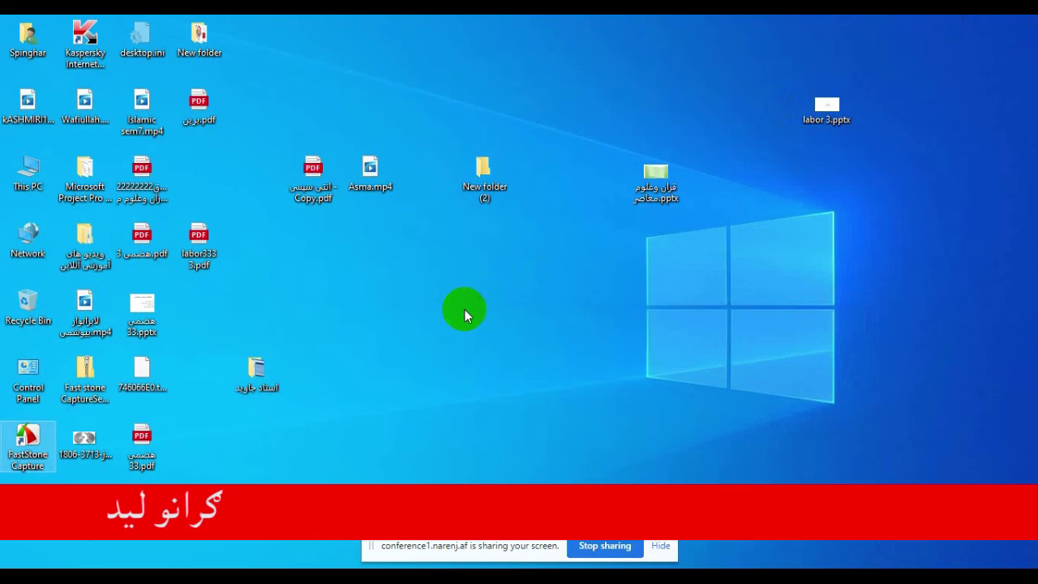
right_click(464, 309)
click(535, 355)
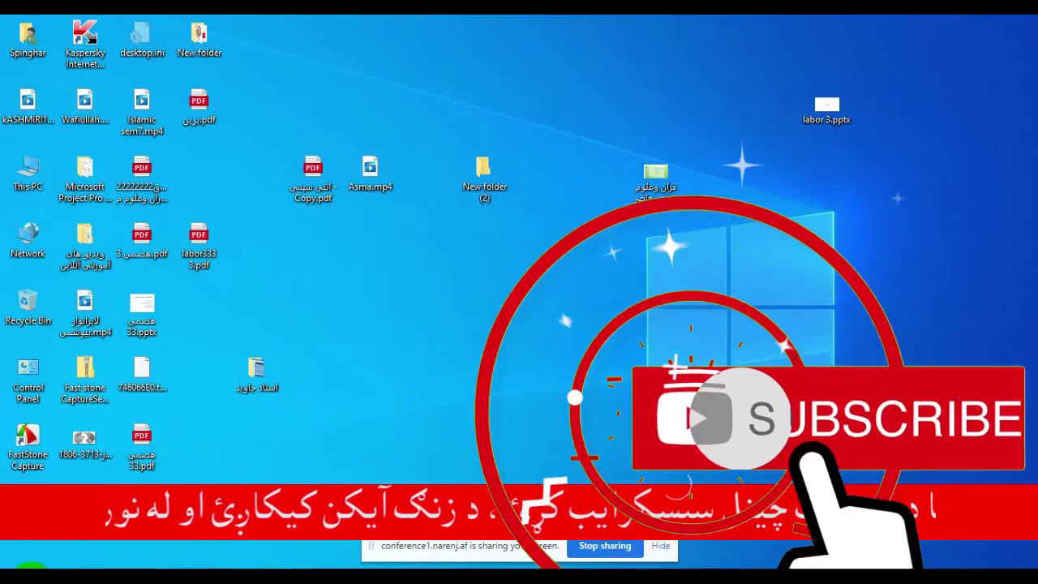
- Launch Word and create a new blank document
key(super)
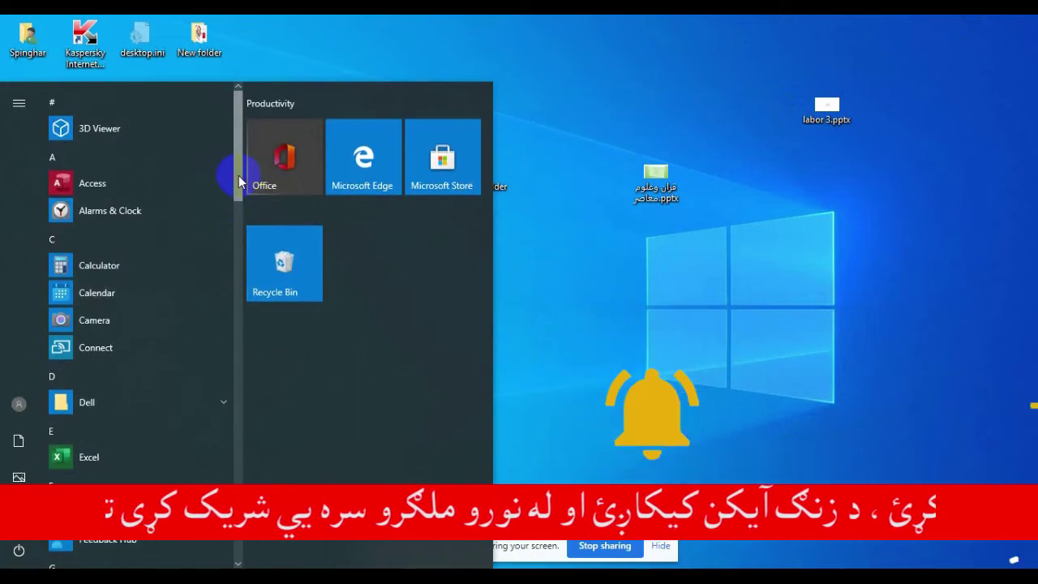
drag(239, 180, 231, 517)
click(122, 478)
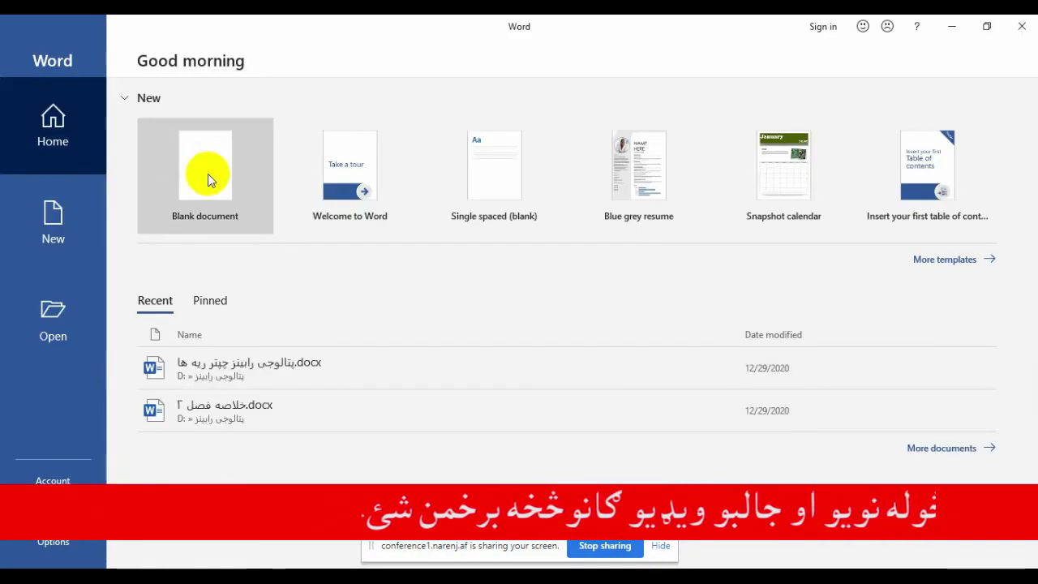
click(208, 173)
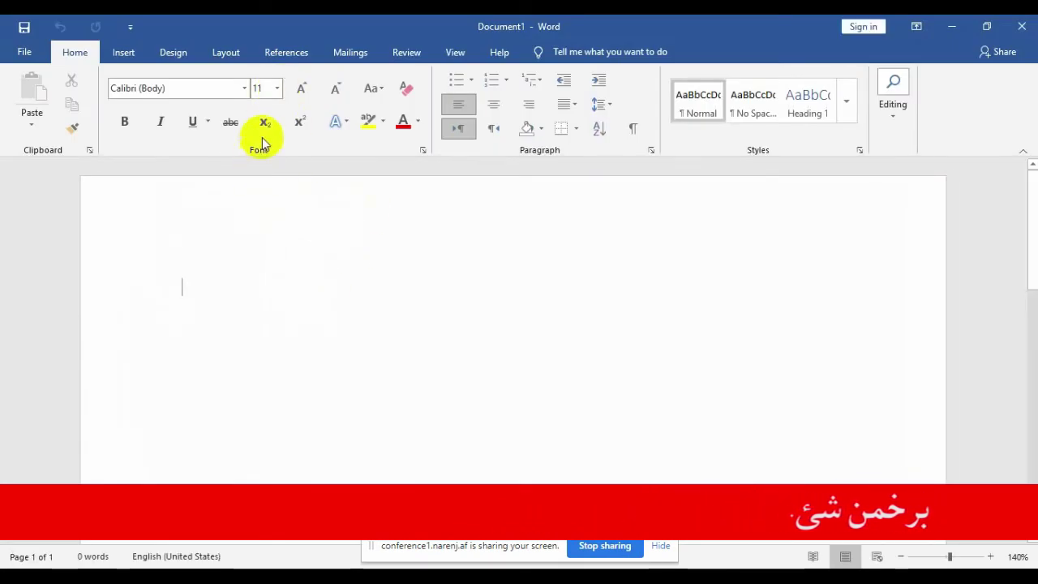
- Set the font size to 18 and enter "ms word 2019" as the first line of the document
click(276, 88)
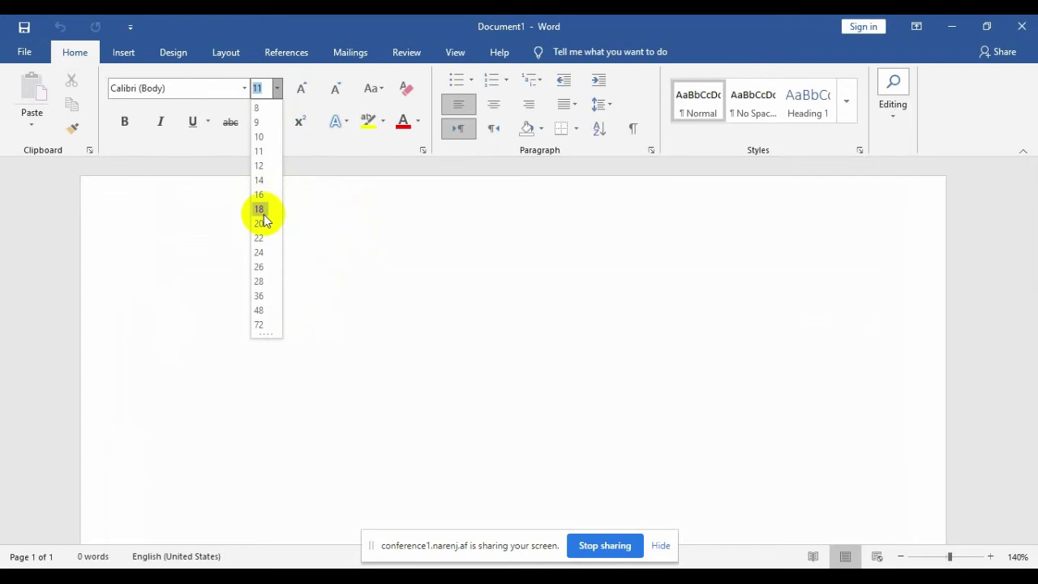
click(260, 209)
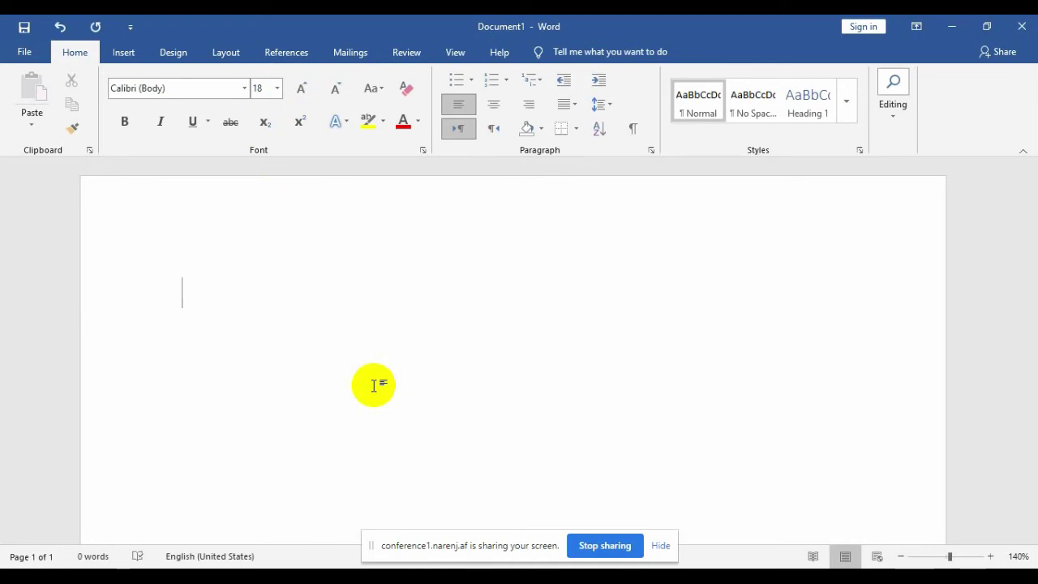
text(ms)
key(BackSpace)
key(BackSpace)
text(Ms)
key(BackSpace)
key(BackSpace)
text(ms word)
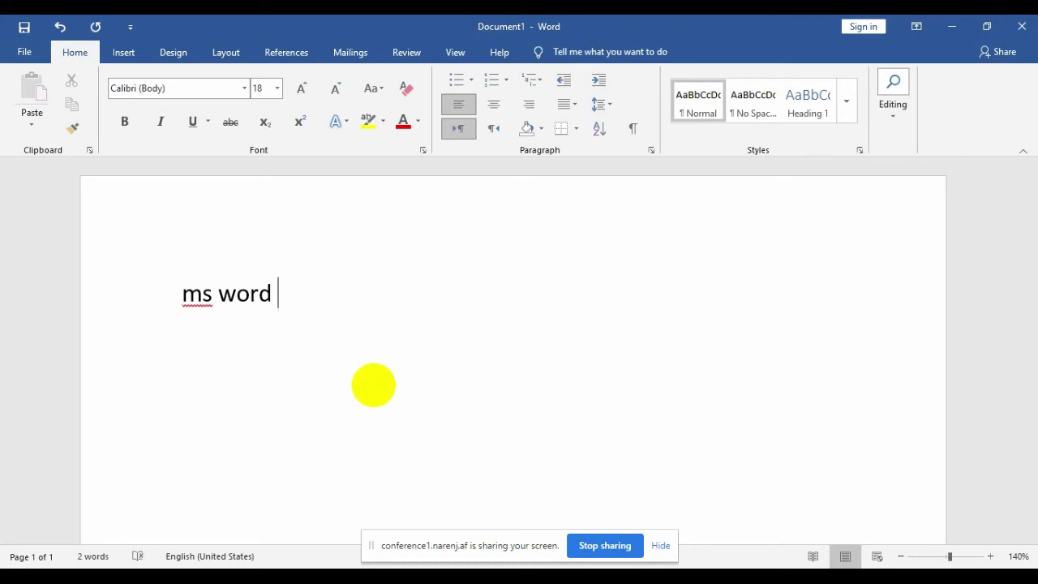
text( 2019)
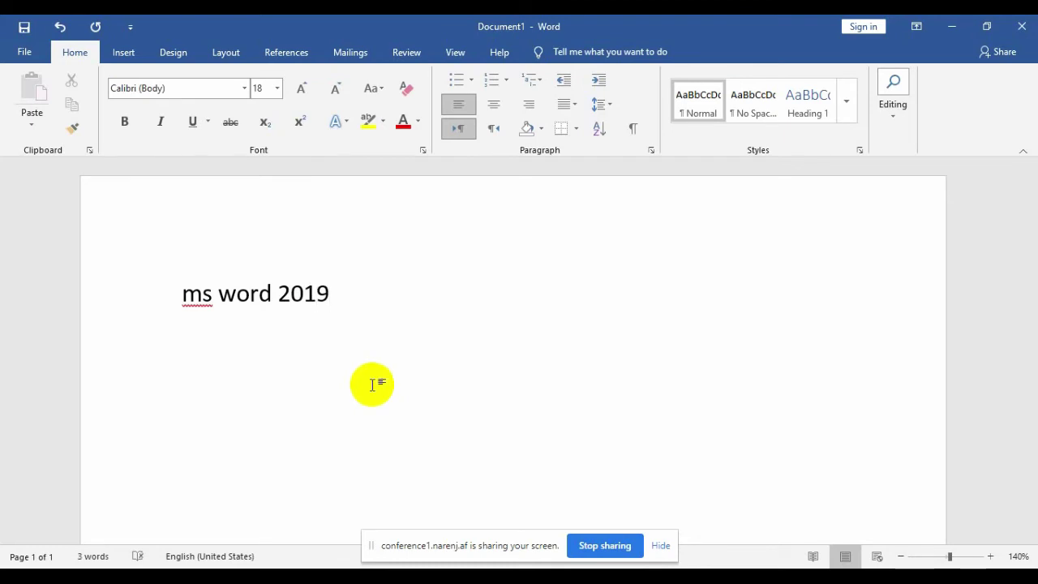
- Correct the flagged word "ms" in the first line to the spelling suggestion "MS"
click(204, 296)
right_click(203, 297)
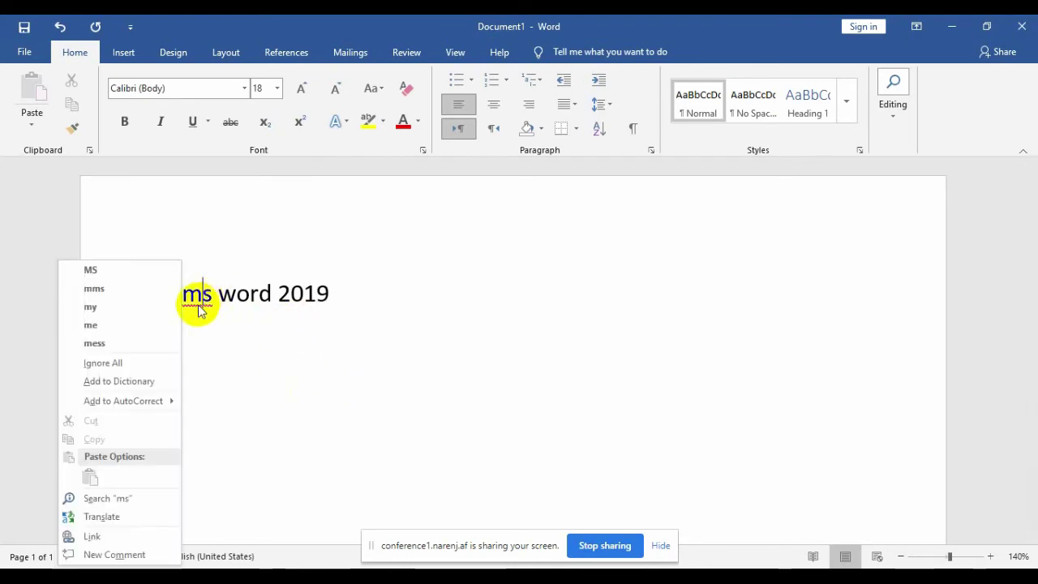
click(120, 276)
- Format the whole "MS word 2019" line as a centered, bold title at font size 23
triple_click(241, 295)
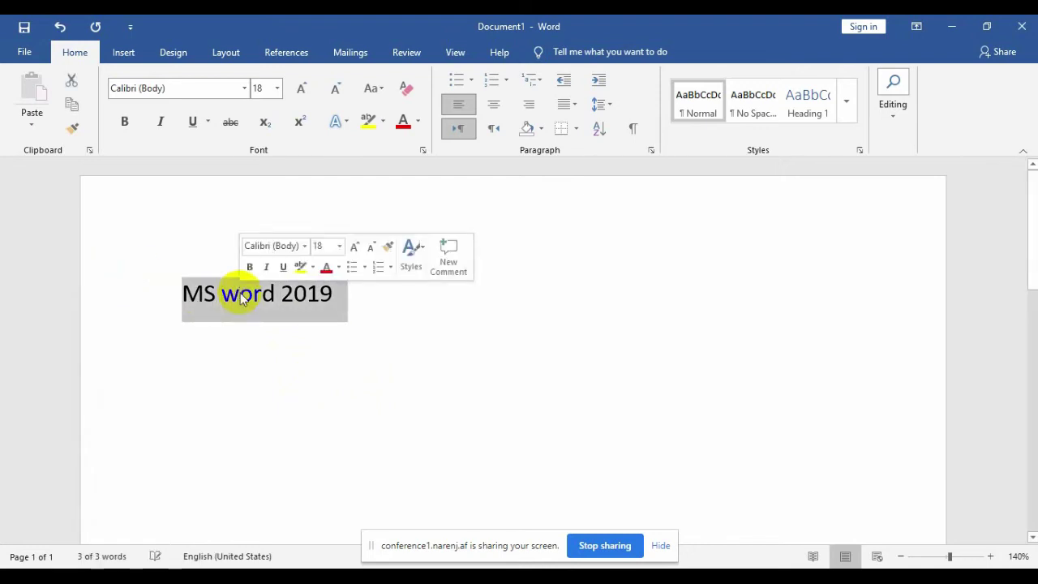
click(490, 110)
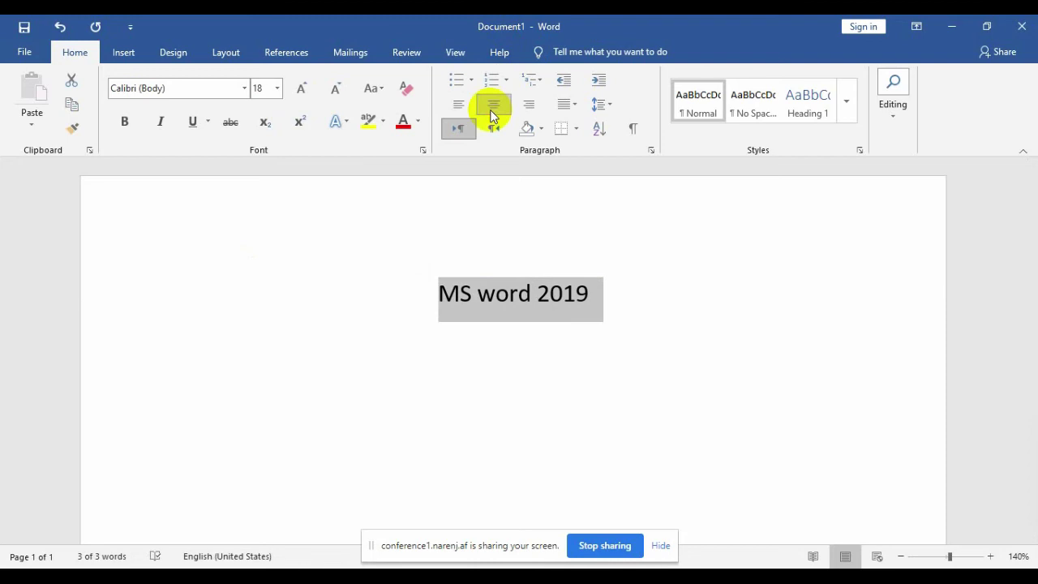
key(ctrl+bracketright)
key(ctrl+bracketright)
key(ctrl+bracketright)
key(ctrl+bracketright)
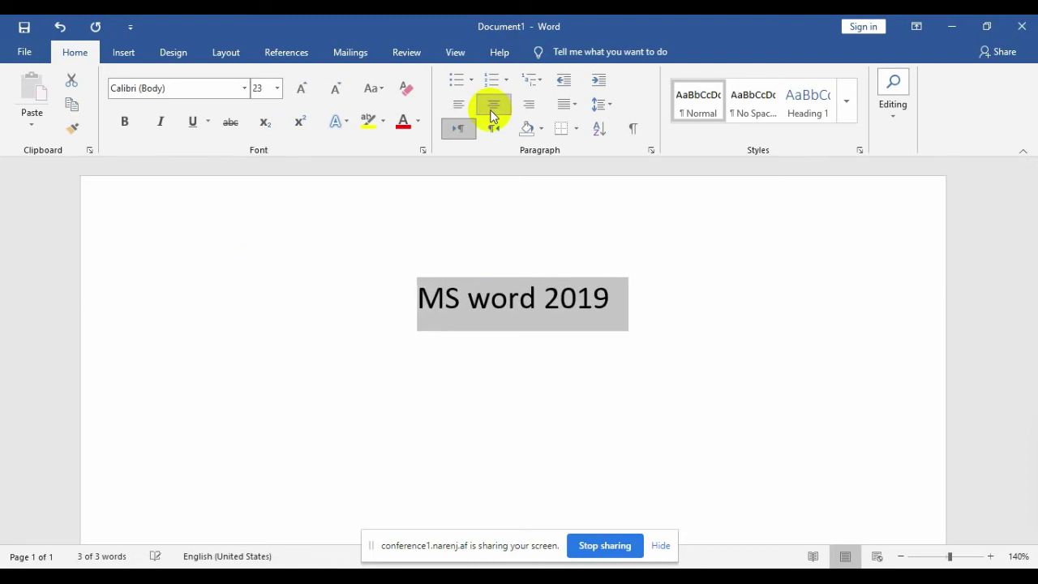
key(ctrl+b)
click(638, 322)
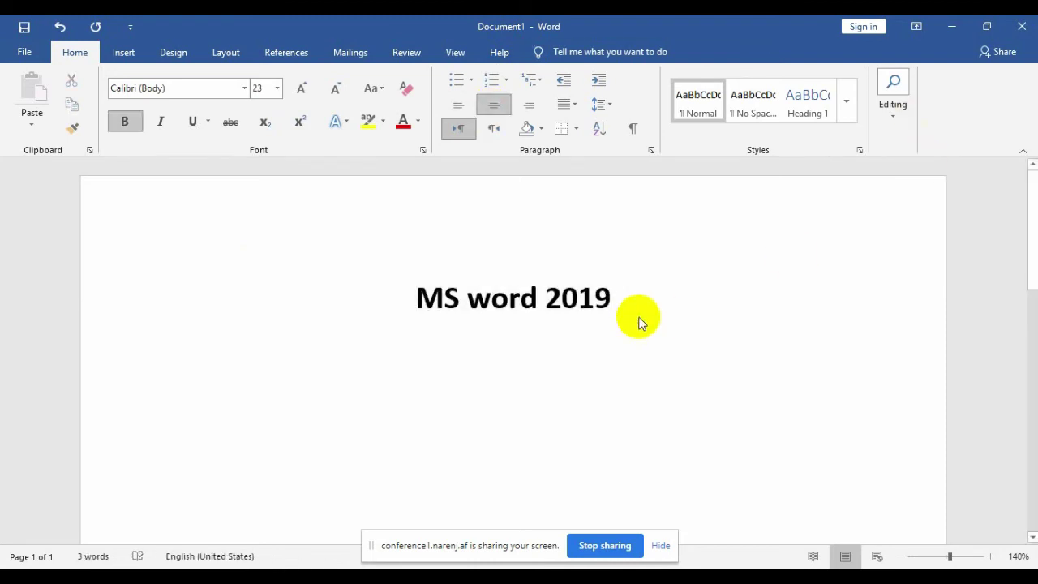
- Add a new line below the title reading "Company name : Microsoft"
drag(451, 300, 408, 297)
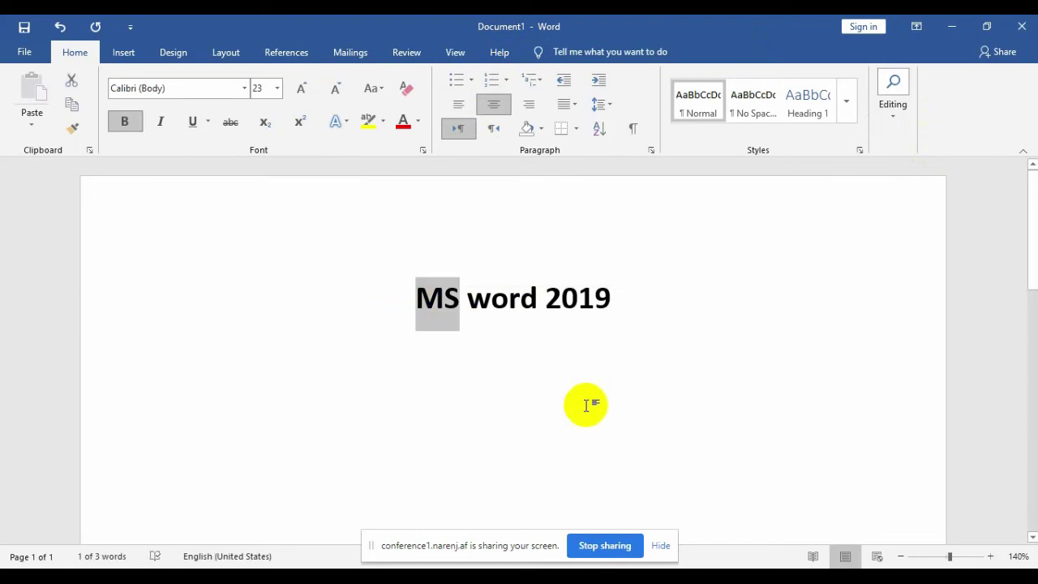
click(624, 308)
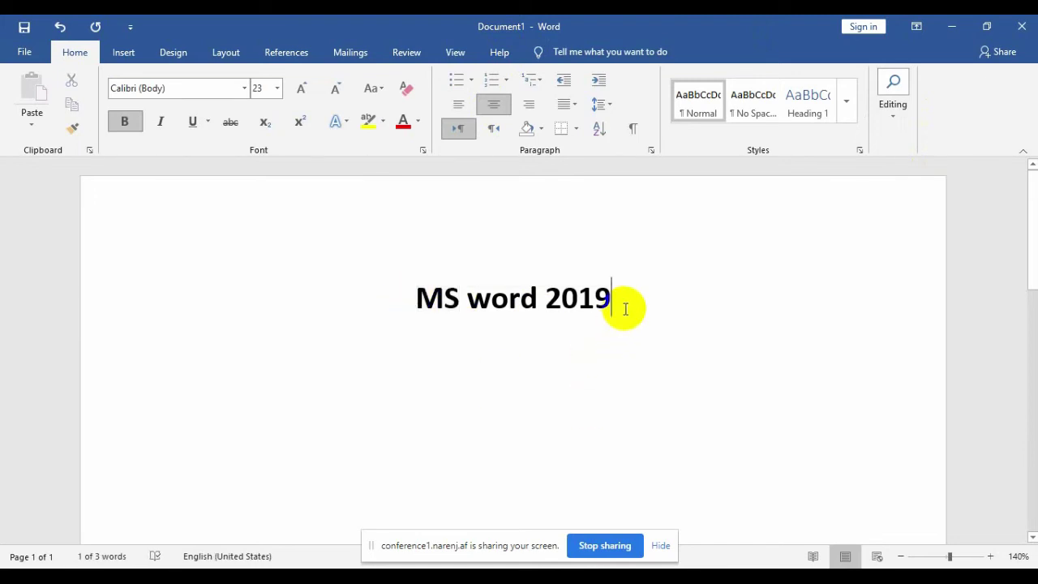
key(Return)
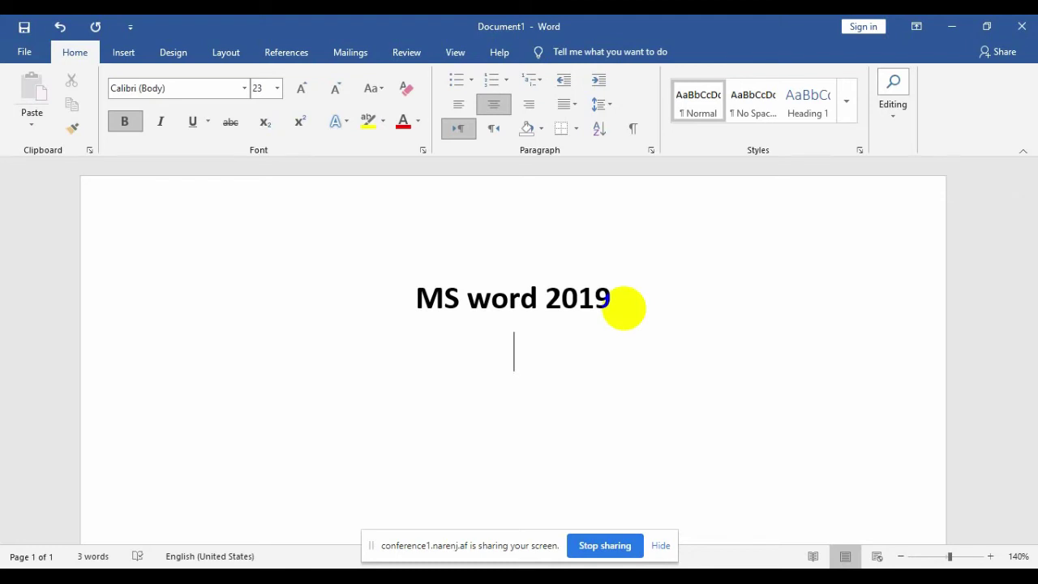
text(compan)
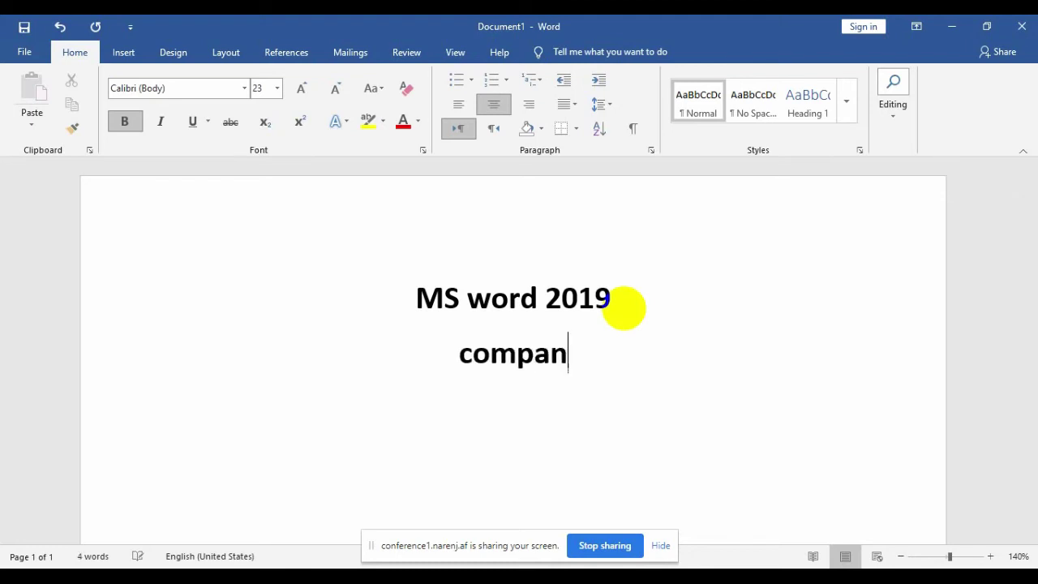
text(y name )
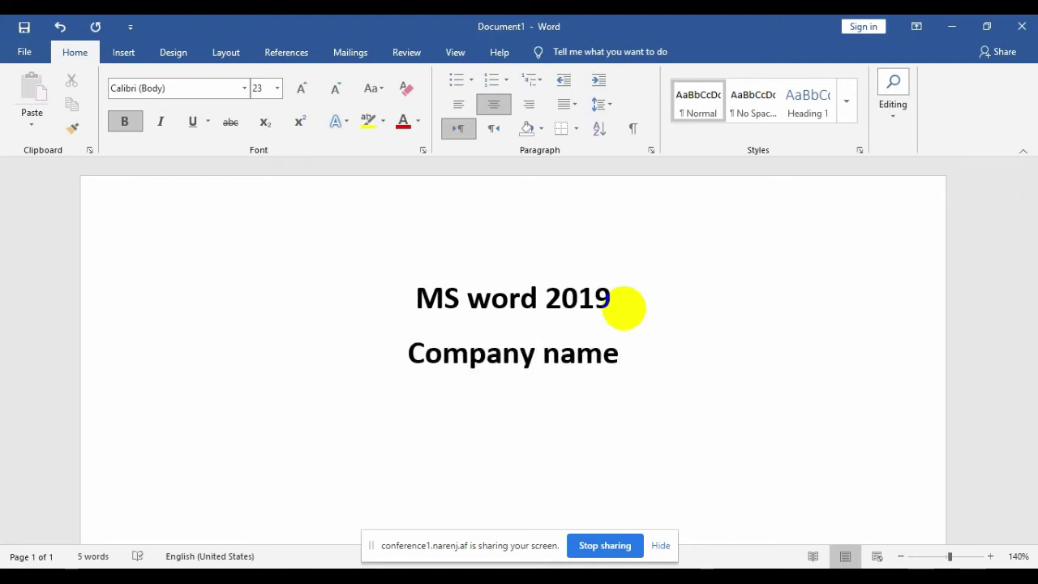
text(: M)
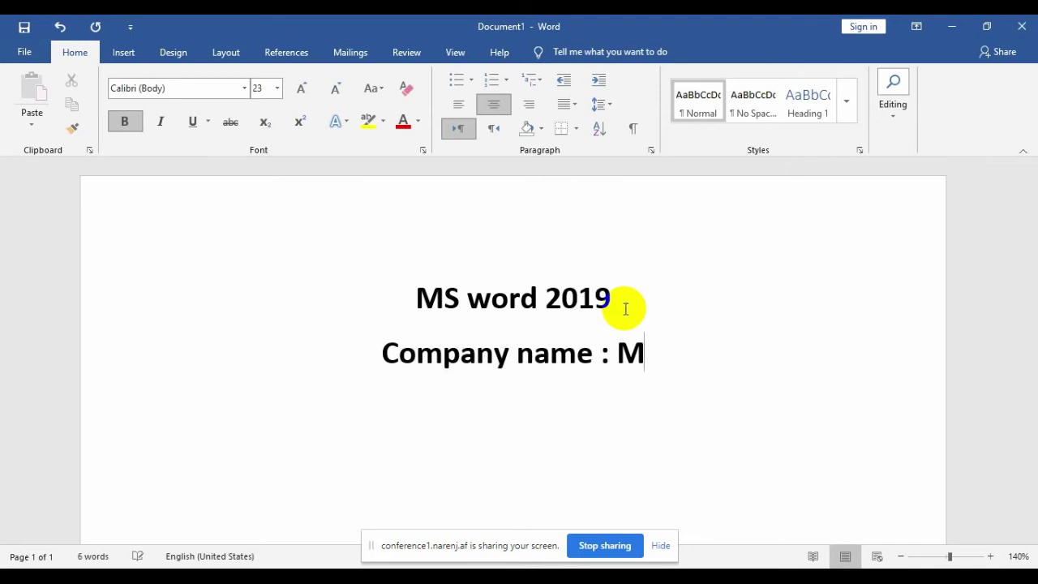
text(ic)
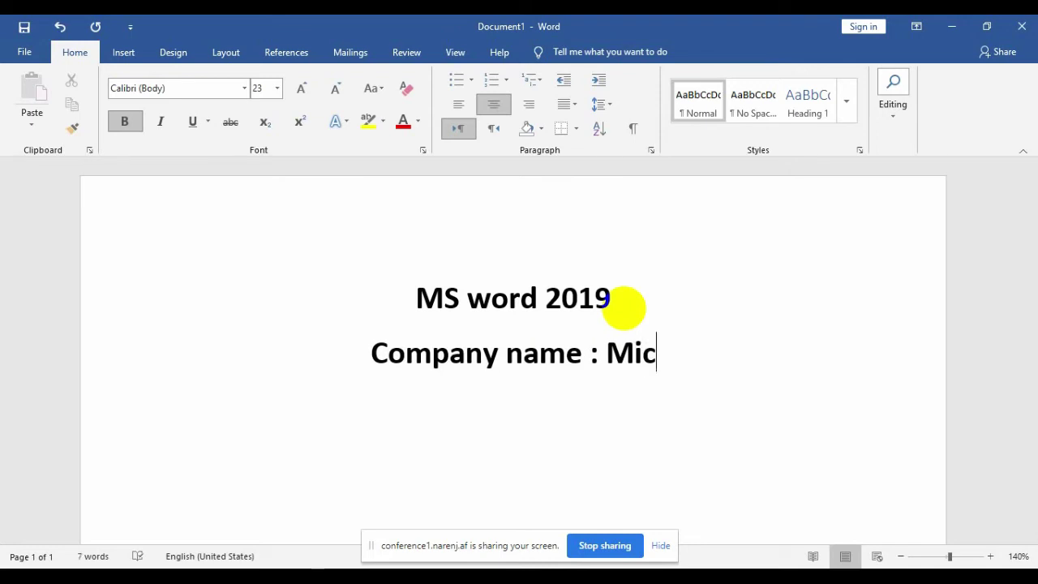
text(rosoft)
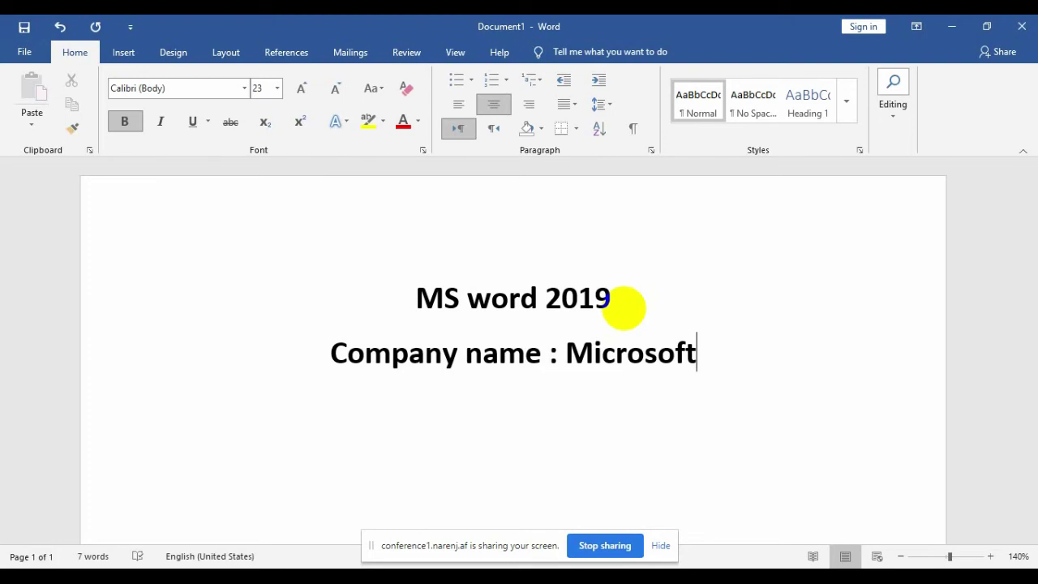
- Add a line reading "Location : America" below the company name
key(Return)
text(lo)
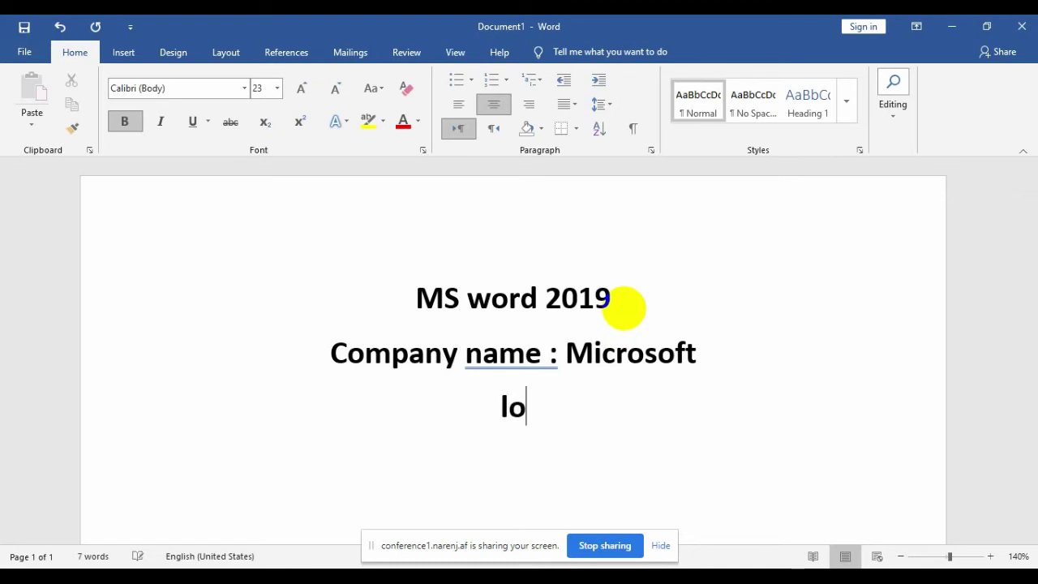
text(cation )
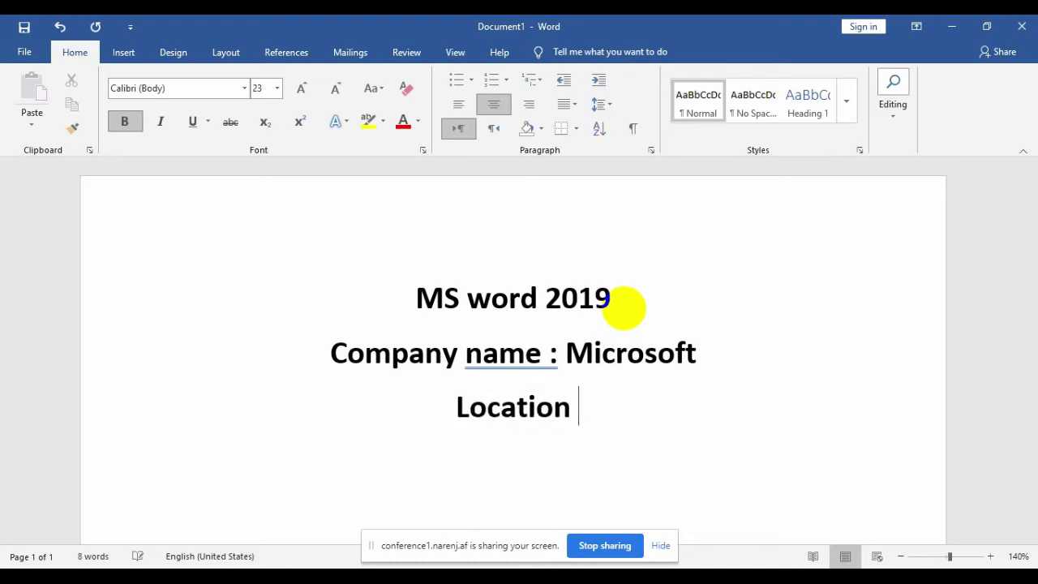
text(: )
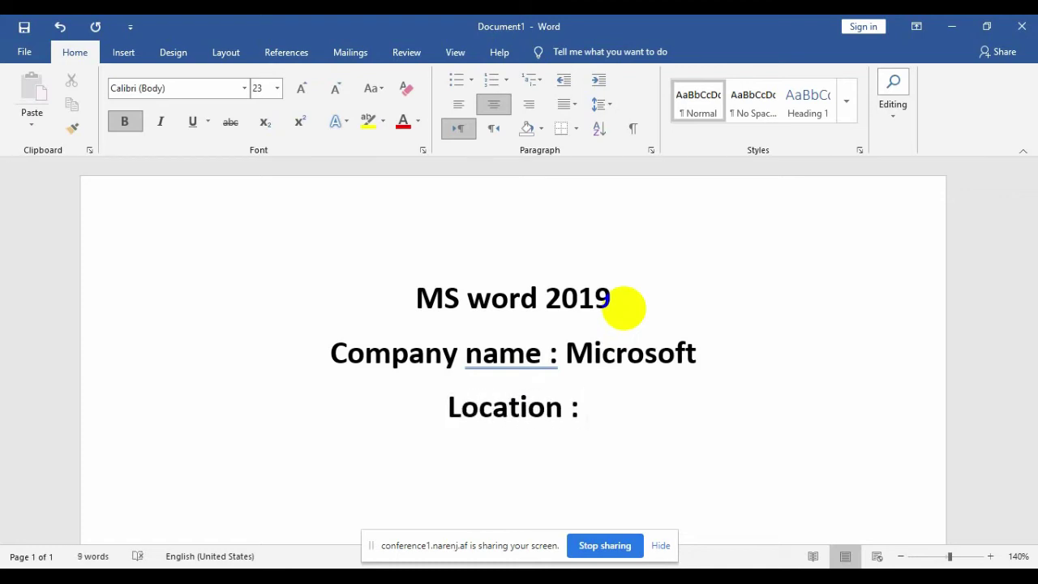
text(Ame)
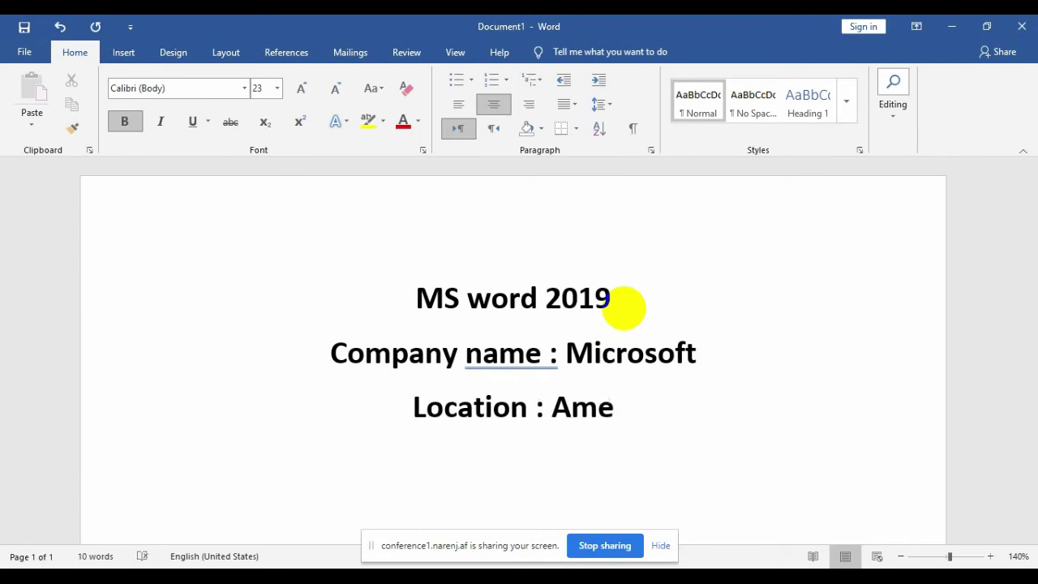
text(rica)
- Add a line reading "Program: Ms word" below the location, keeping it centered
key(Return)
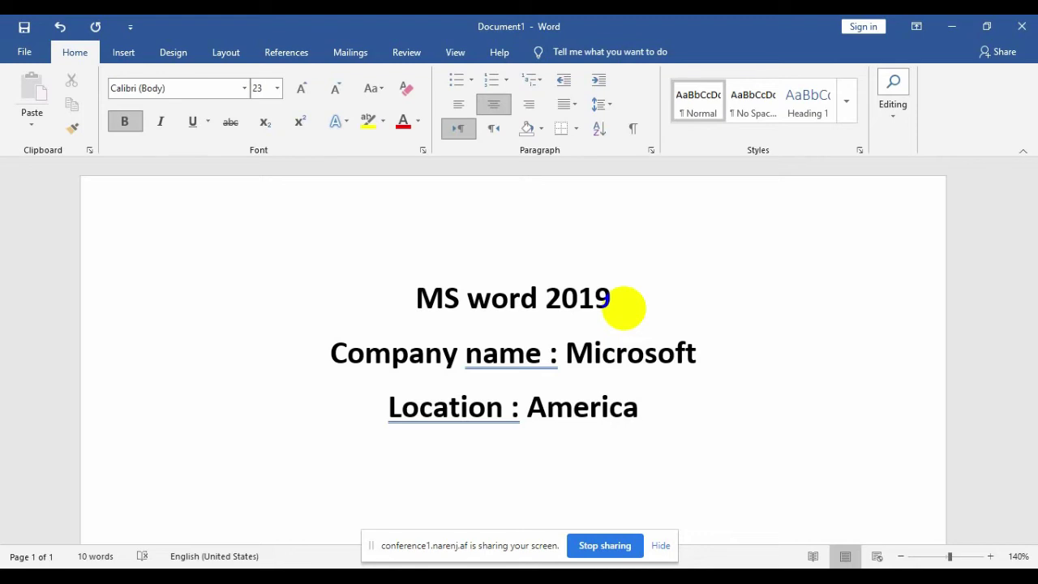
text(program)
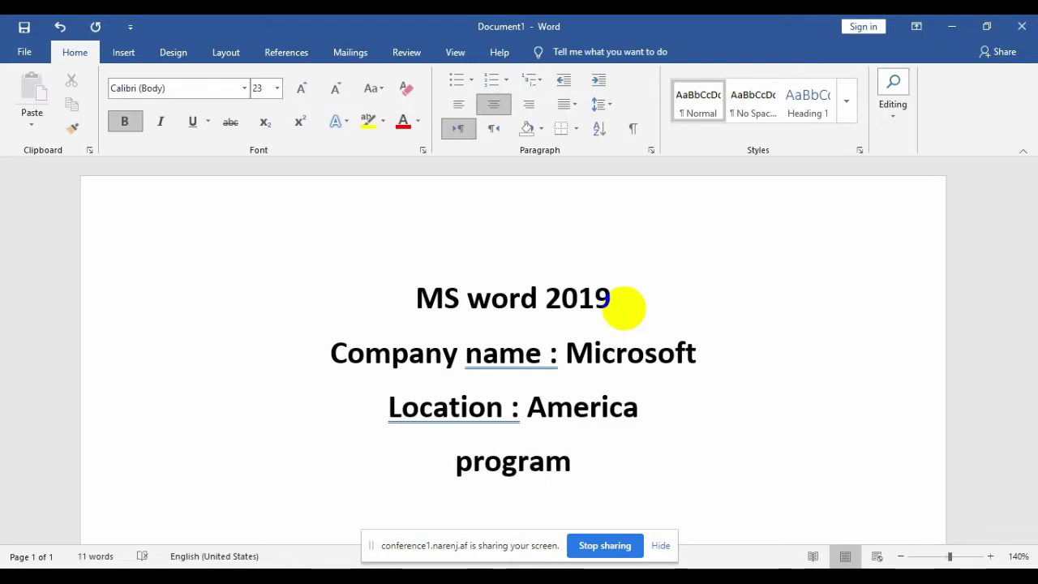
text(:)
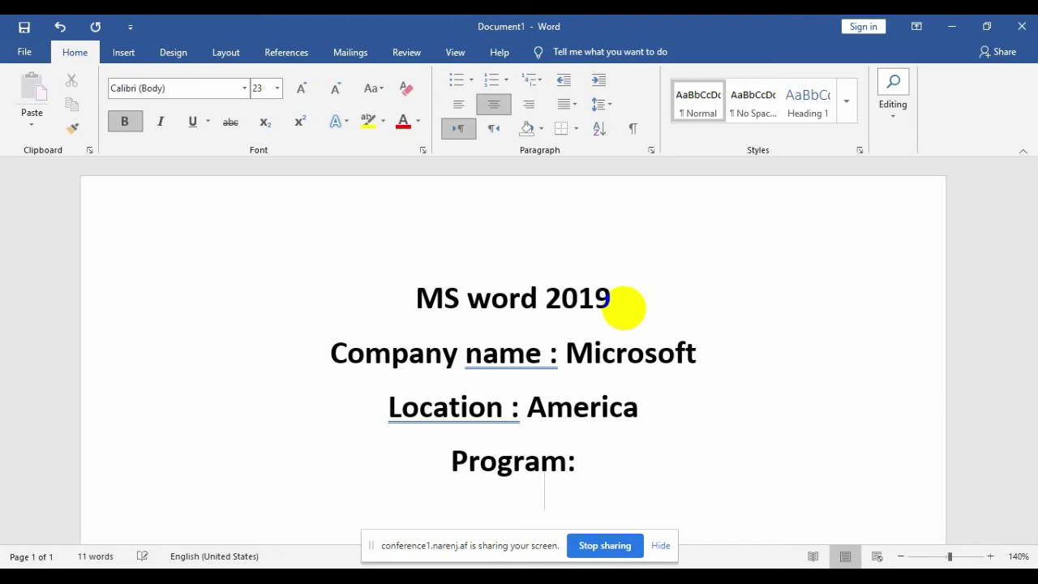
key(ctrl+l)
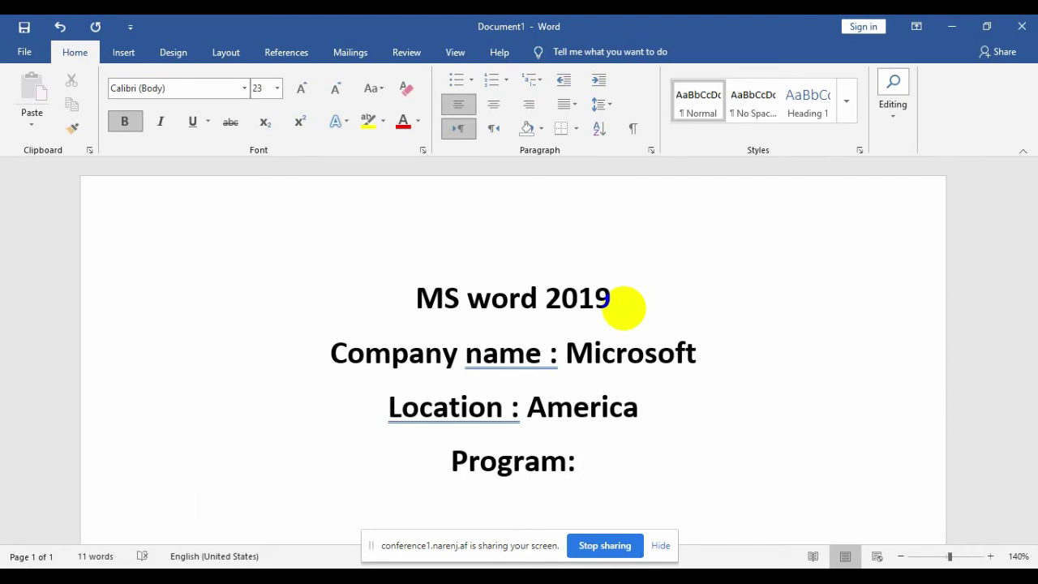
key(BackSpace)
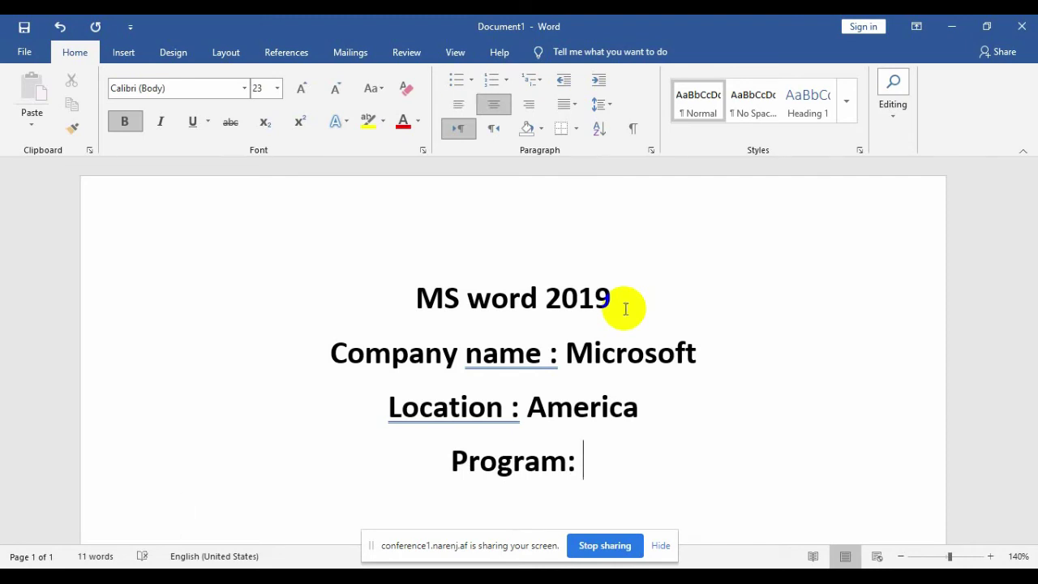
text(Ms word )
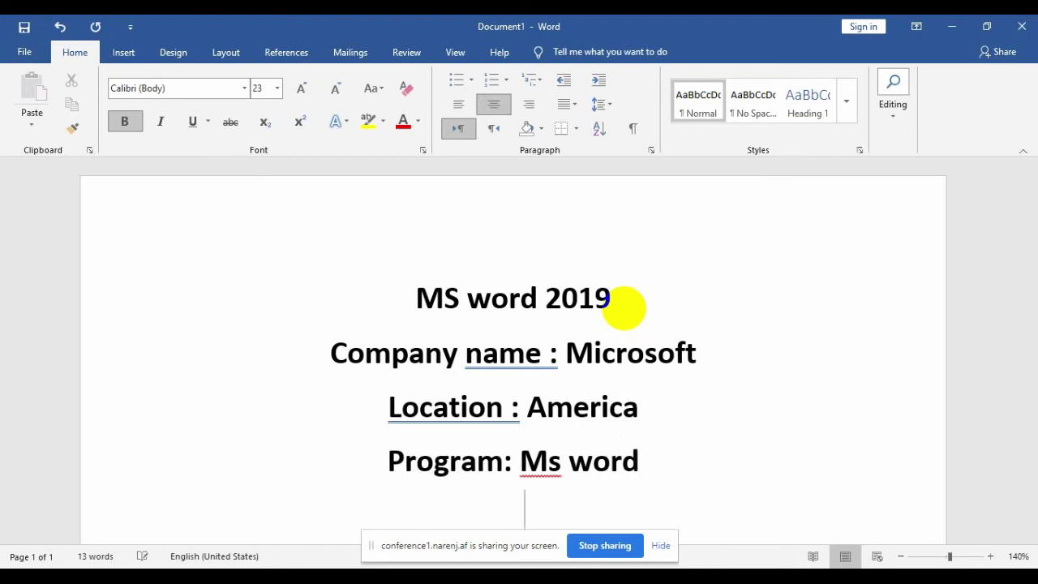
- Add a line reading "Version : 2019" below the program line and start a new paragraph after it
text(Version )
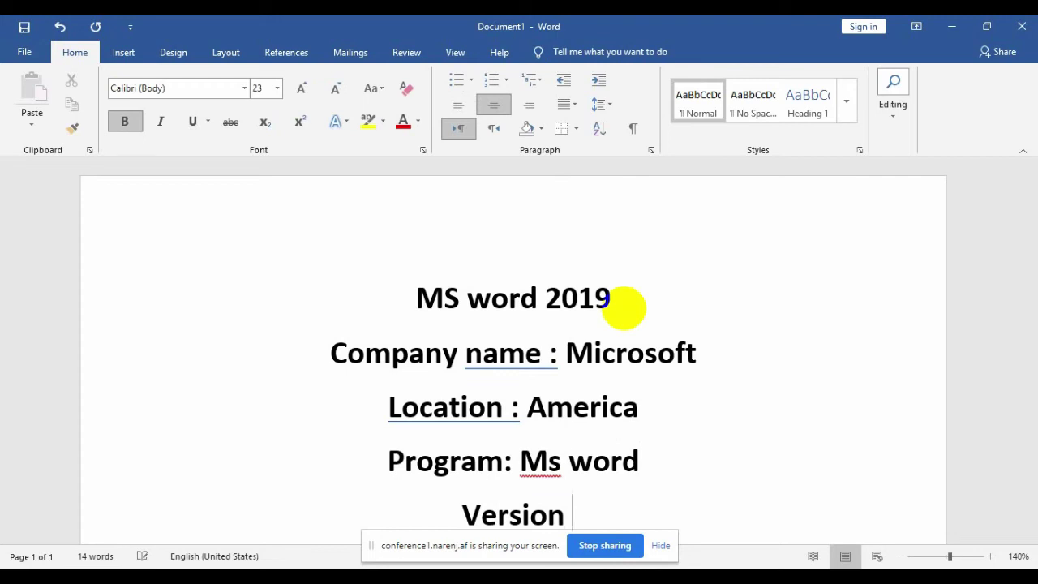
text(: )
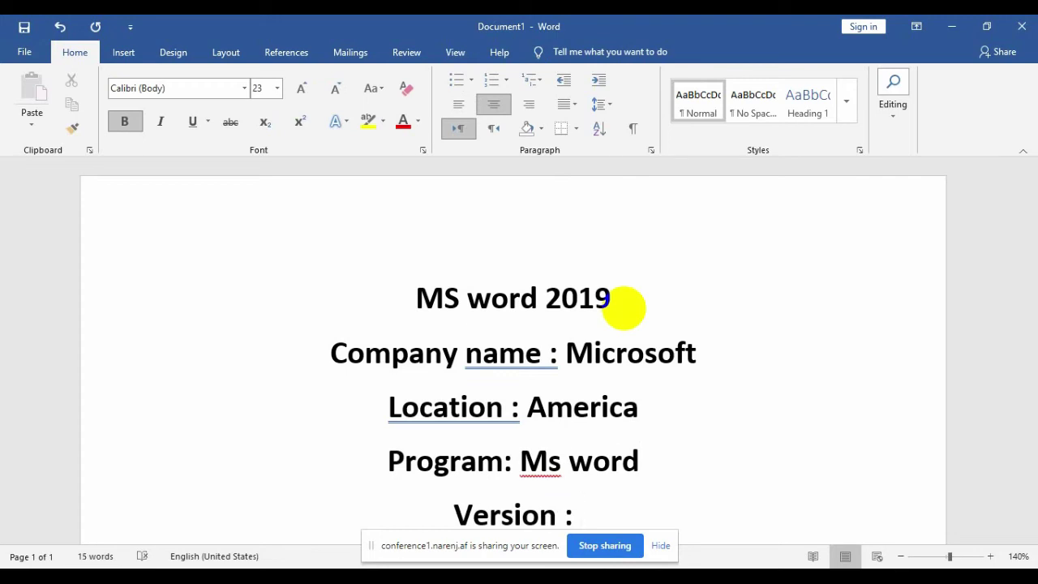
text(2019)
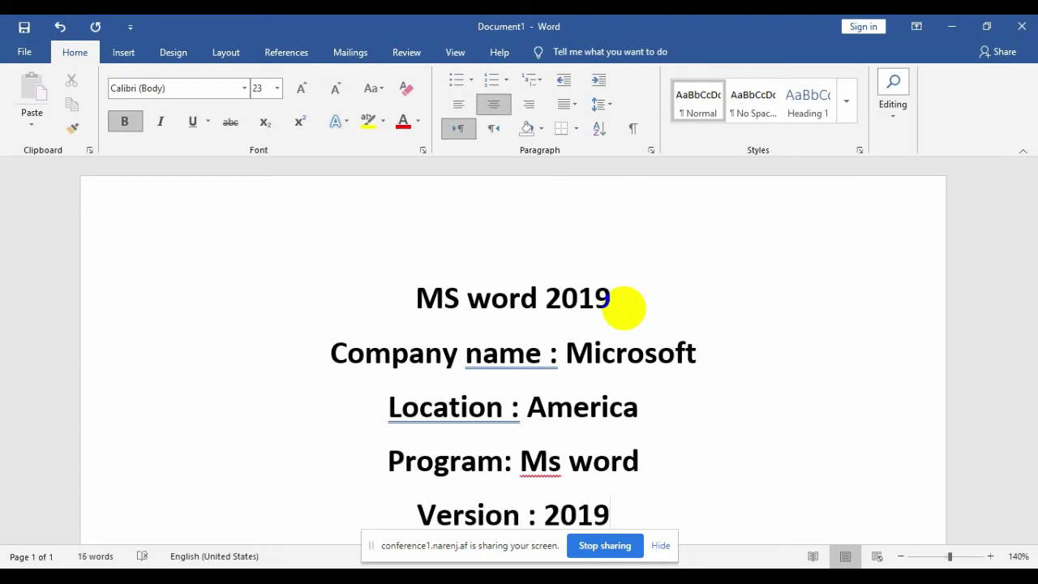
key(Return)
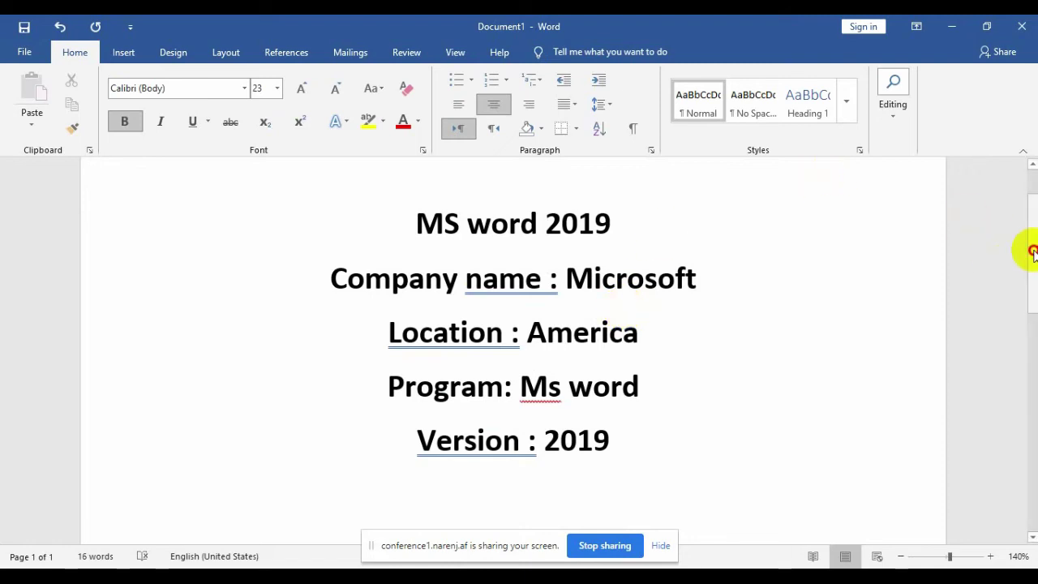
- Insert a line reading "Ower or chief: Bill gate" between the company name and location lines
drag(1034, 248, 1033, 223)
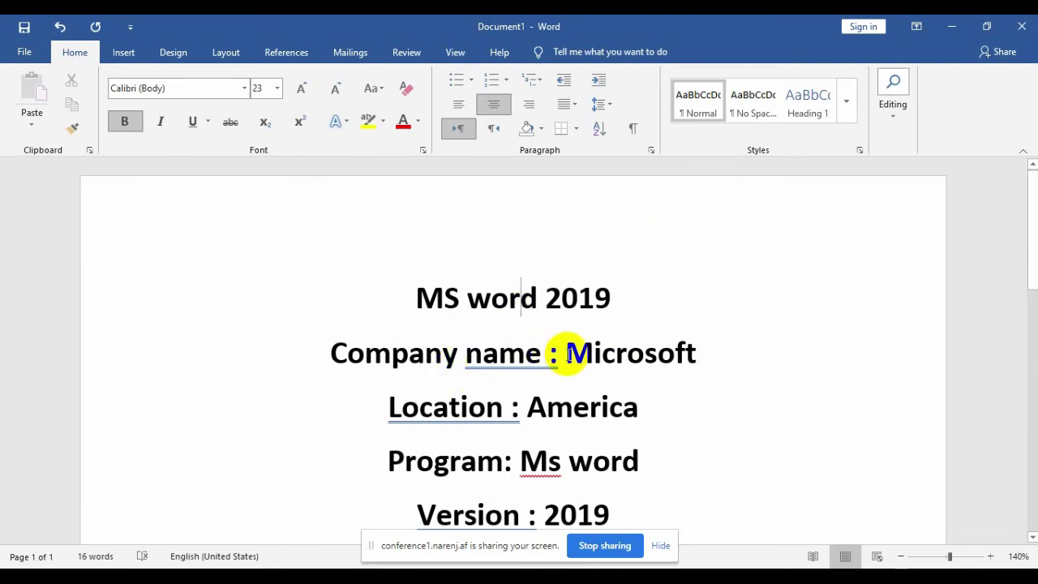
drag(566, 354, 706, 345)
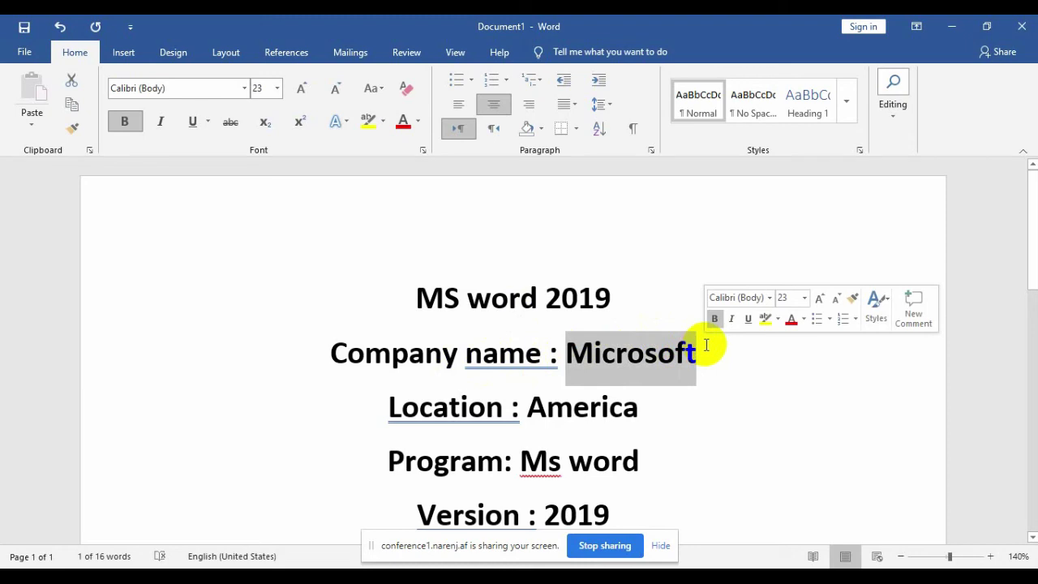
click(701, 352)
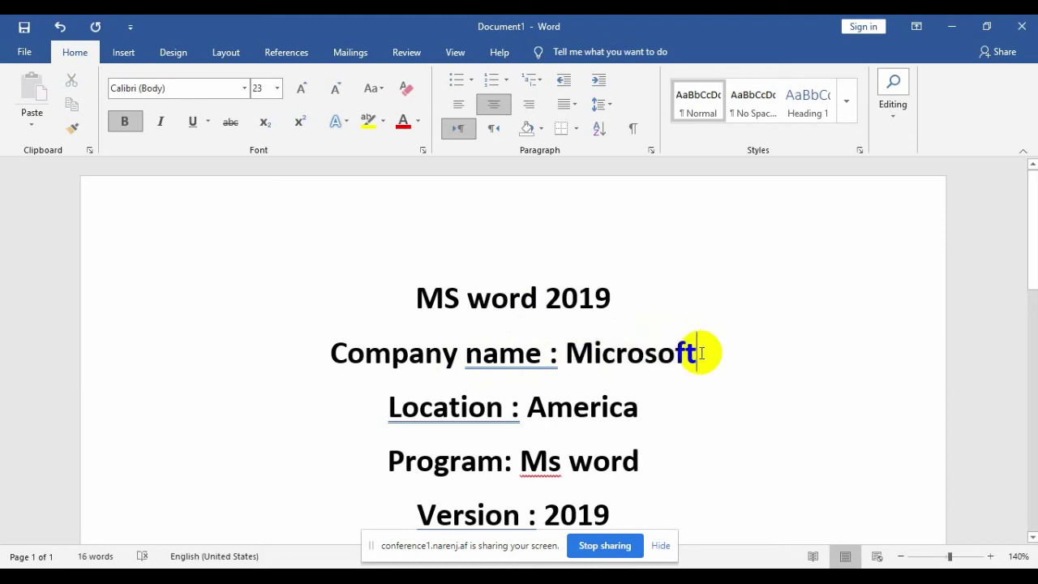
key(Return)
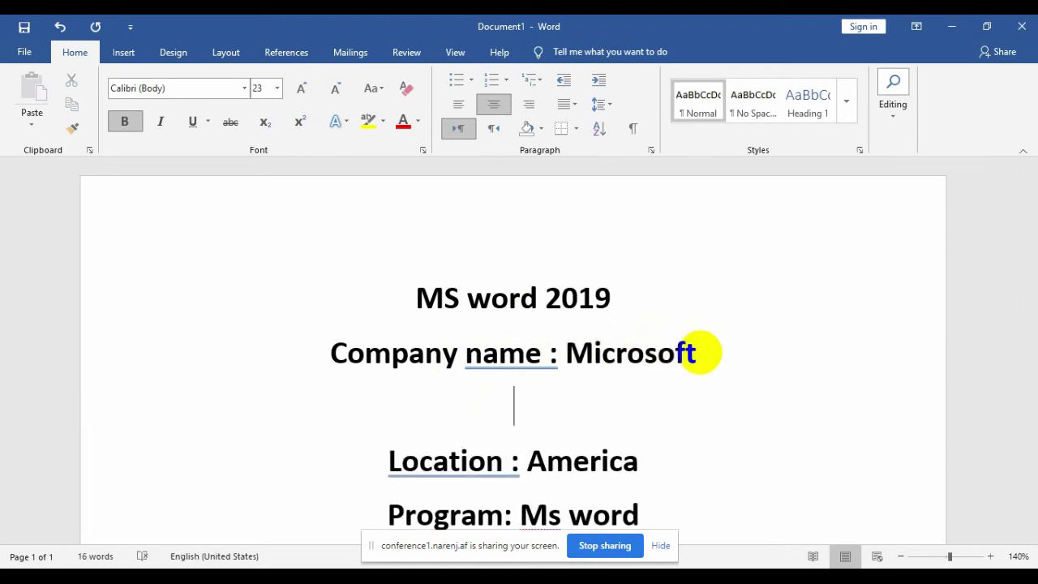
text(ower)
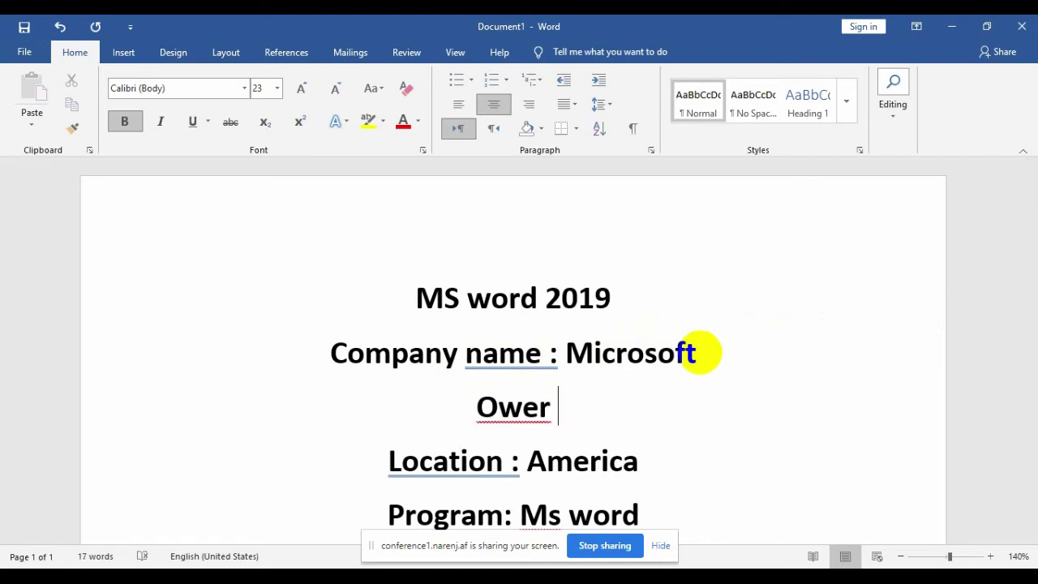
text(or c)
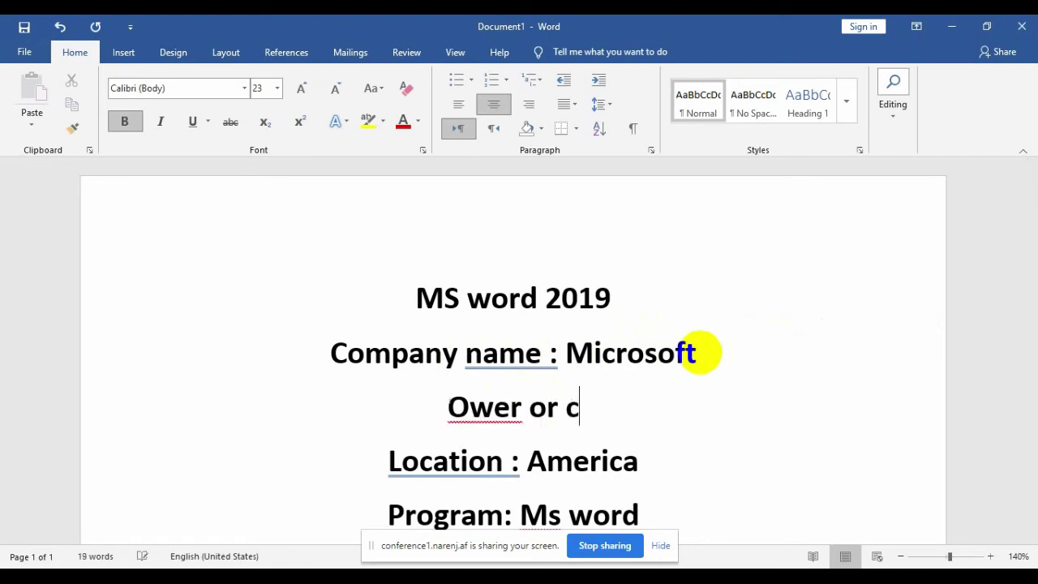
text(hief)
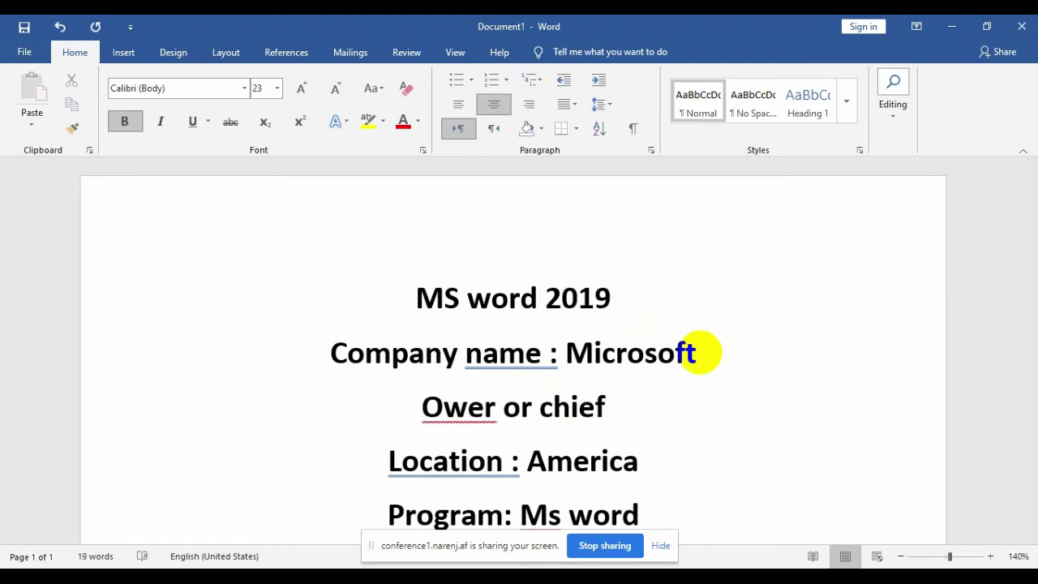
text(: )
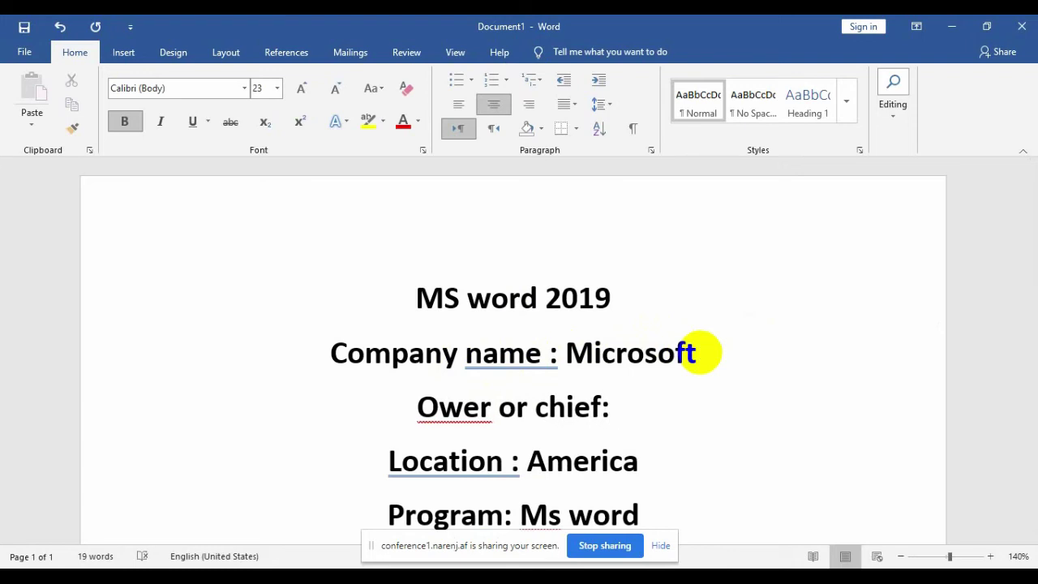
text(Bill)
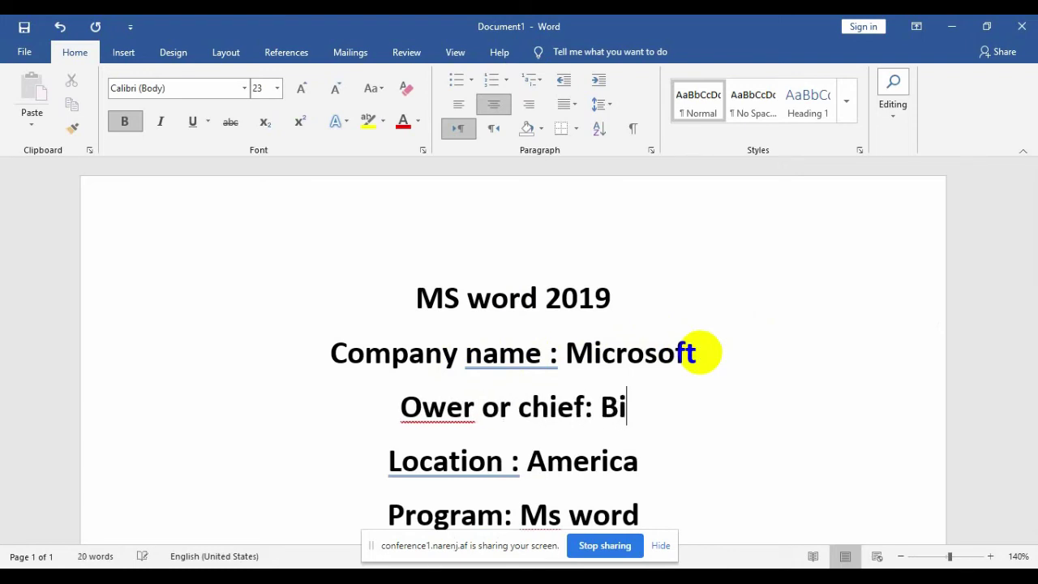
key(BackSpace)
key(BackSpace)
text(ll gate)
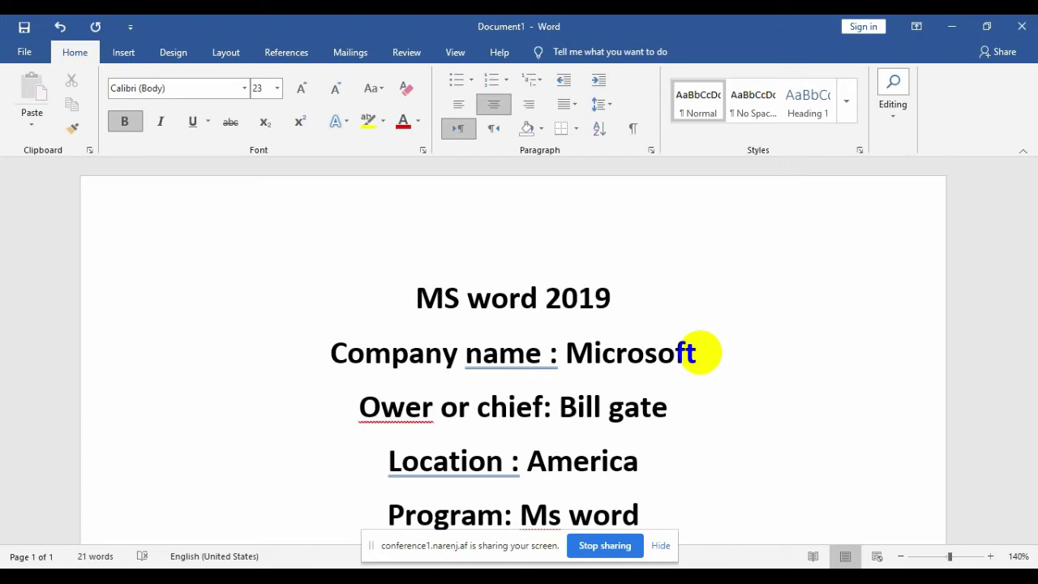
- Append "(richest person in the world)" to the end of the "Ower or chief" line
text(()
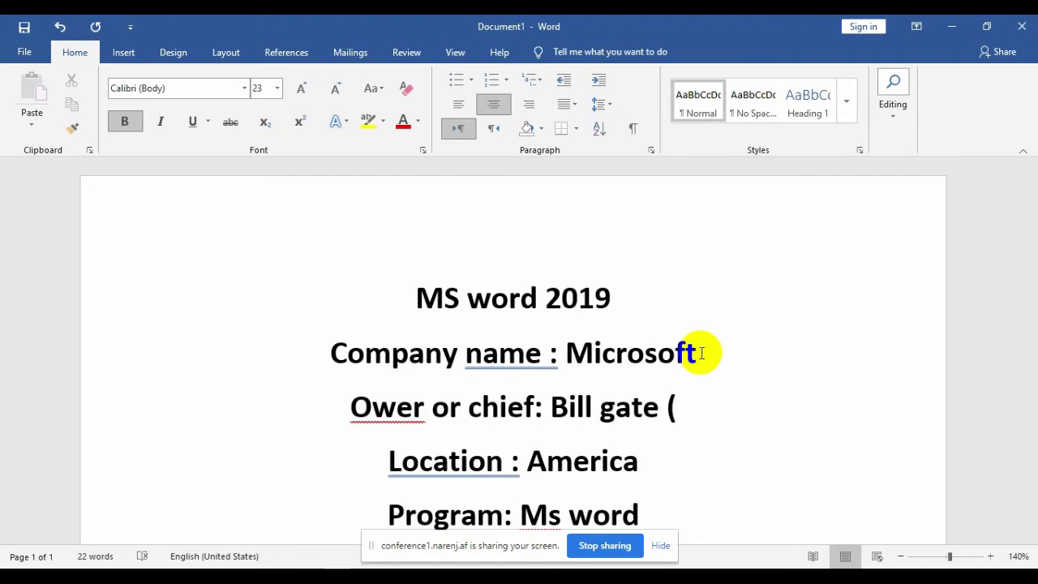
text(ri)
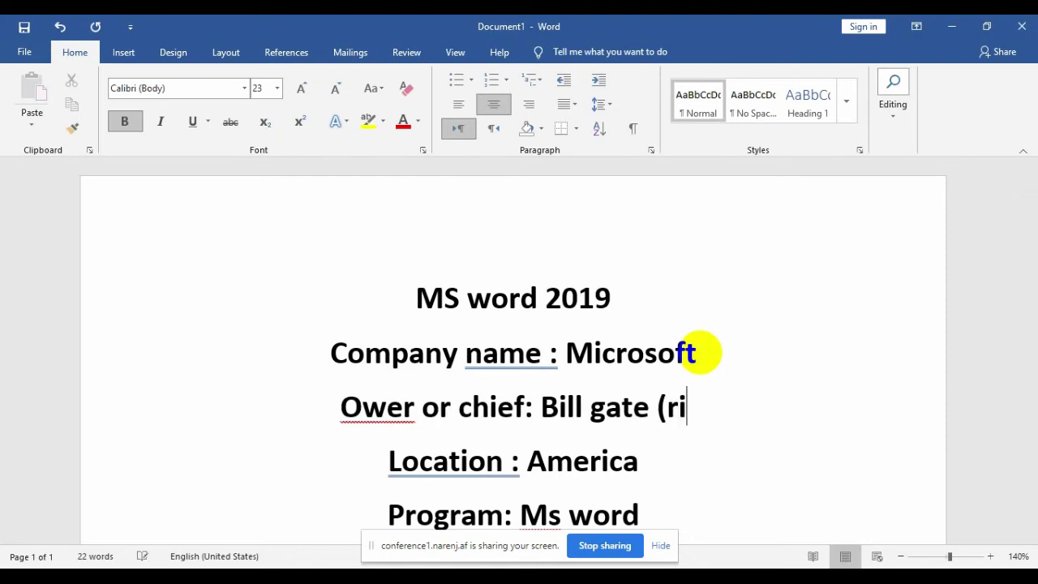
text(chest )
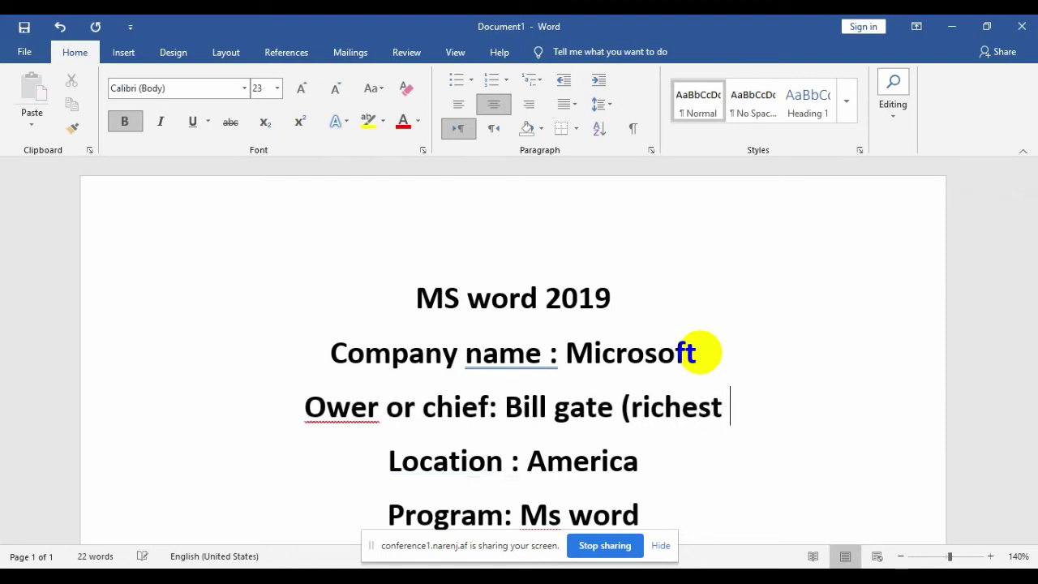
text(person o)
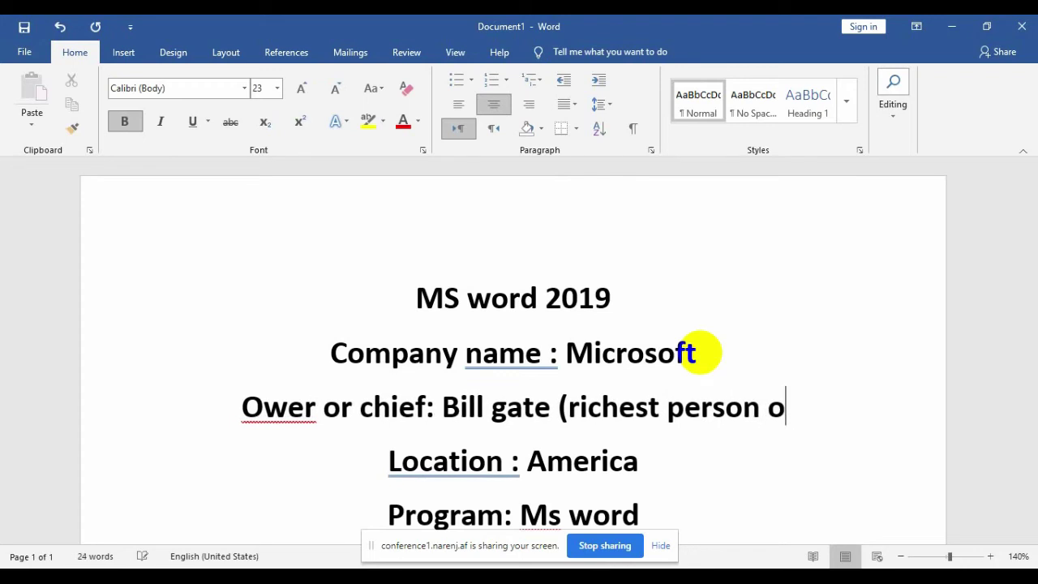
key(BackSpace)
text(i)
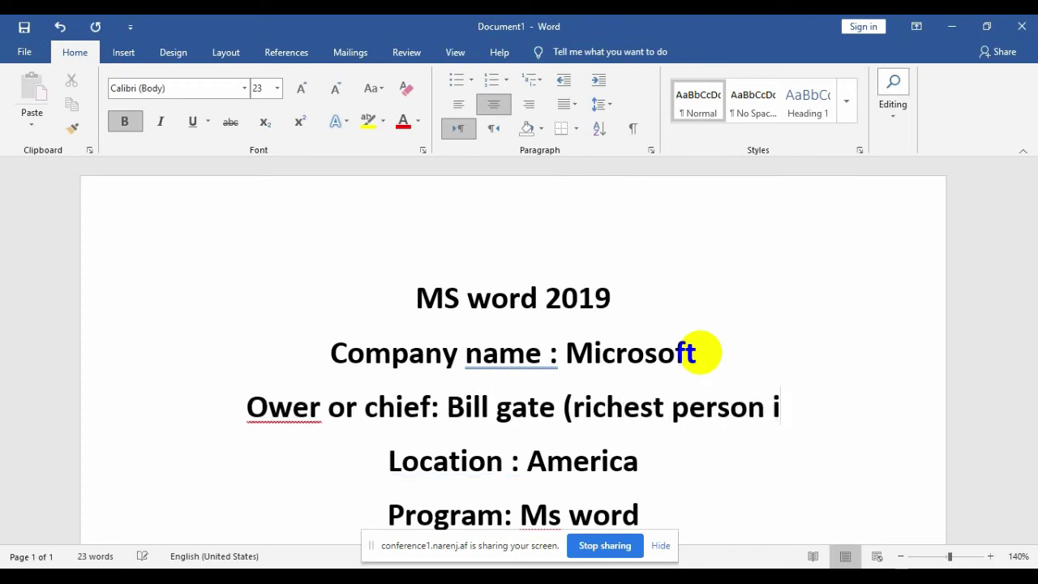
text(n the world)
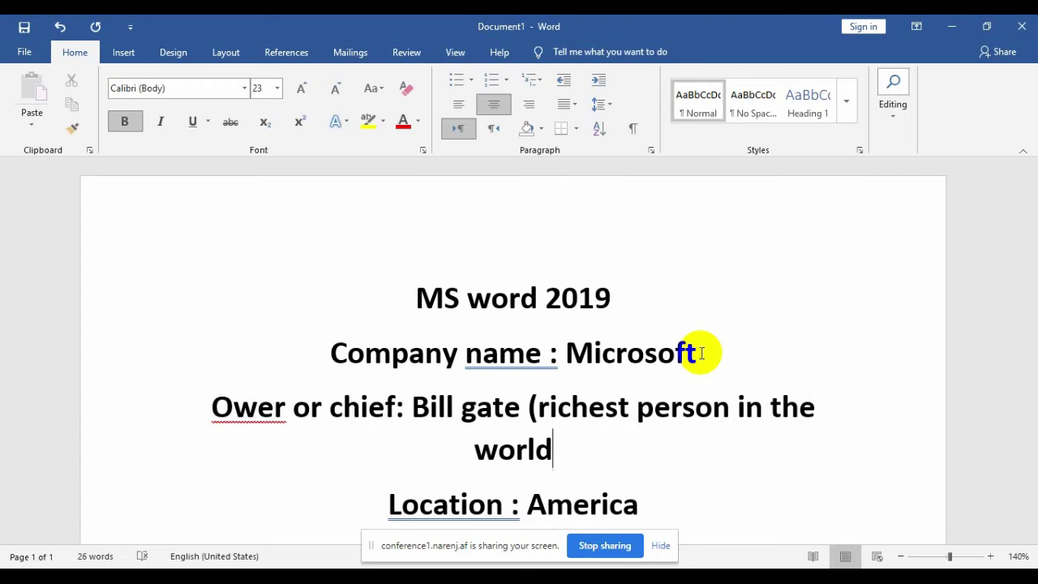
text())
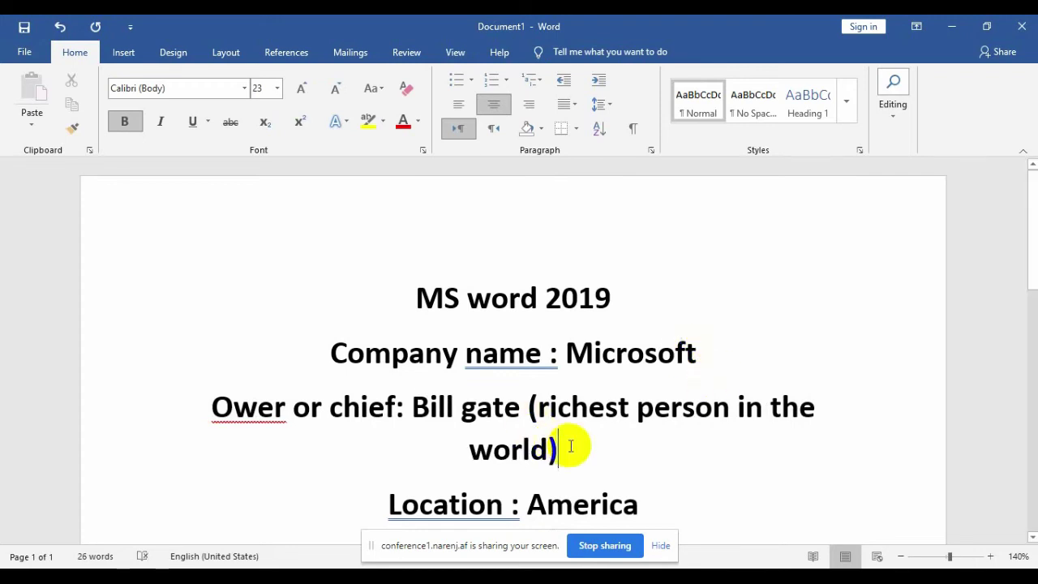
- Reduce the font size of the bracketed text "(richest person in the world)" to 19
drag(570, 440, 529, 406)
key(ctrl+bracketleft)
key(ctrl+bracketleft)
key(ctrl+bracketleft)
key(ctrl+bracketleft)
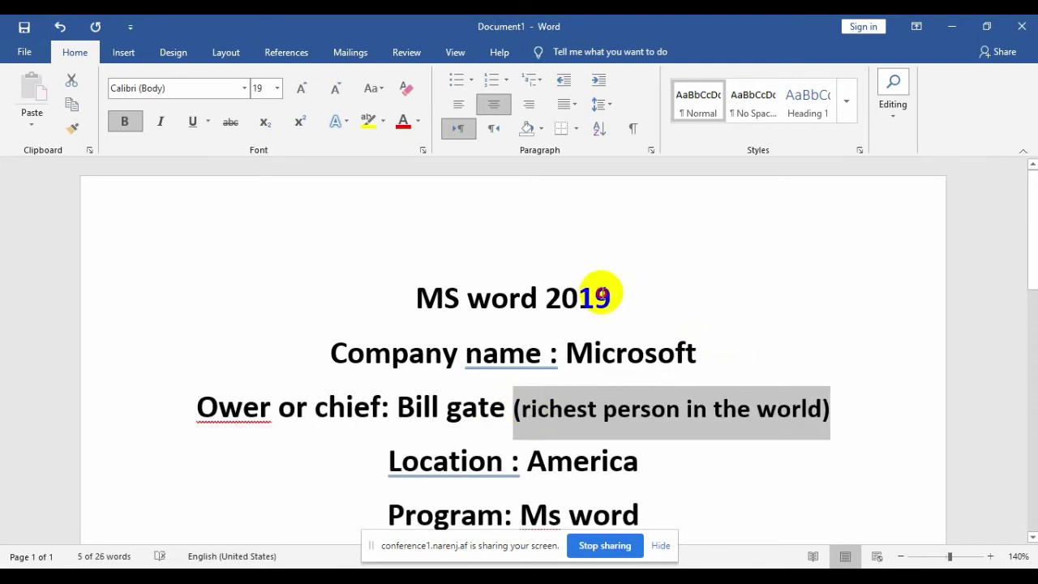
- Highlight the whole title line "MS word 2019" in yellow
double_click(605, 297)
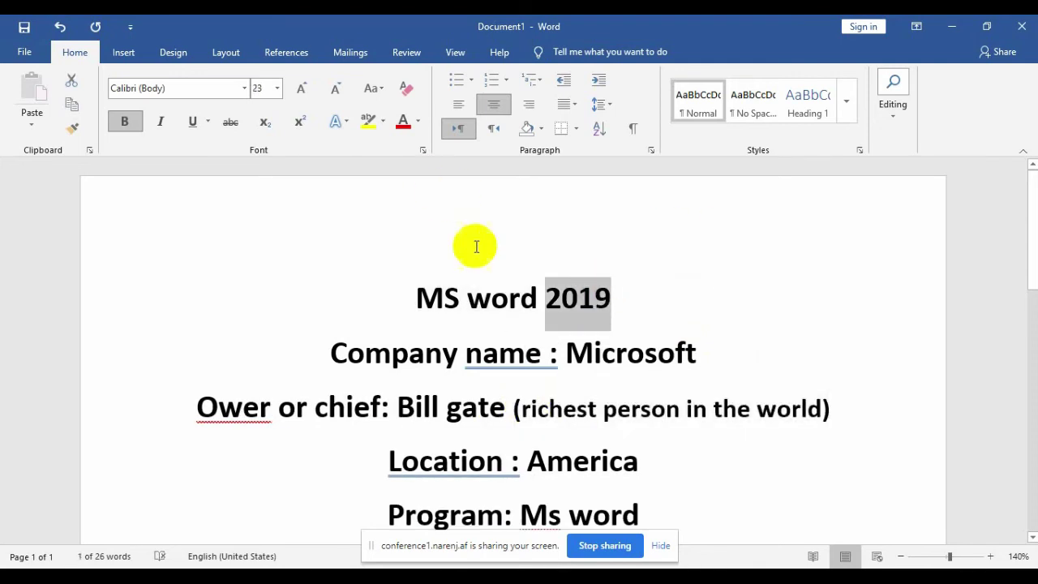
double_click(486, 294)
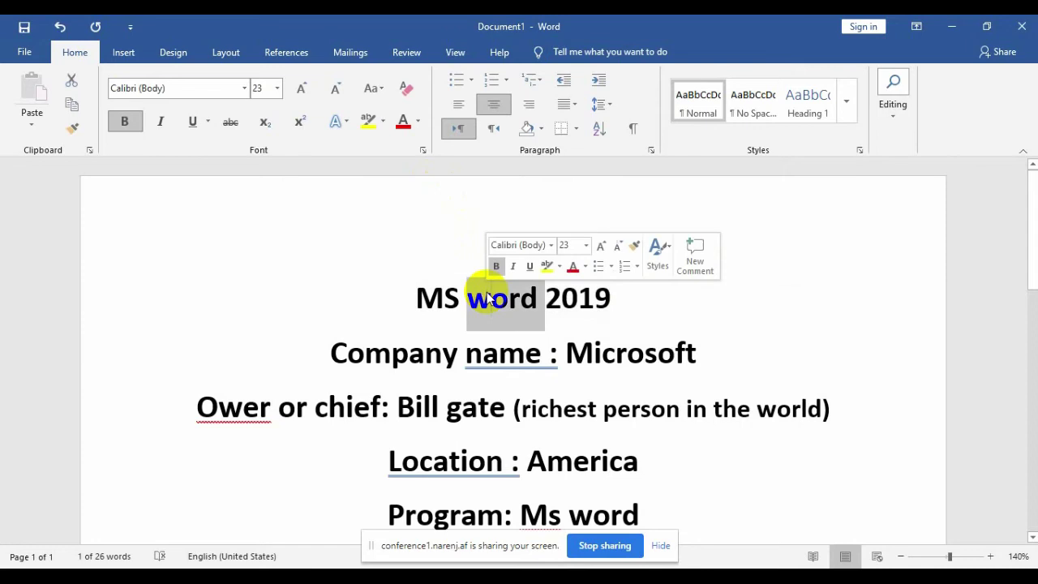
triple_click(487, 296)
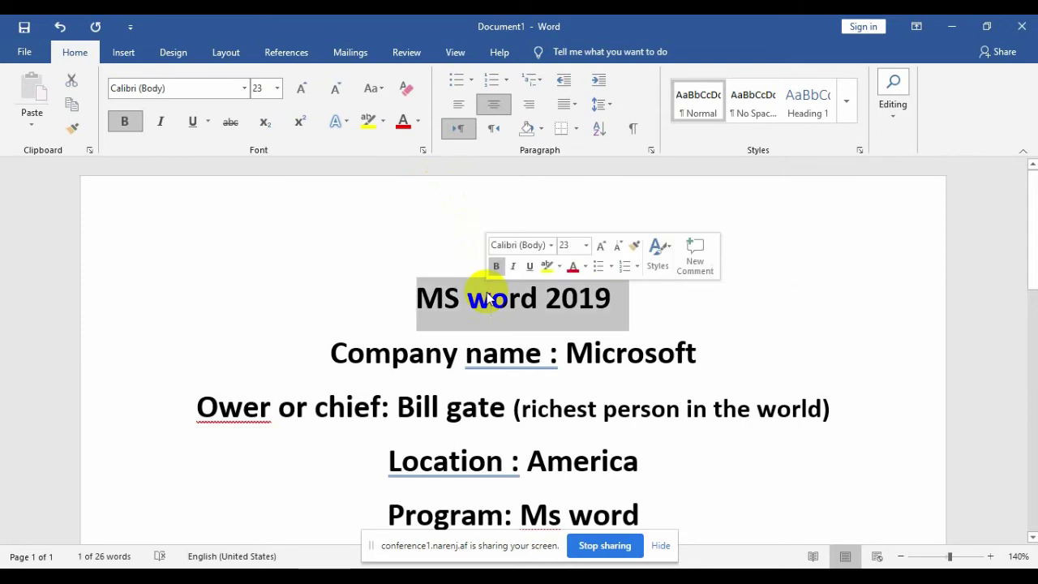
click(372, 124)
click(510, 335)
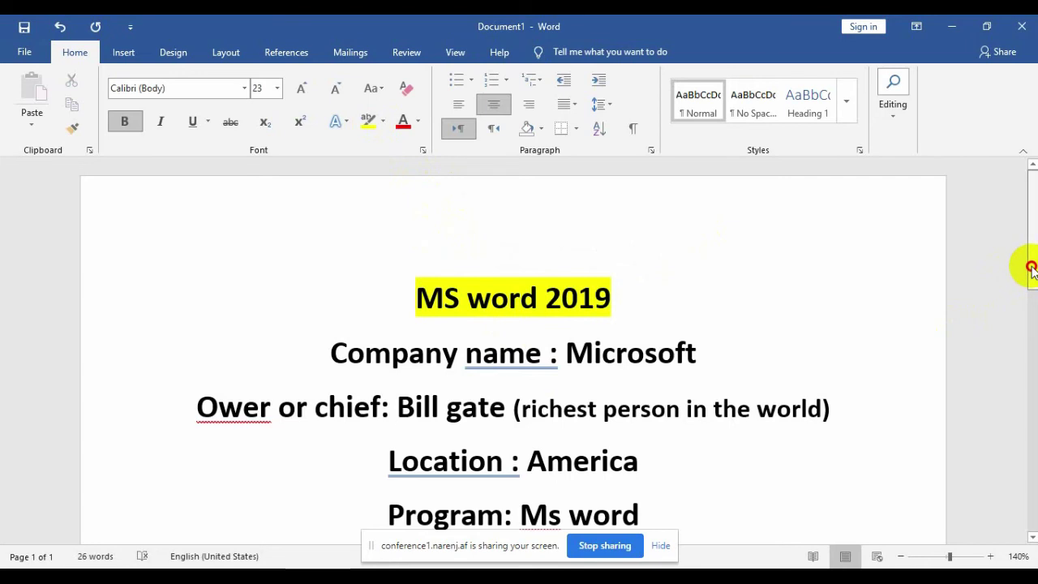
drag(1031, 268, 1030, 300)
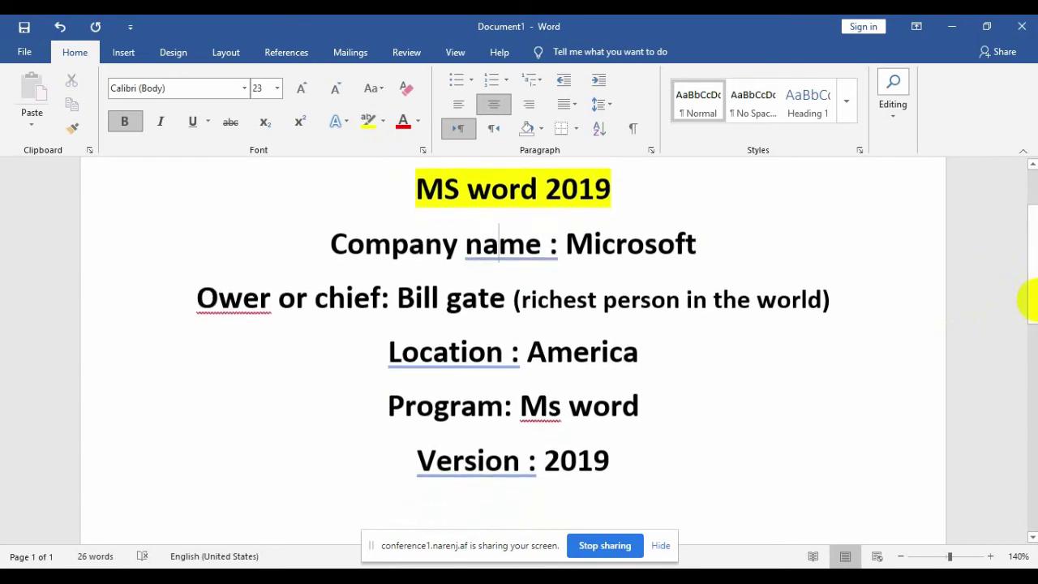
click(570, 246)
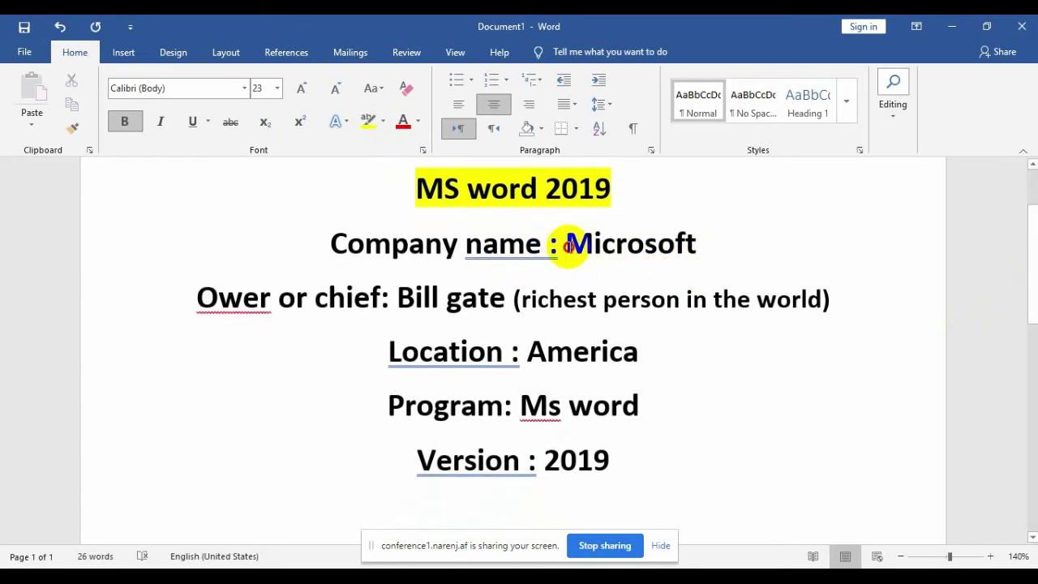
drag(571, 245, 694, 242)
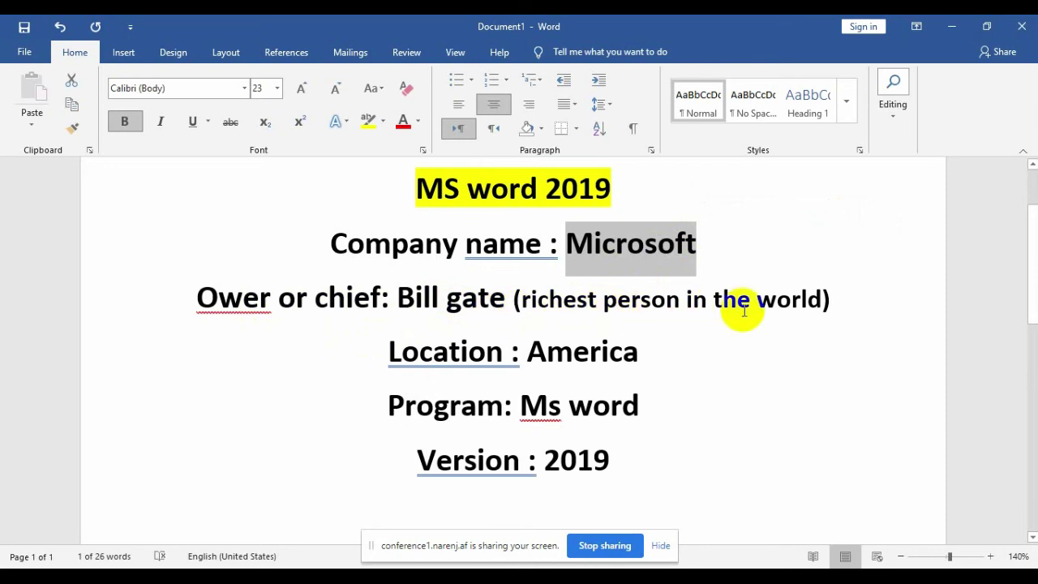
click(510, 357)
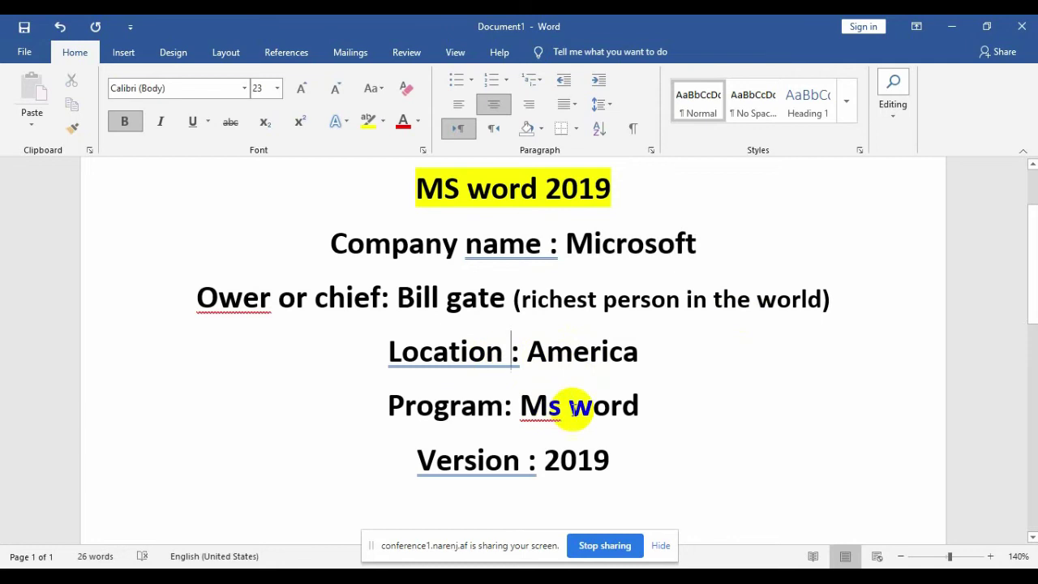
- Leave three blank lines below the version line and write "Ms" on the line after them
click(630, 460)
key(Return)
key(Return)
key(Return)
key(Return)
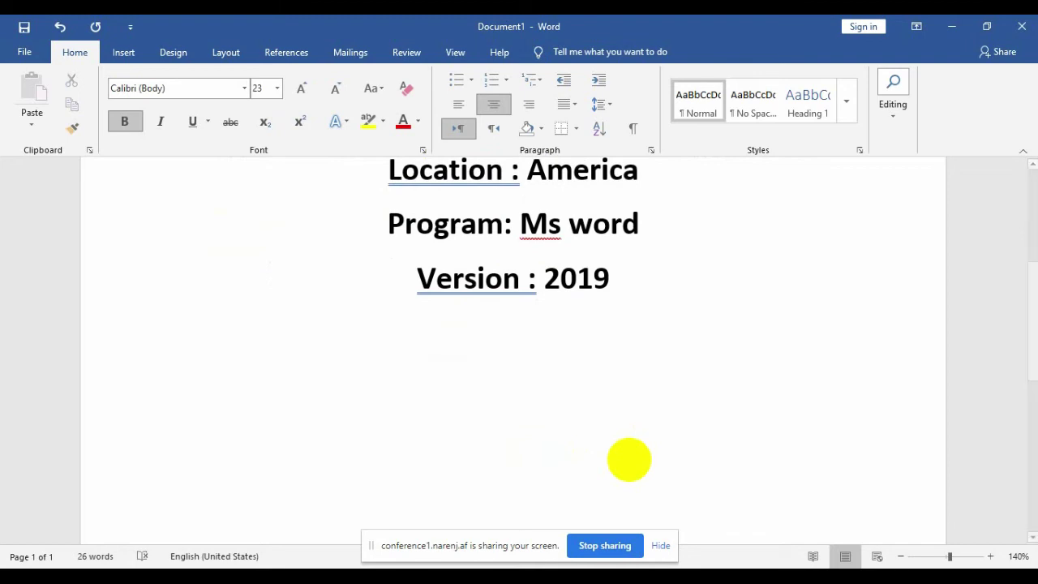
text(Ms)
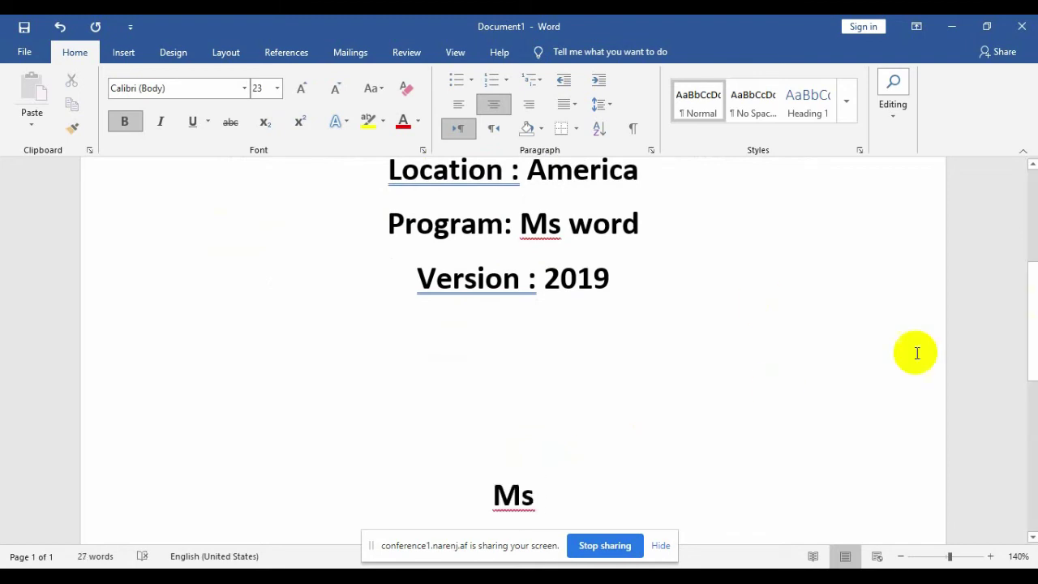
- Left-align the empty paragraph directly above "Ms"
drag(1035, 307, 1030, 362)
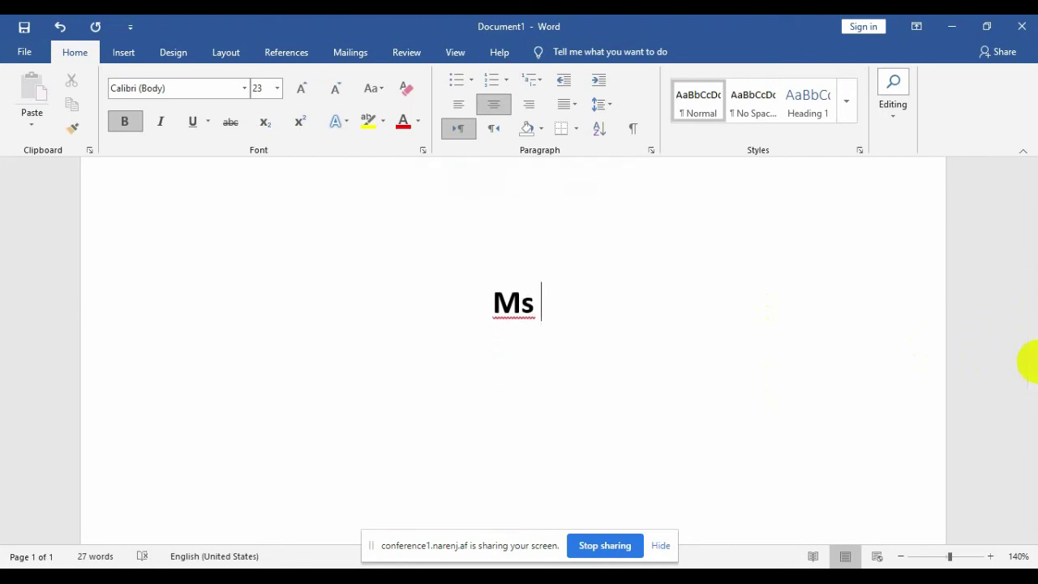
click(495, 253)
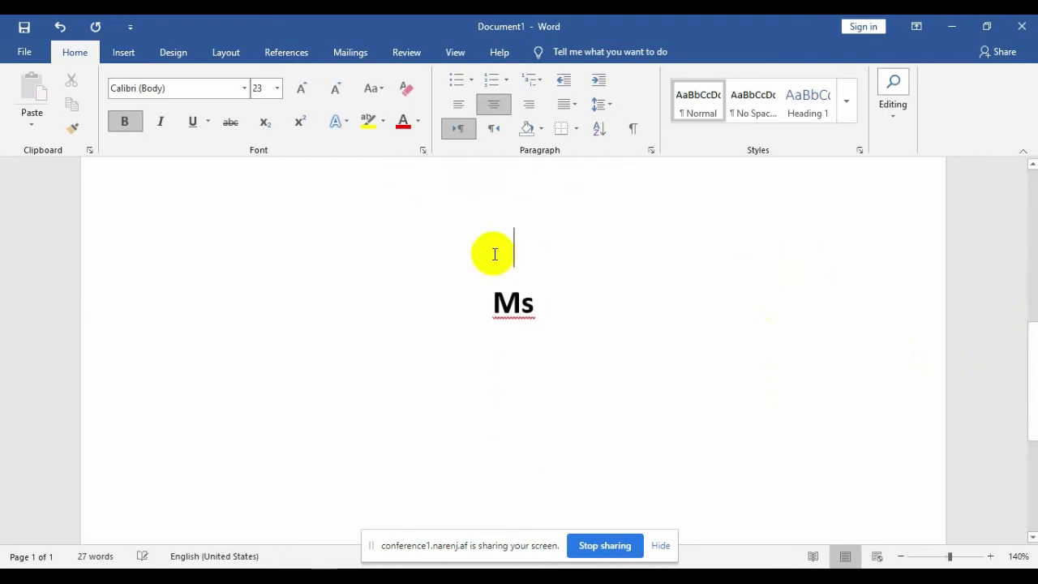
key(ctrl+l)
scroll(496, 251, down, 1)
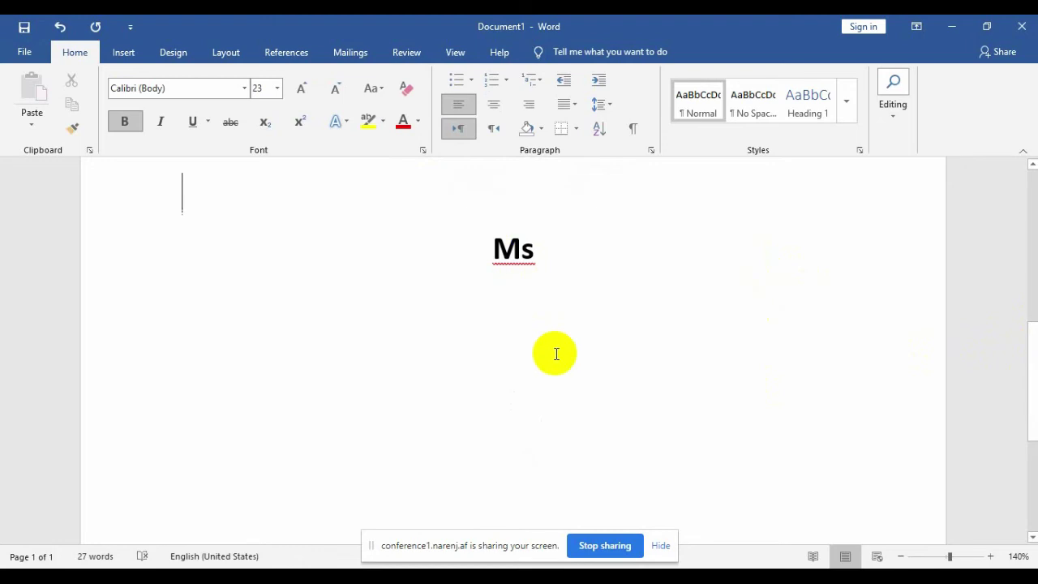
- Change the font of the entire document to Times New Roman (Headings)
key(ctrl+a)
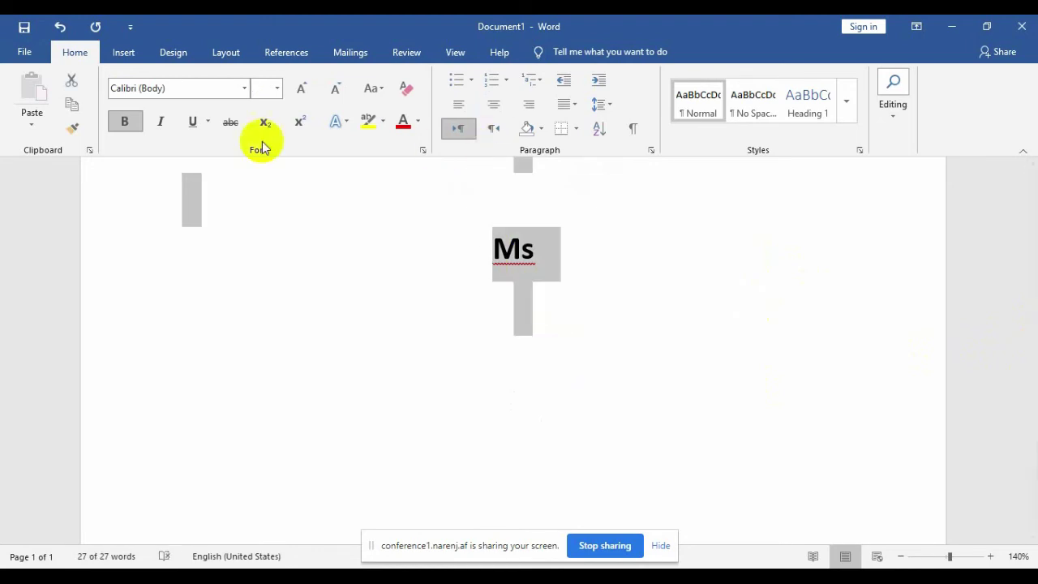
click(244, 88)
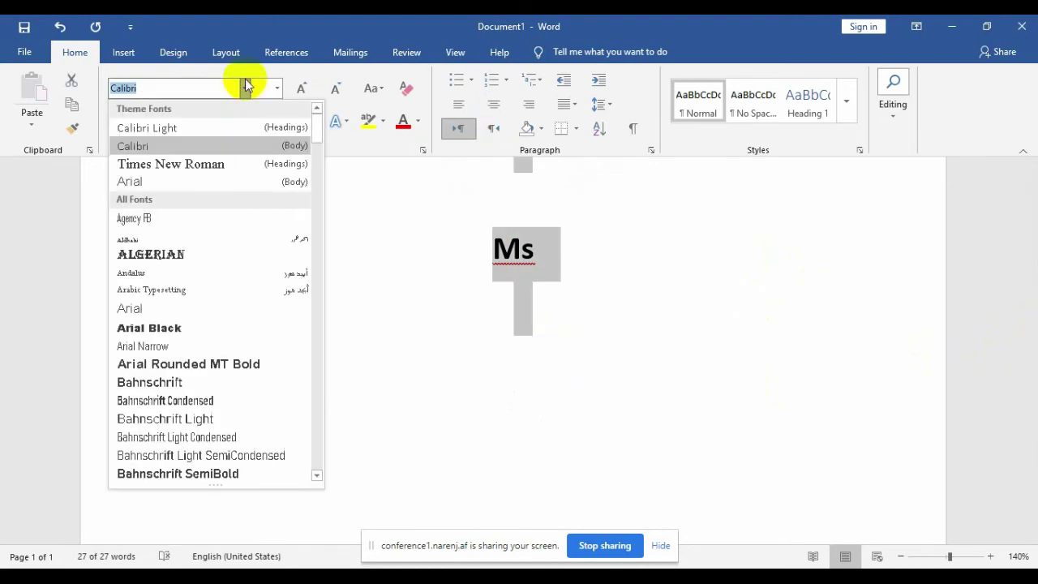
click(224, 163)
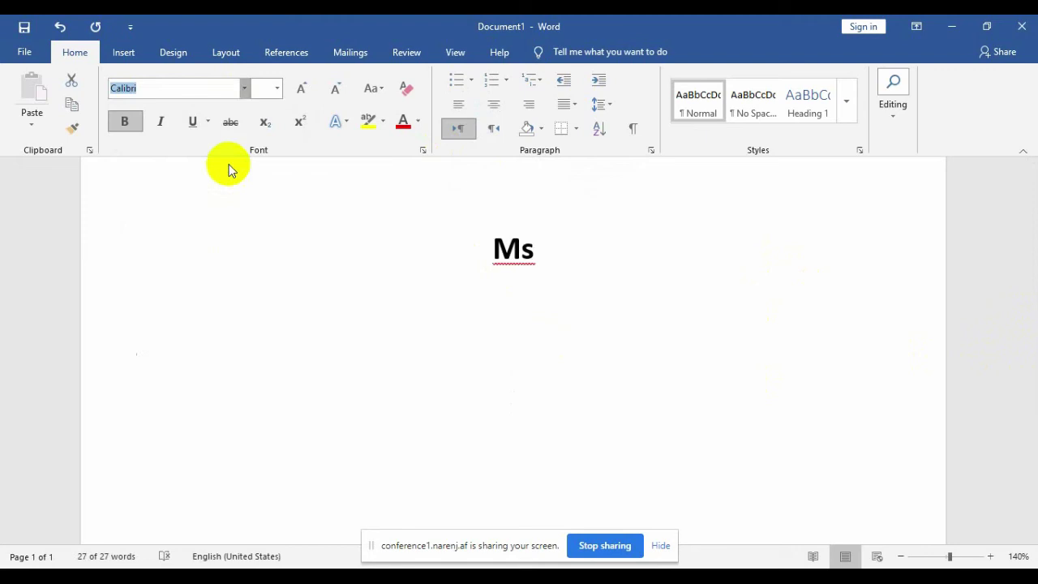
click(557, 301)
drag(1028, 348, 1033, 307)
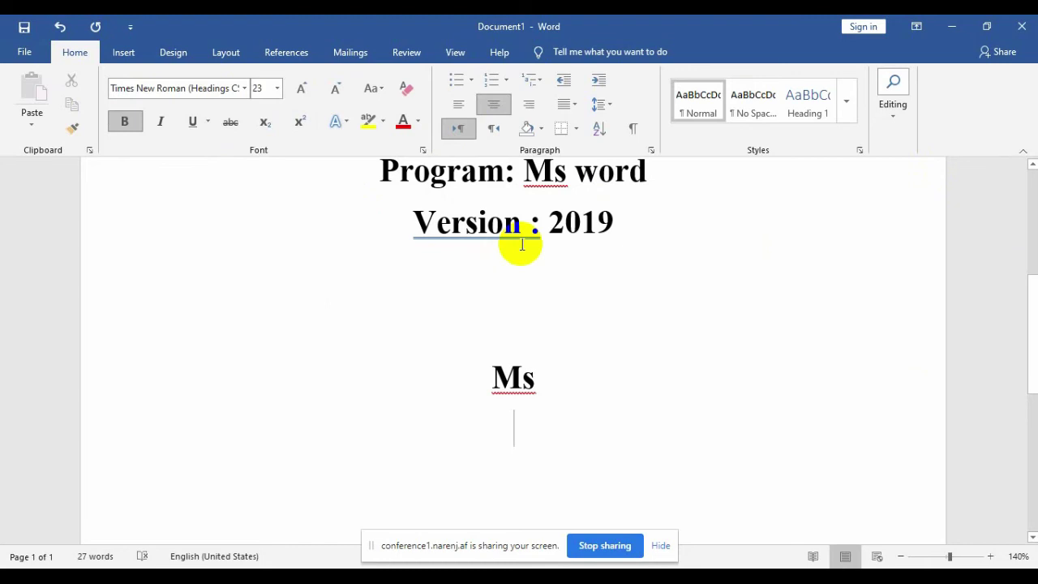
- Extend the "Ms" line below the version line to read "Ms word is the production of Microsoft"
click(553, 367)
text(wor)
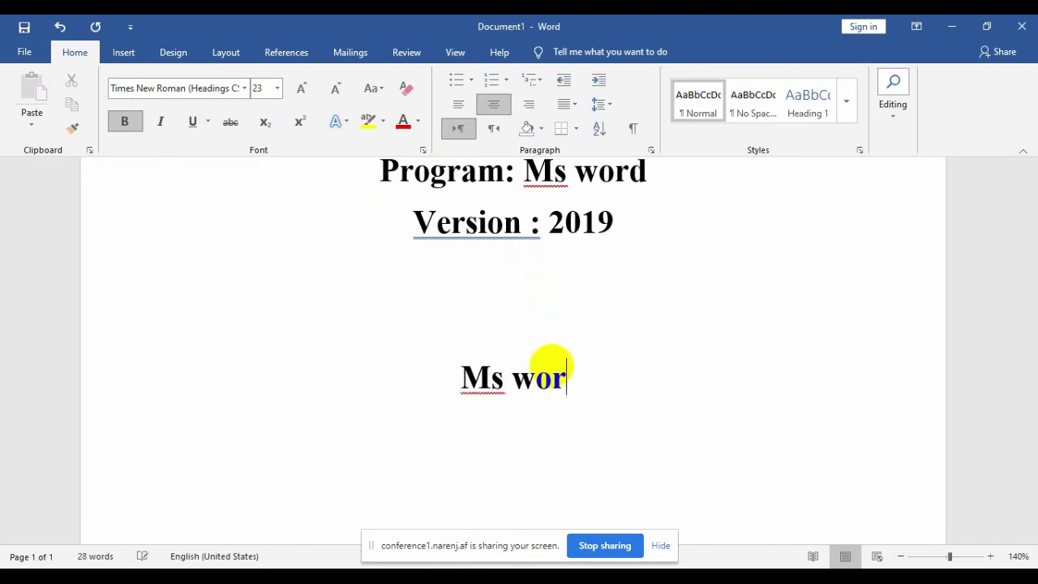
text(d )
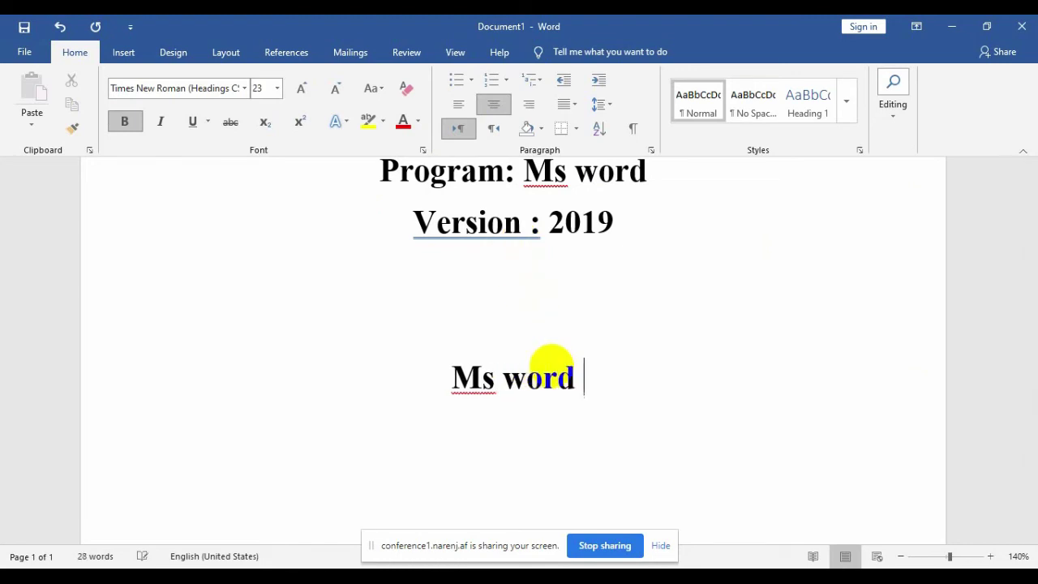
text(is the )
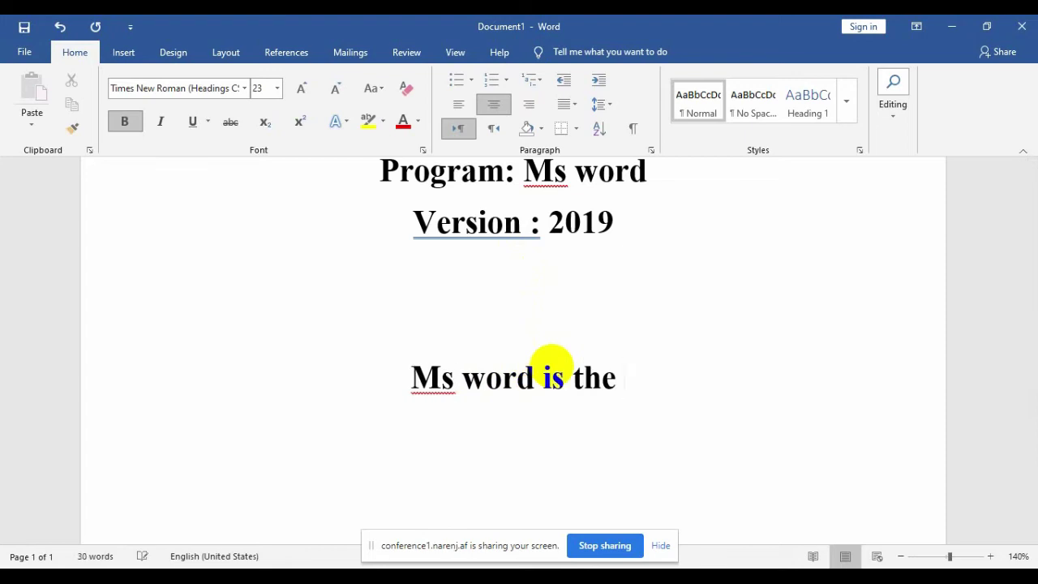
text(produc)
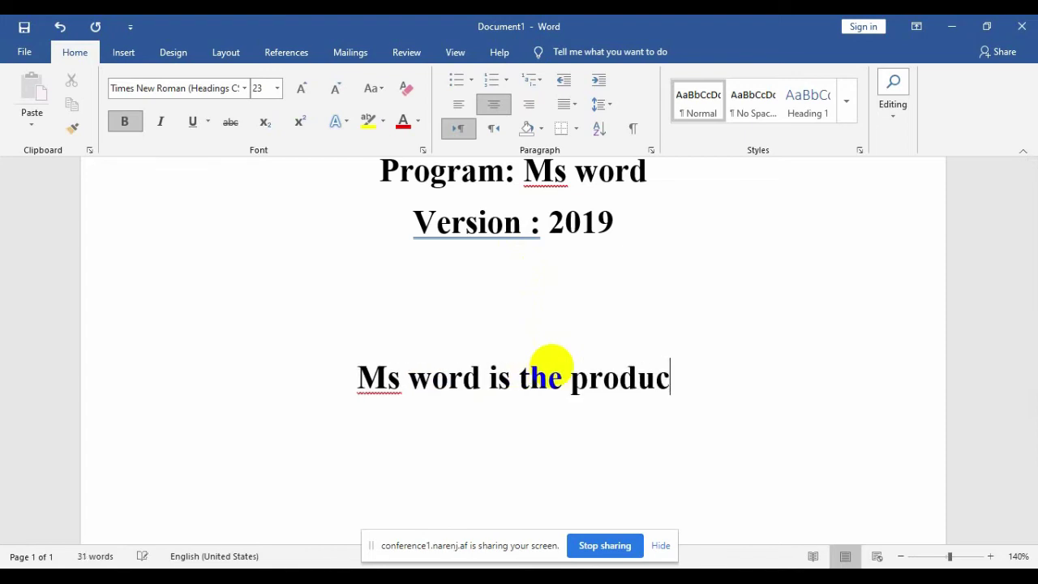
text(tion pf)
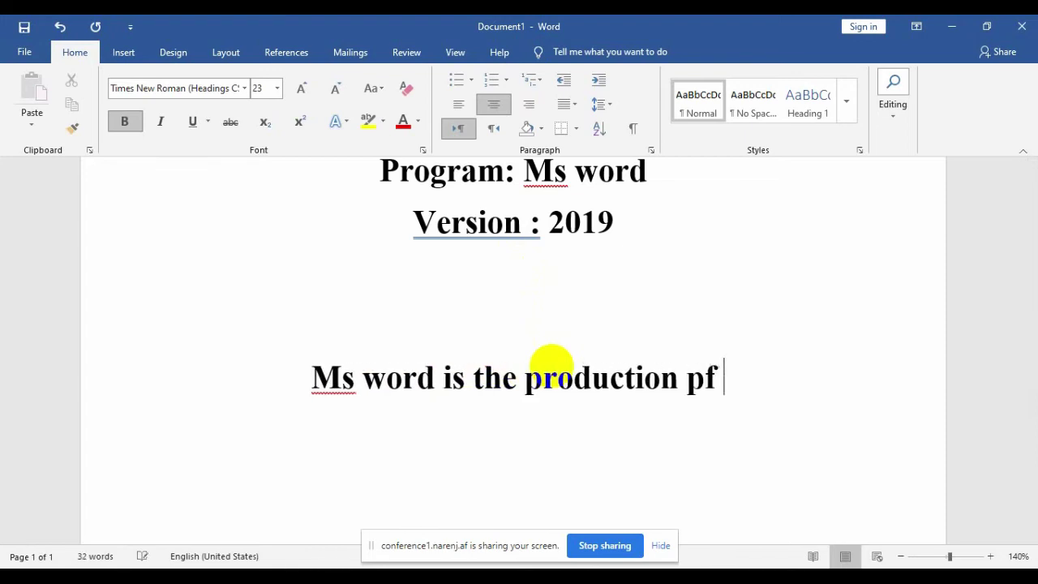
key(BackSpace)
key(BackSpace)
key(BackSpace)
key(BackSpace)
text(o)
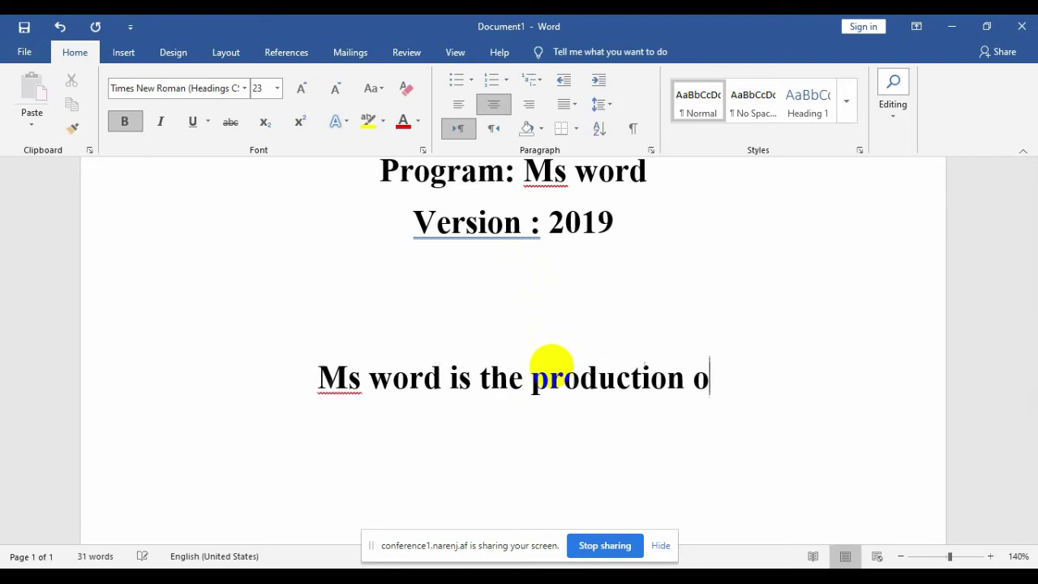
text(f )
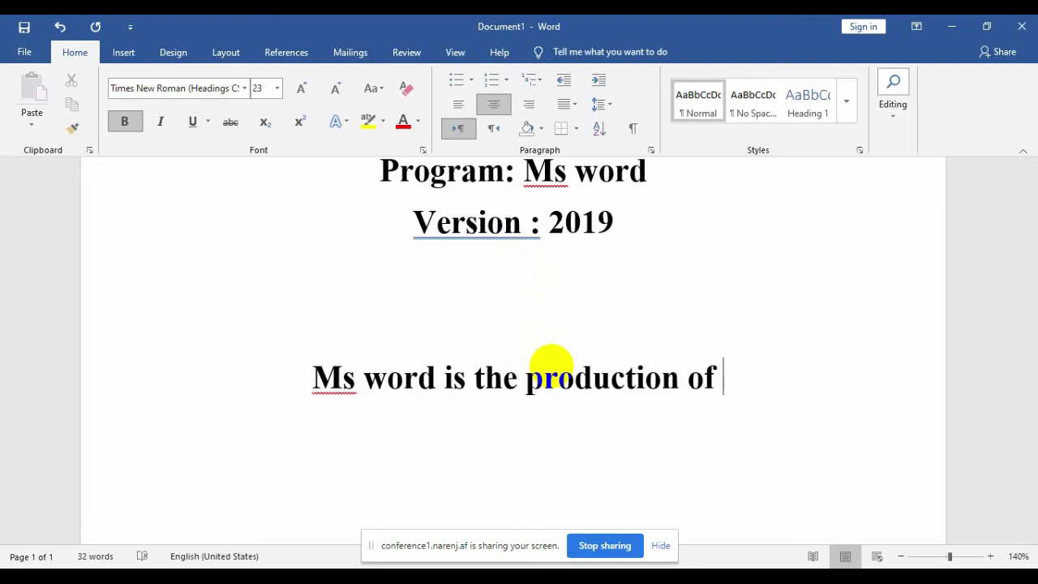
text(microso)
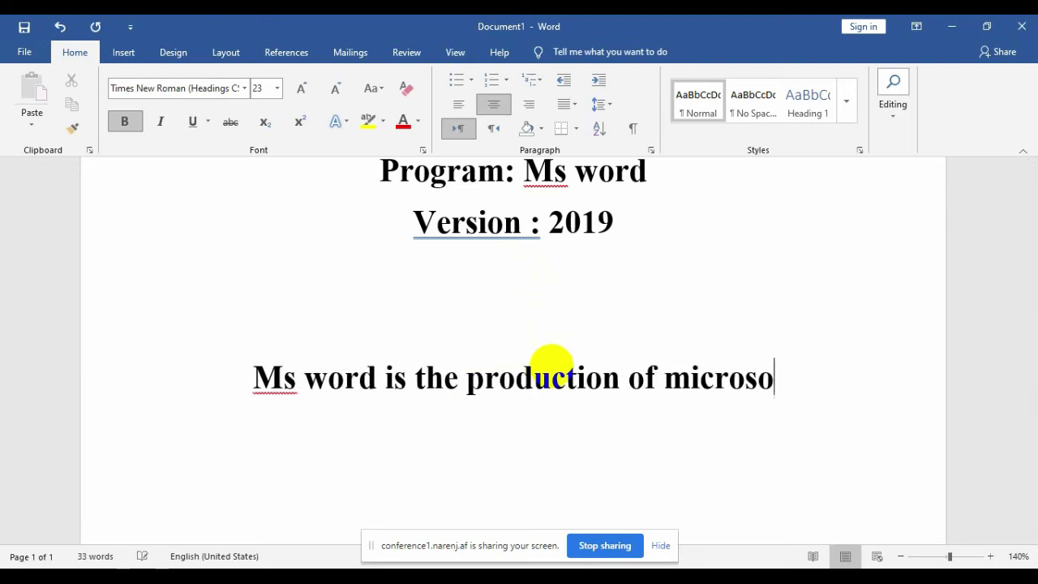
text(ft)
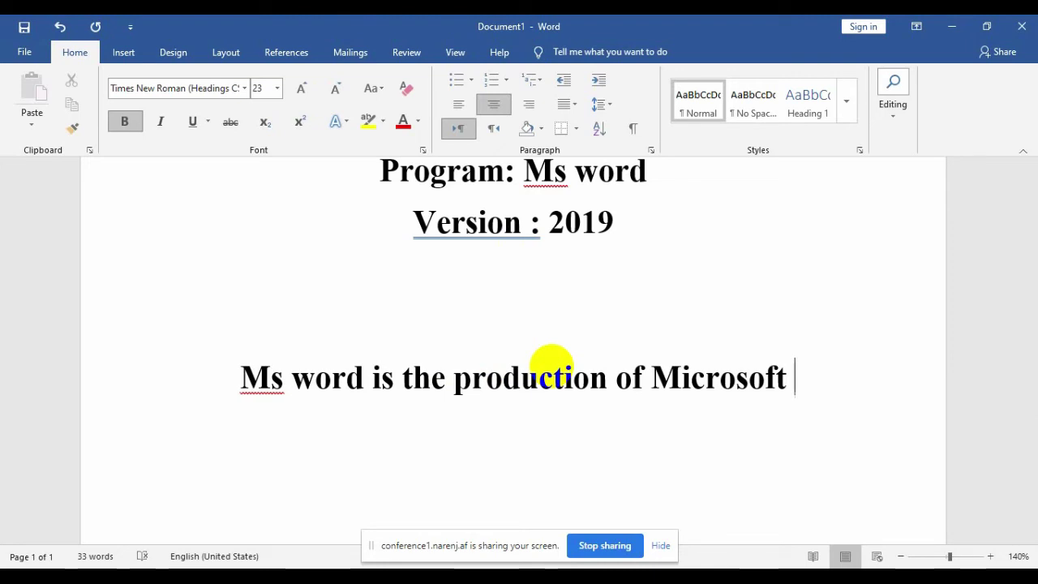
- Continue the sentence after "Microsoft" with "and use for documentation,composing"
text( and is)
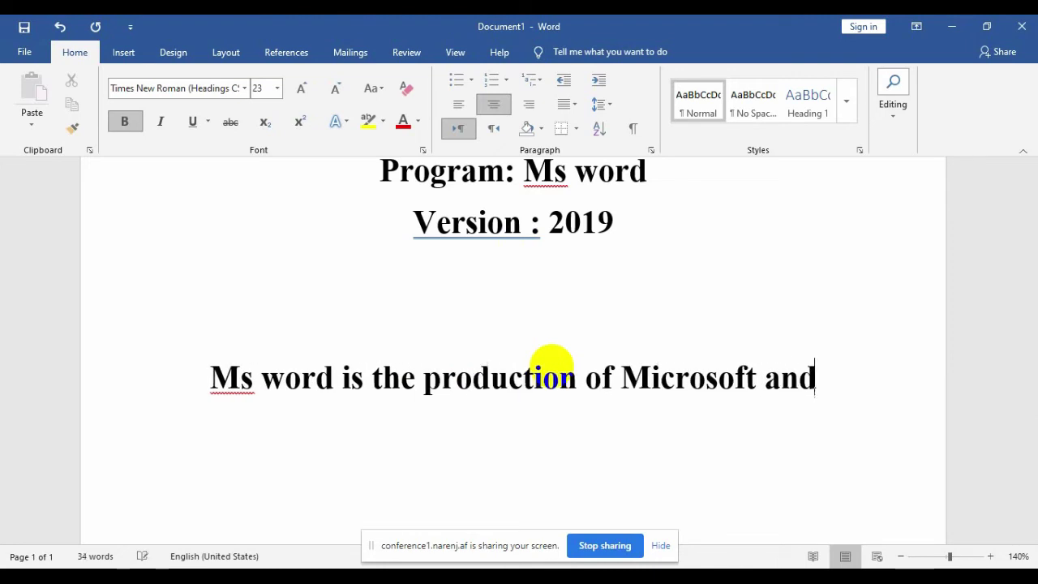
key(BackSpace)
key(BackSpace)
text(use for)
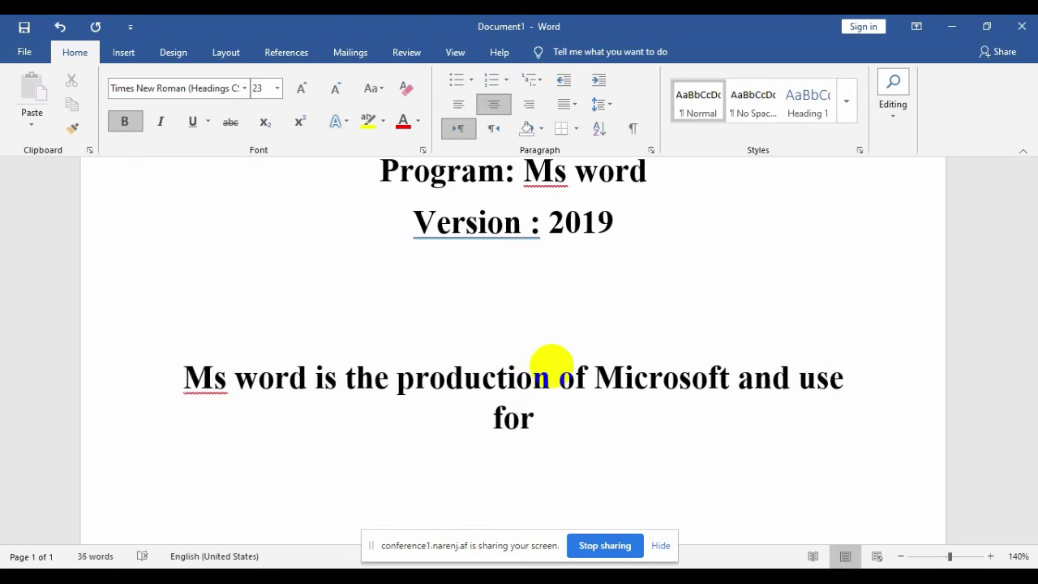
text( documen)
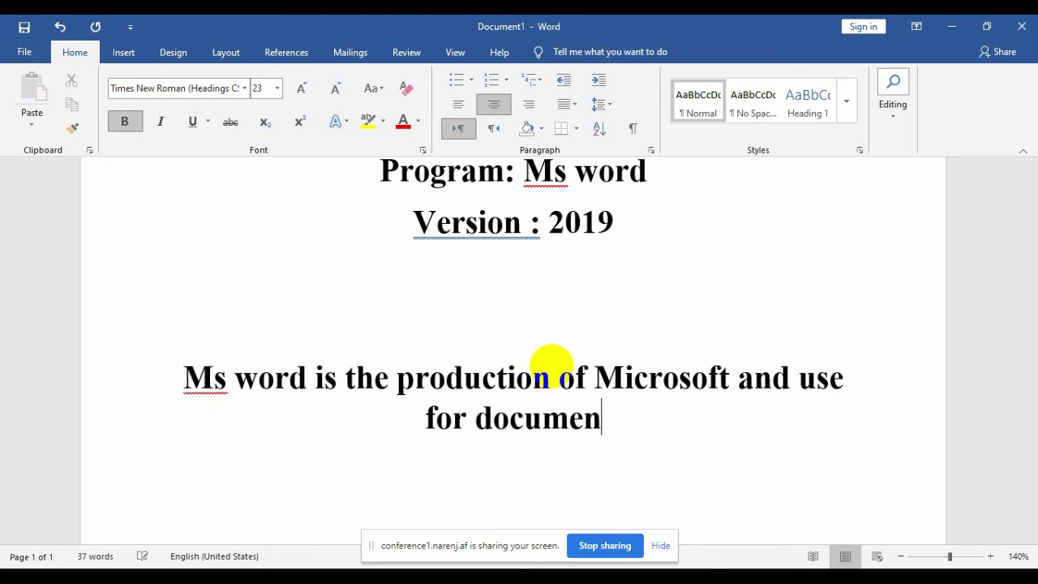
text(tation)
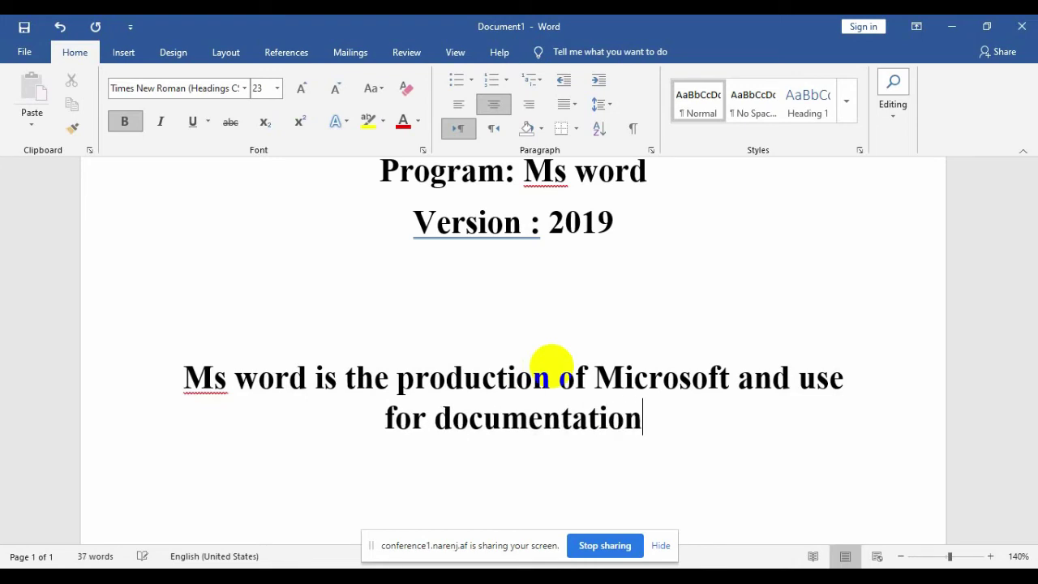
text(,)
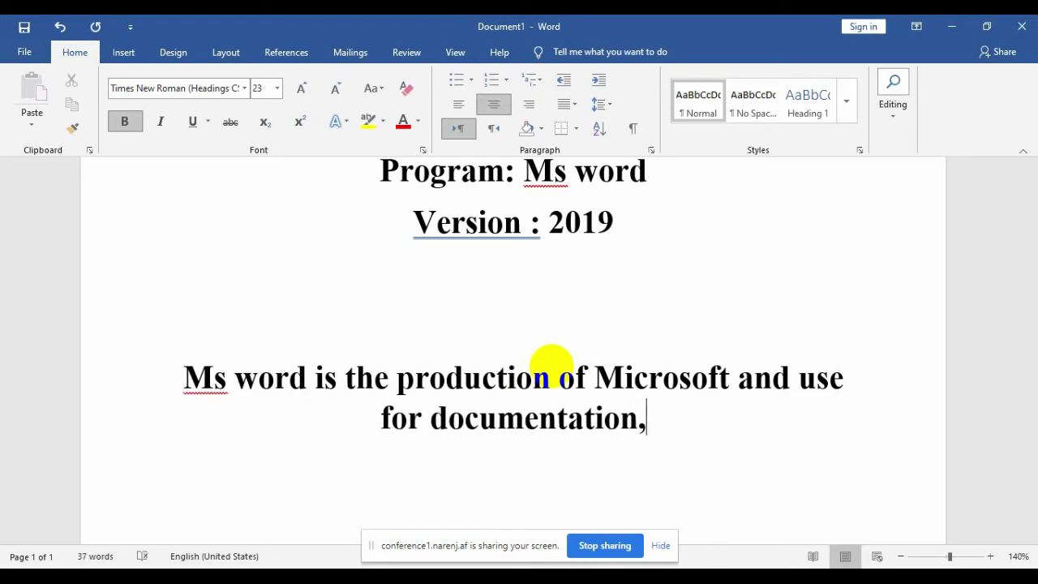
text(co)
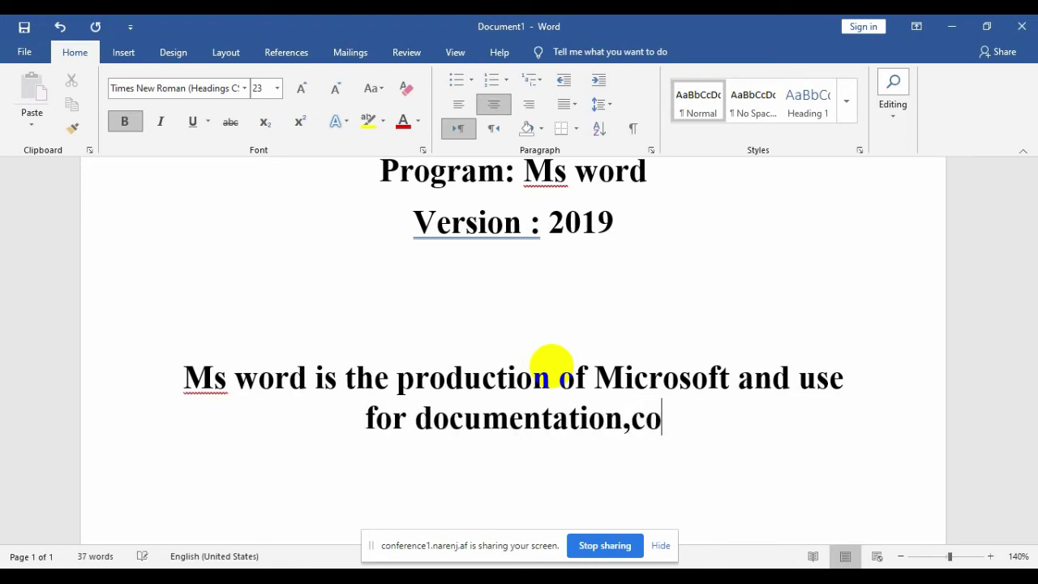
text(mposing )
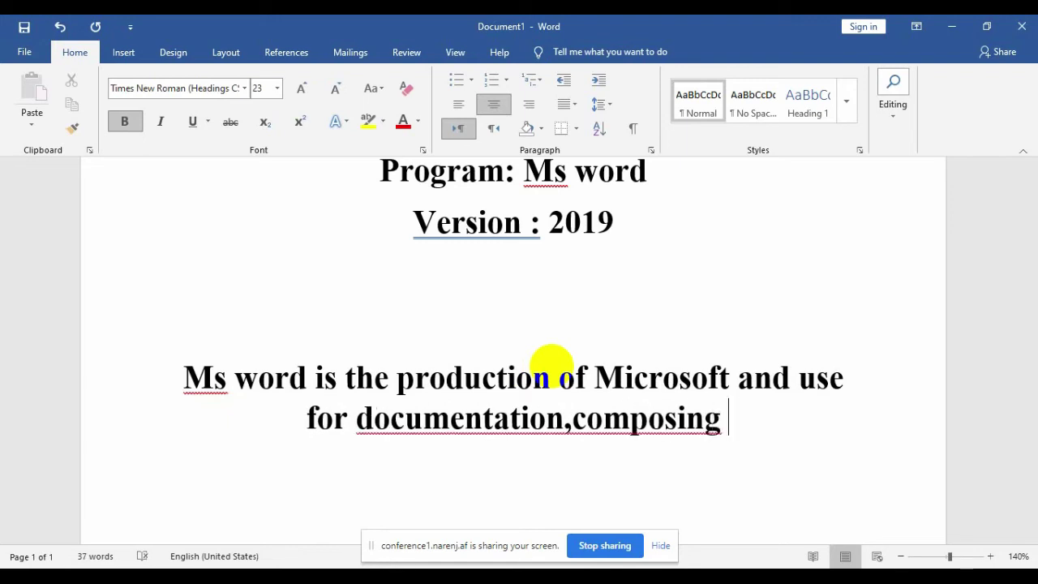
- Complete the list of uses after "composing" with ",Letter,magazine,Books,etc"
text(,)
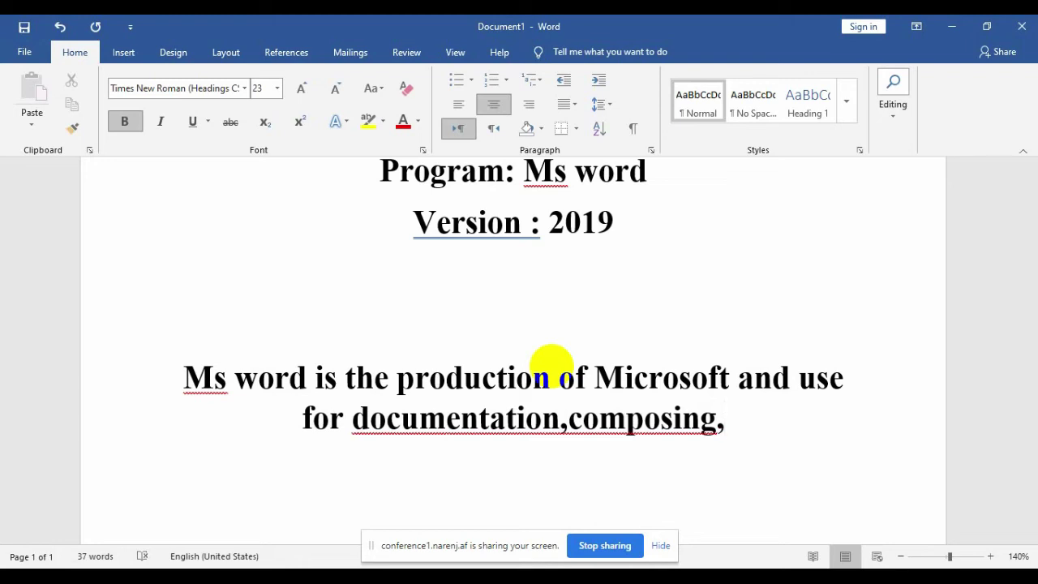
text(Le)
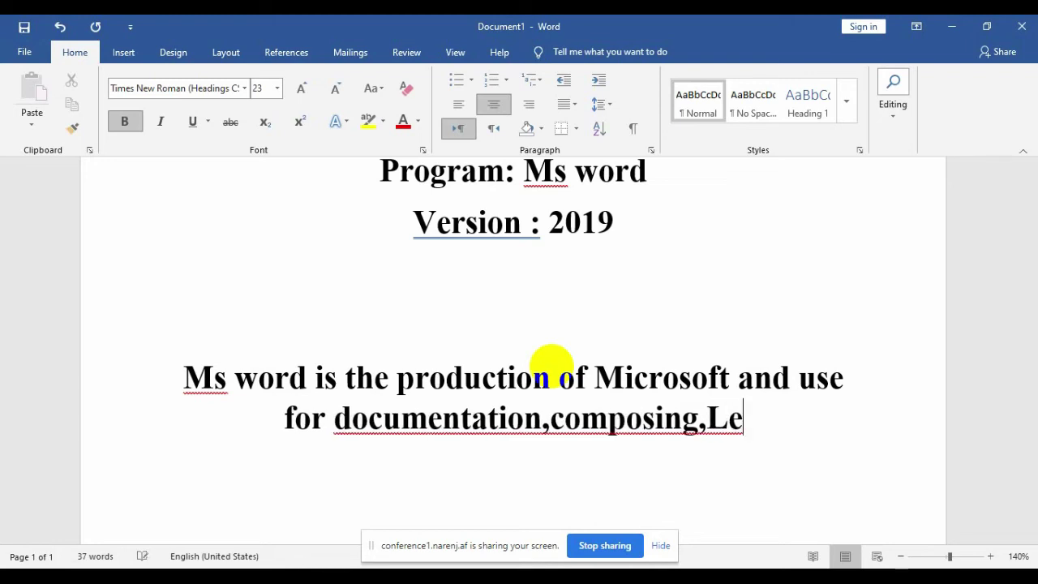
text(tter)
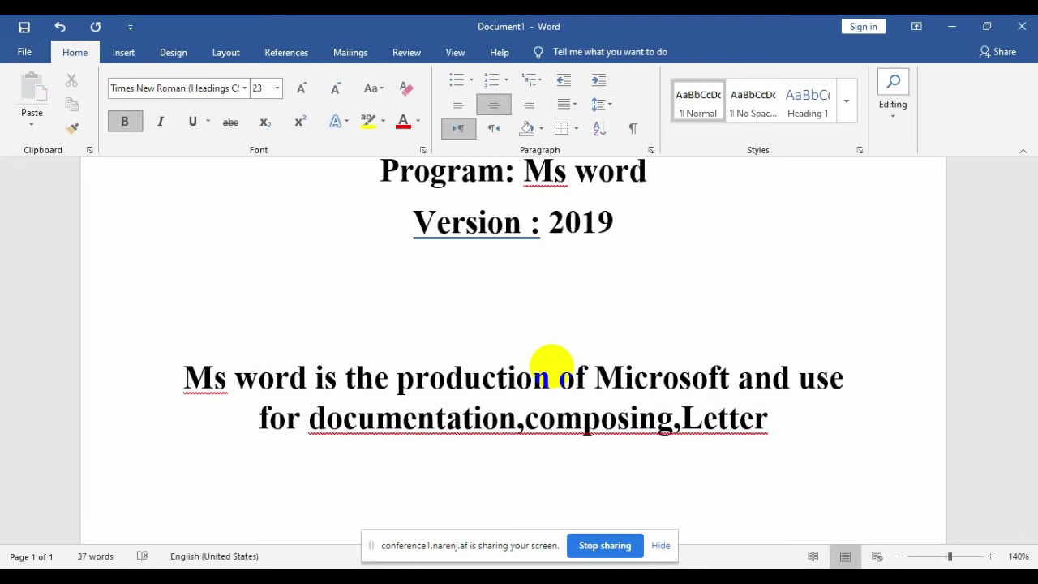
text(,)
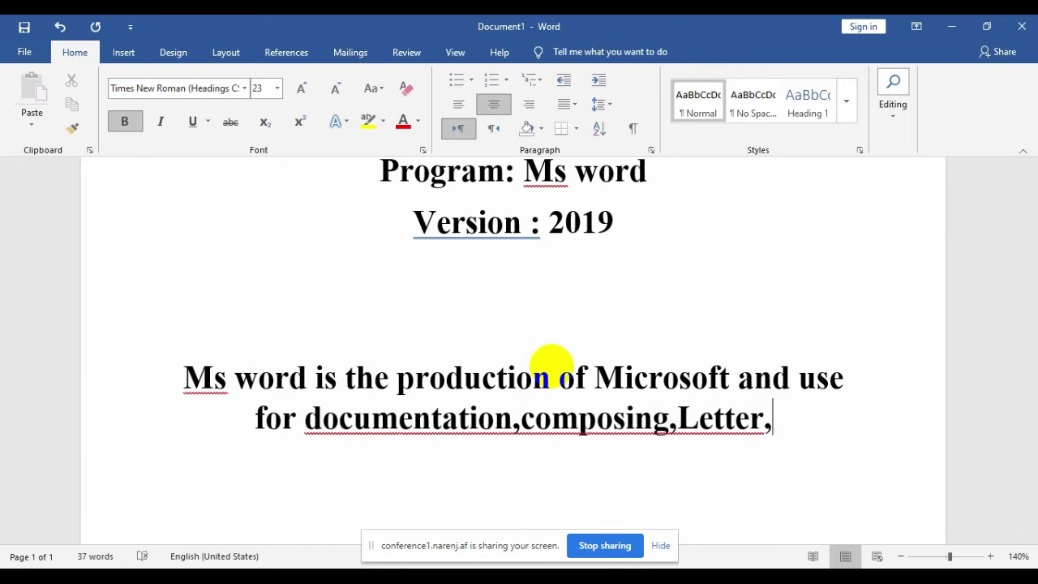
text(maga)
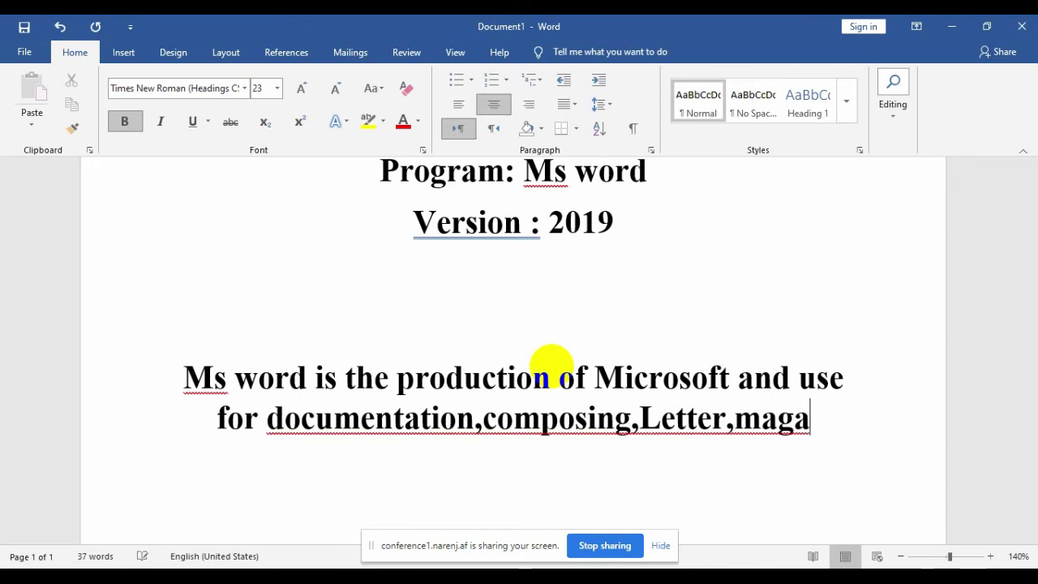
text(zine)
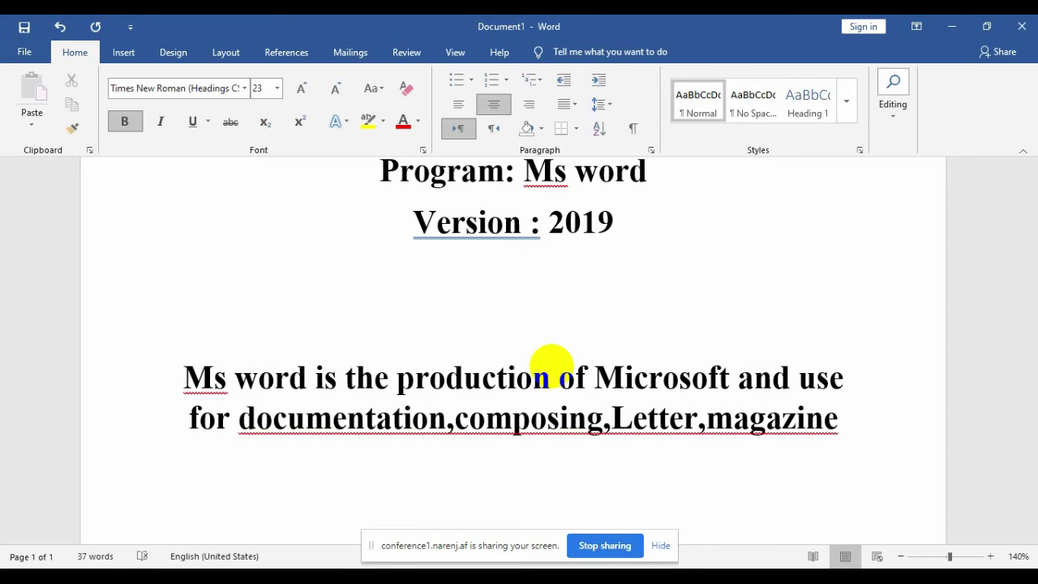
text(,)
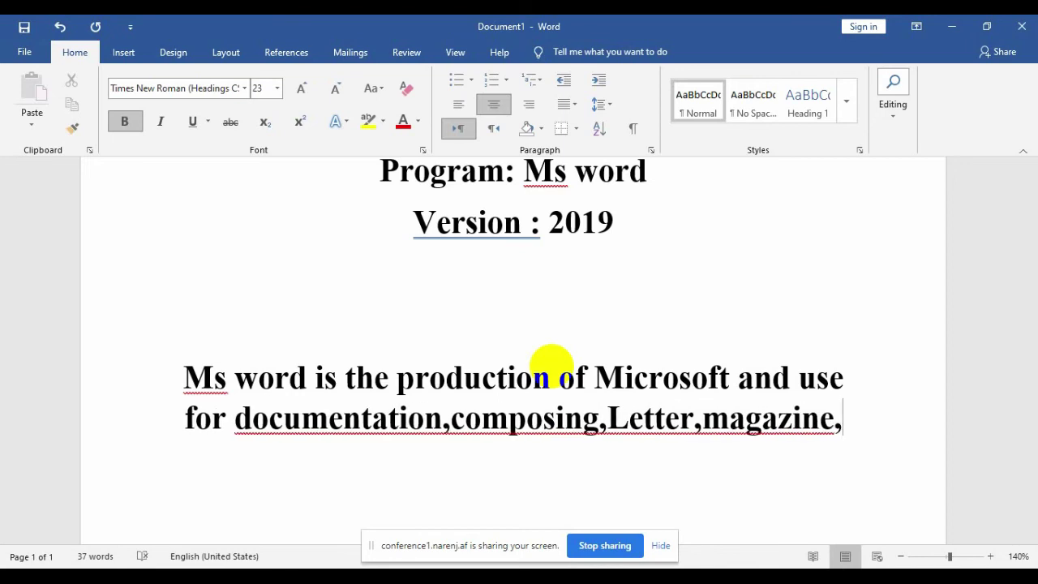
text(Books)
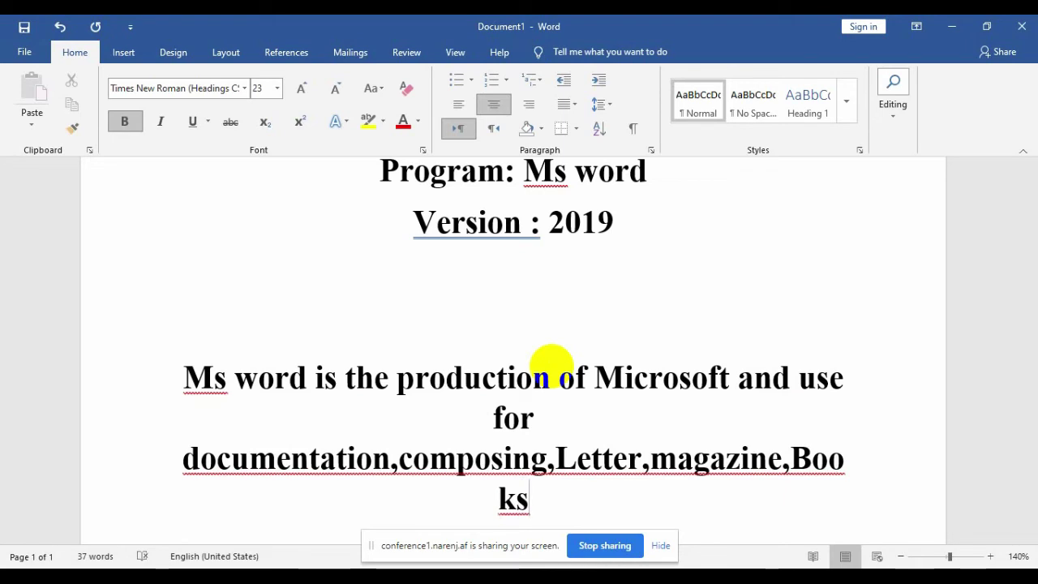
text(,)
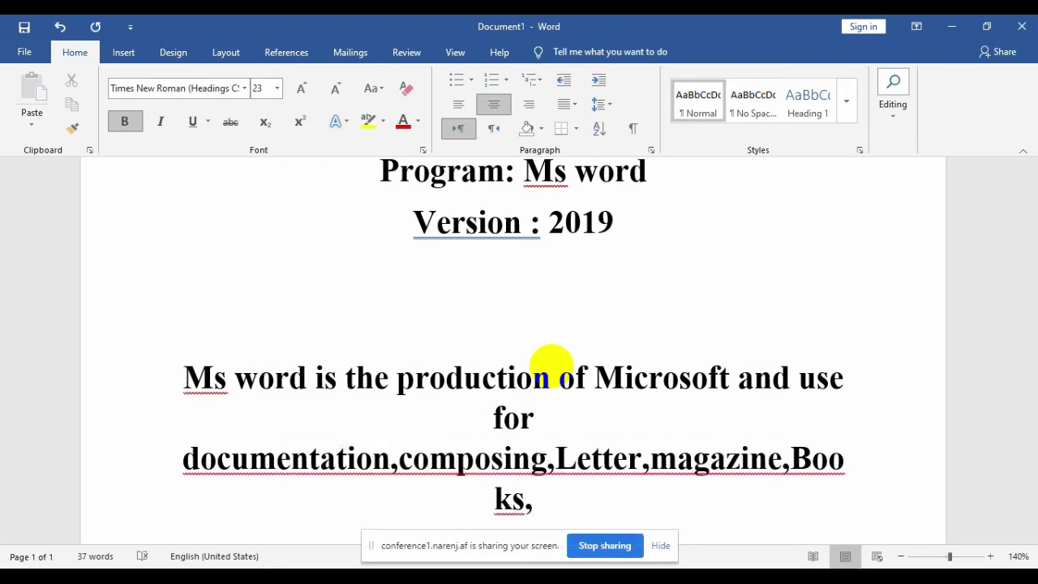
text(ets)
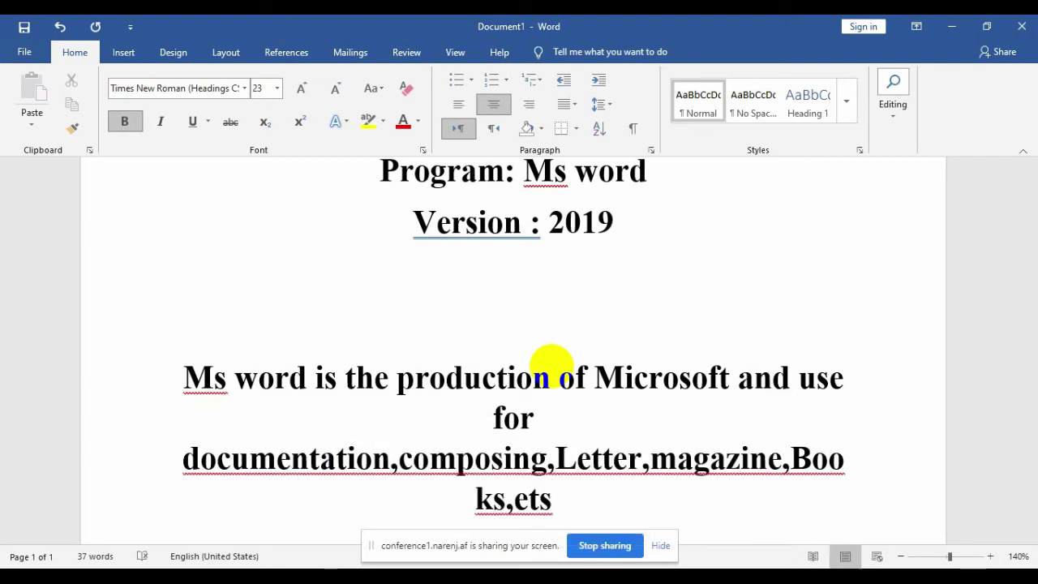
key(BackSpace)
text(c)
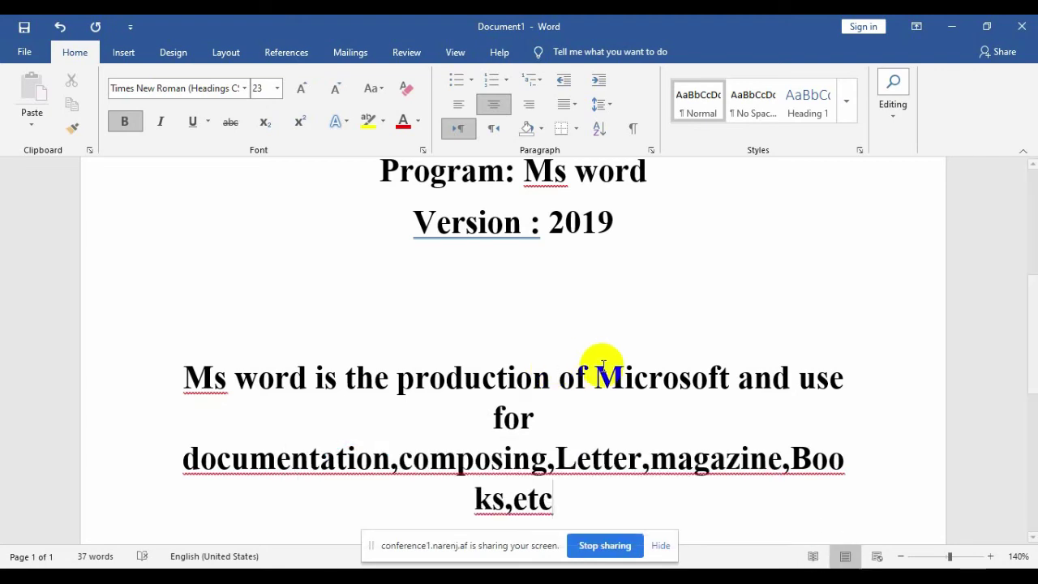
- Reduce the font size of the new sentence and the empty line above it to 20
drag(560, 497, 138, 321)
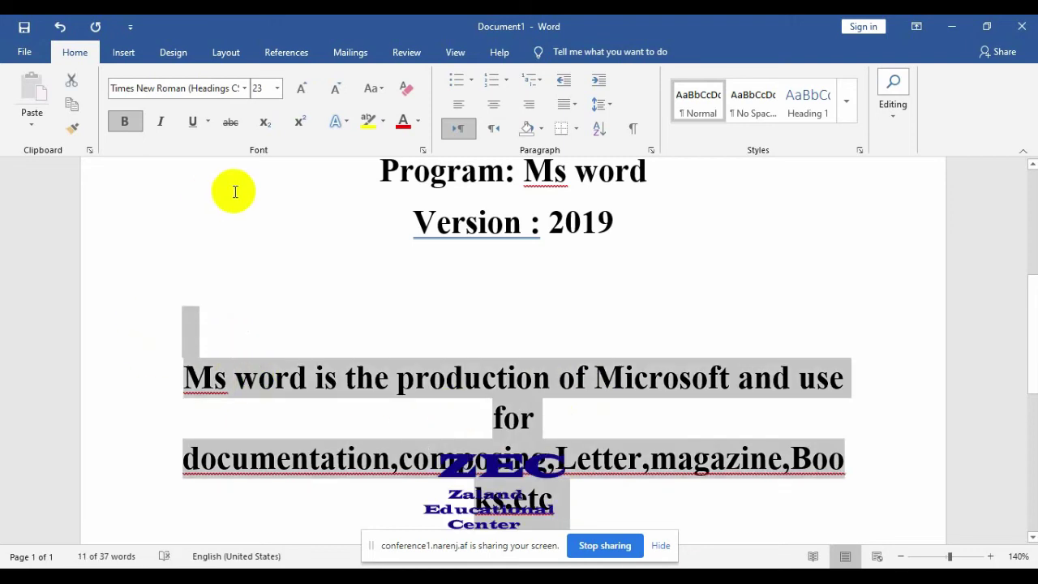
key(ctrl+shift+comma)
key(ctrl+shift+comma)
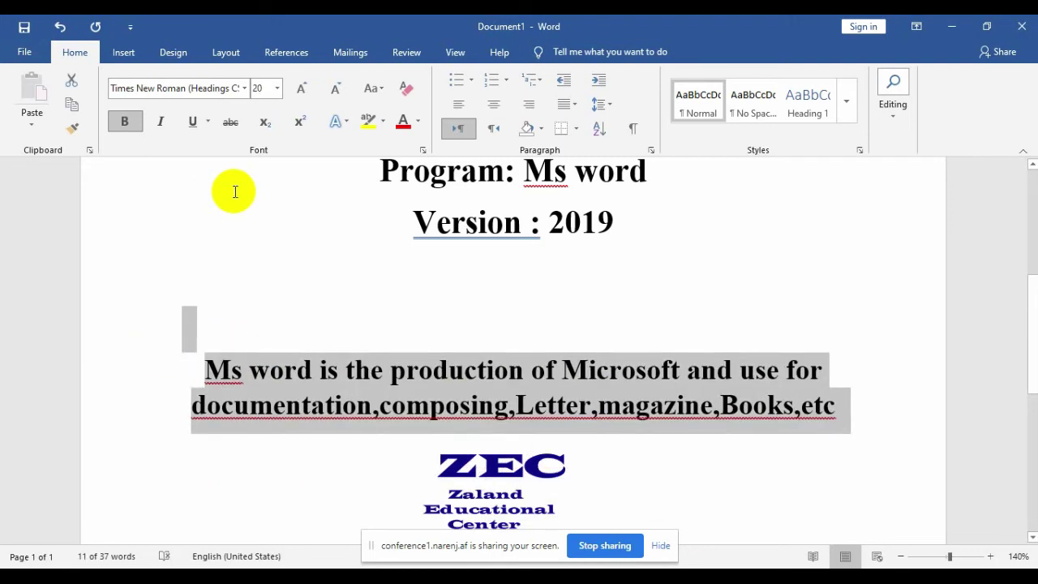
click(360, 414)
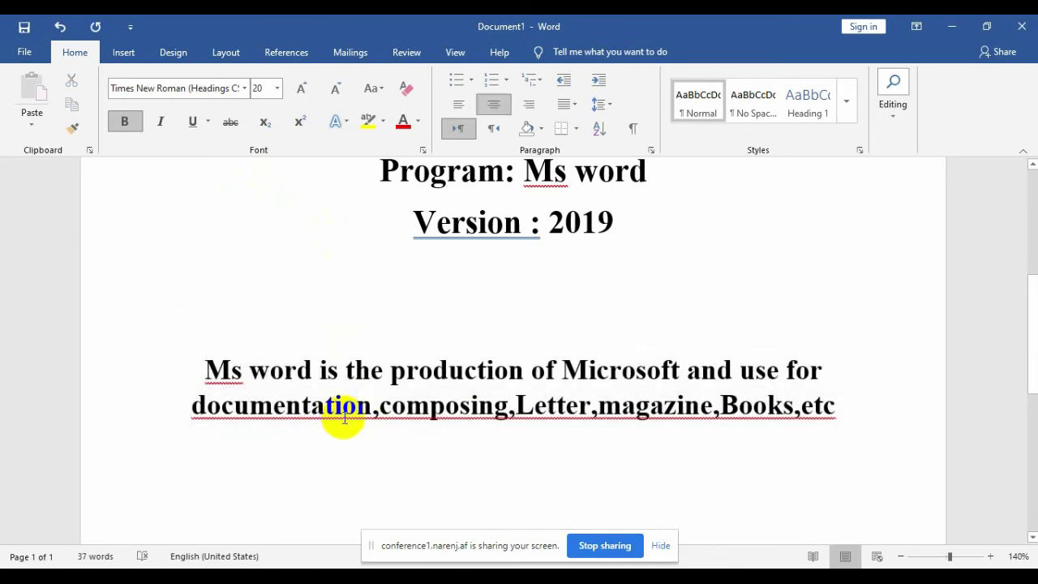
- Ignore all spelling flags on the comma-joined list of uses and insert a space after "documentation,"
right_click(352, 420)
click(313, 202)
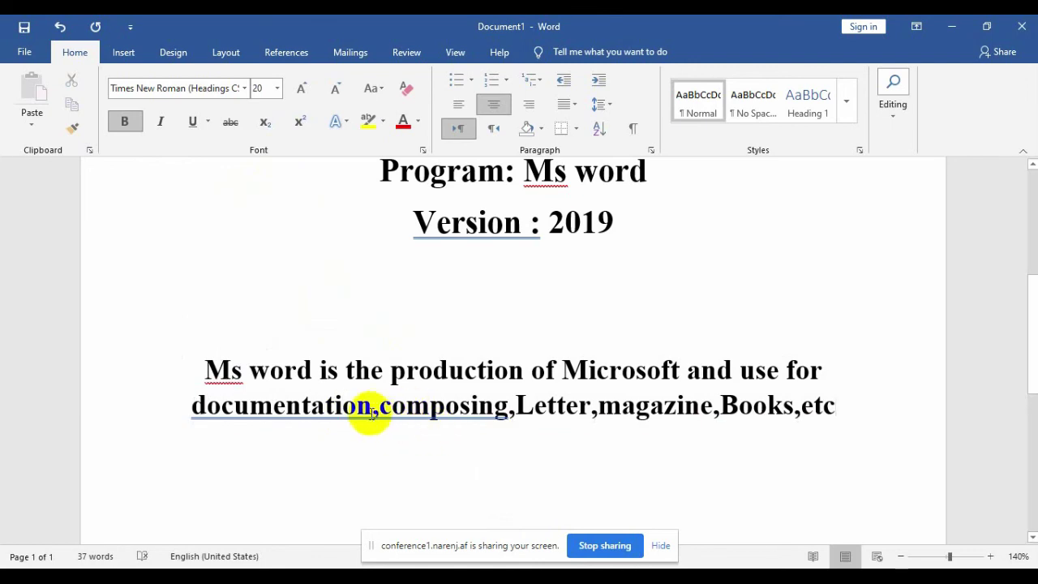
click(377, 409)
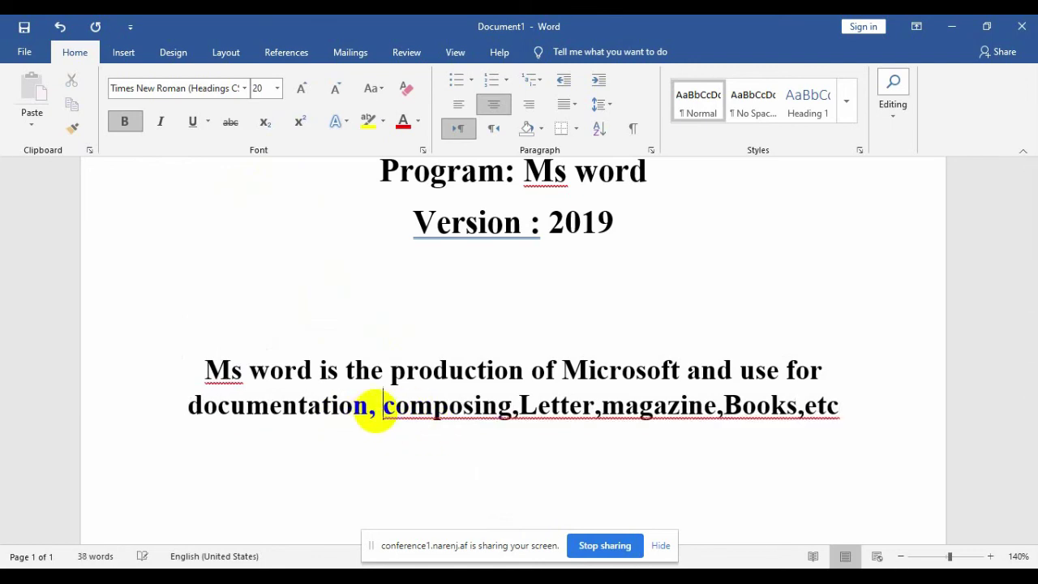
right_click(466, 415)
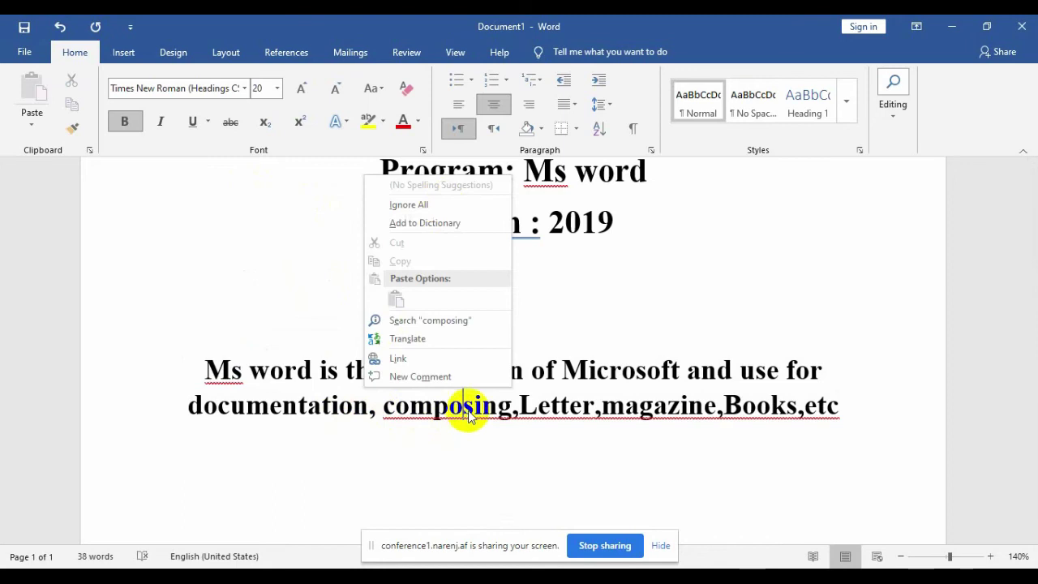
click(442, 208)
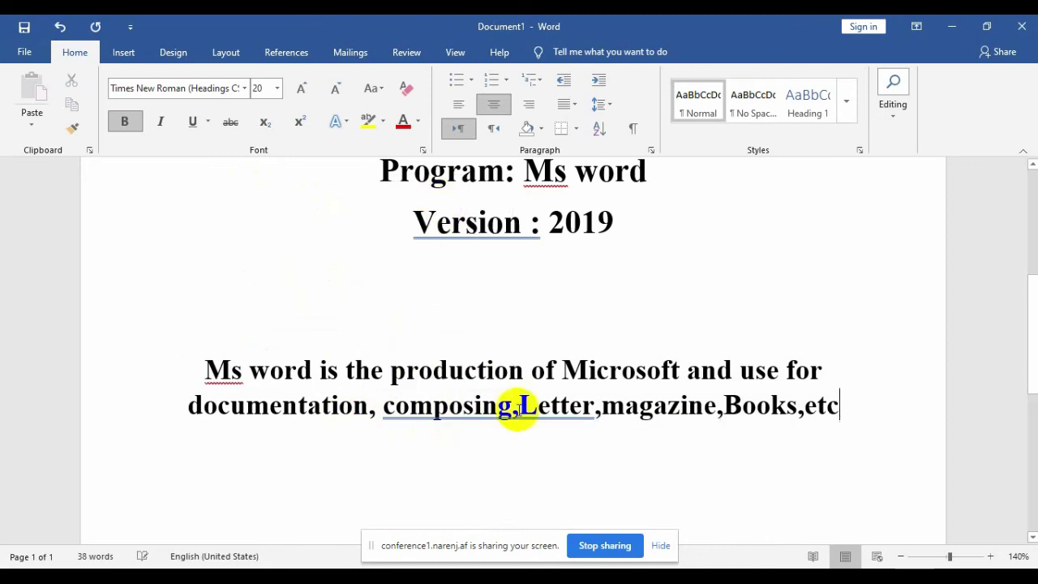
click(407, 430)
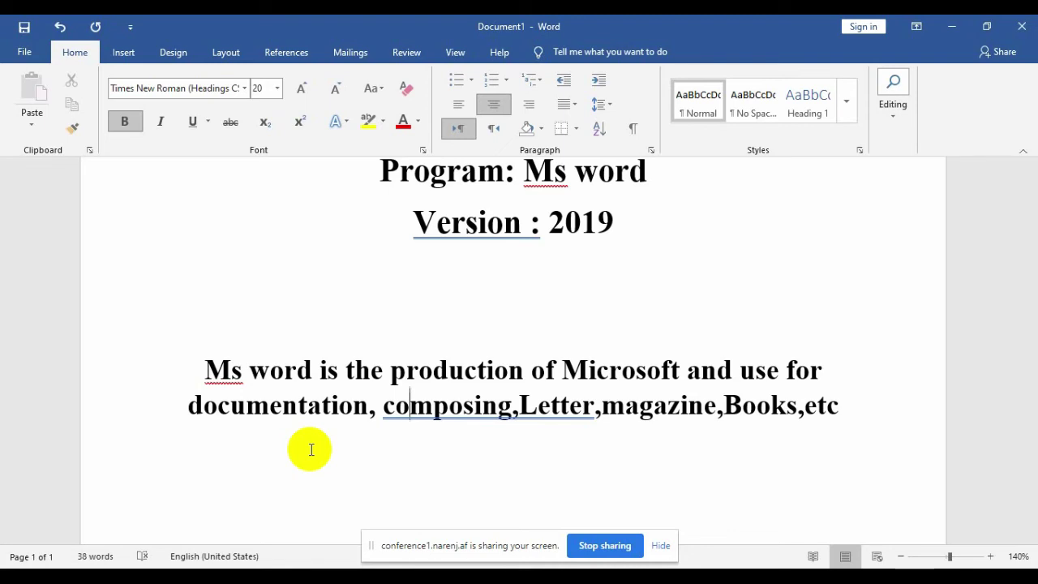
- Write the line "Ms word is consist of :" below the descriptive sentence about Ms word
click(310, 449)
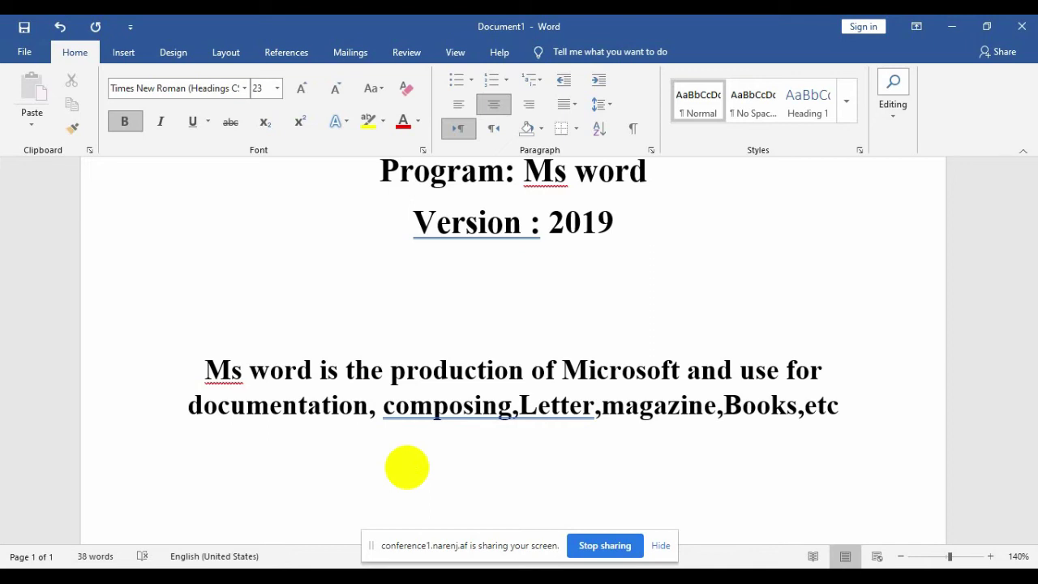
text(ms w)
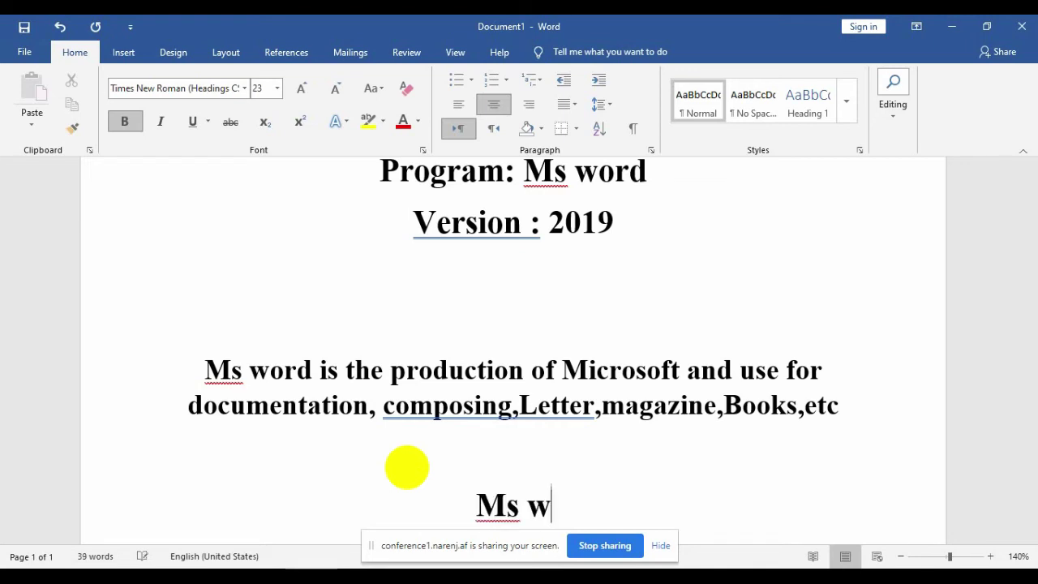
text(oer)
key(BackSpace)
key(BackSpace)
text(r)
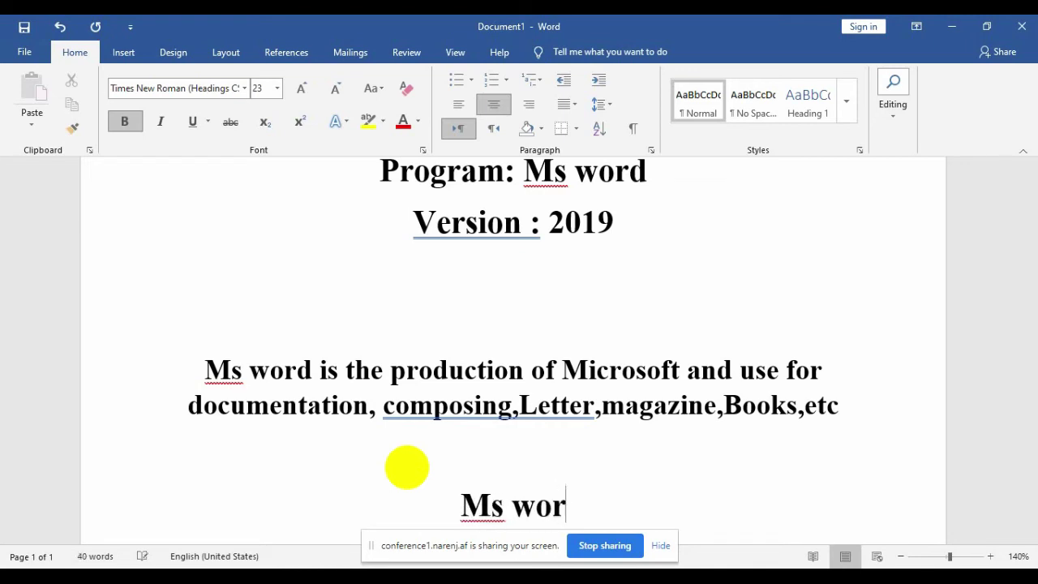
text(d is co)
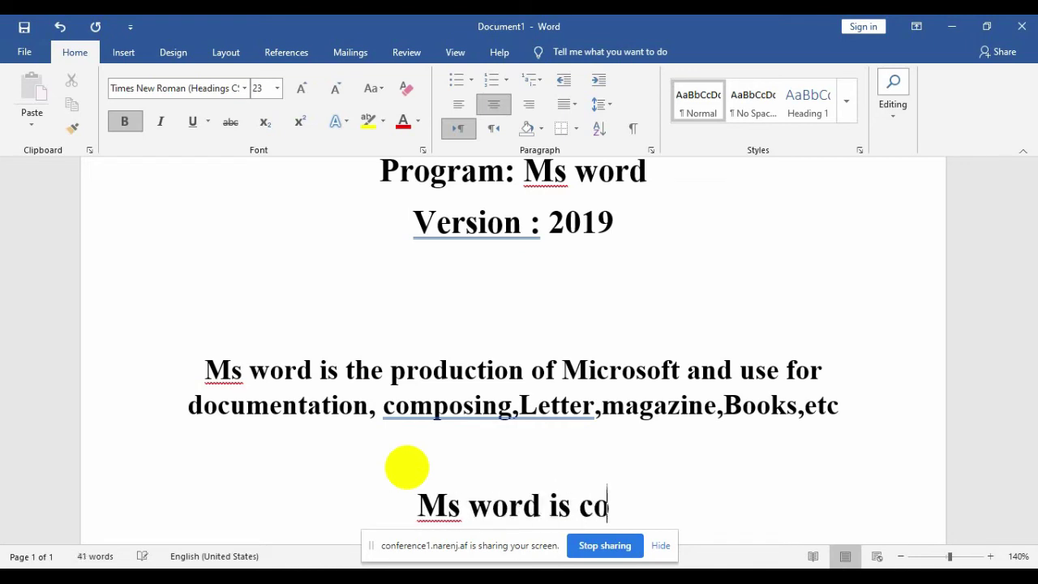
text(nss)
key(BackSpace)
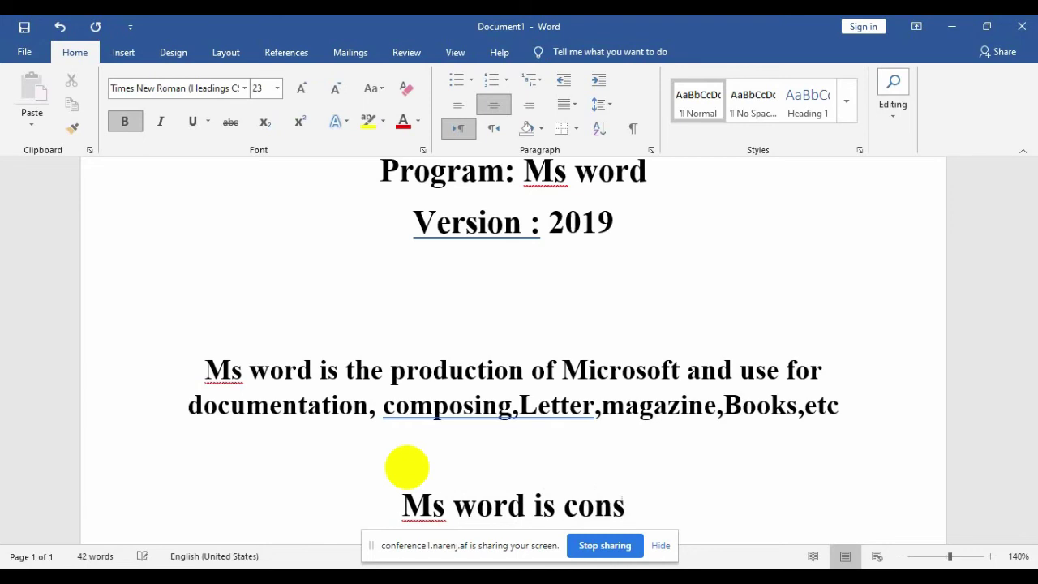
text(ist )
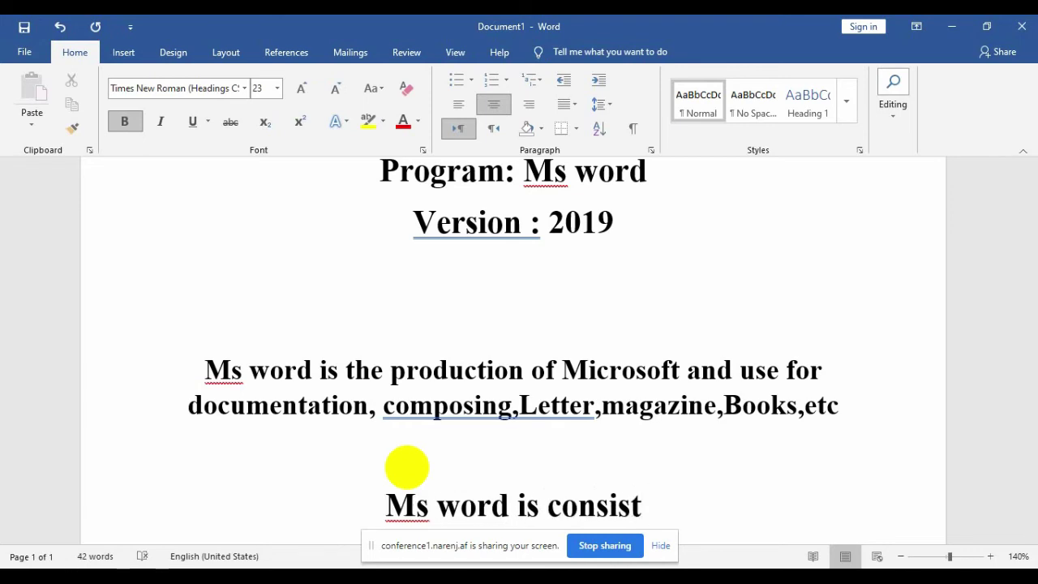
text(of :)
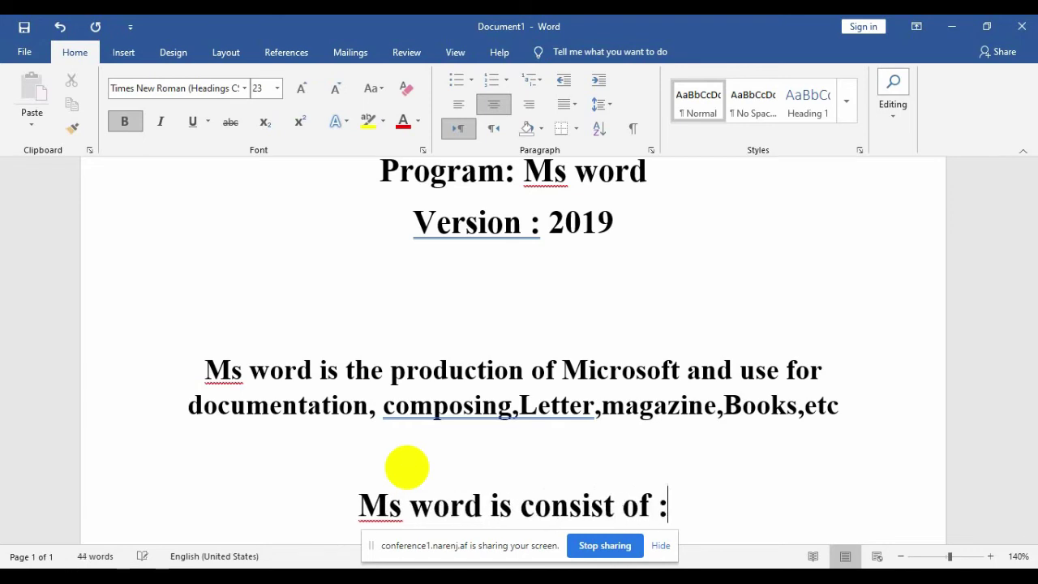
- Add empty lines below "Ms word is consist of :" and start a numbered list on the line directly beneath it
key(Return)
key(Return)
key(Return)
key(Return)
key(Return)
key(Return)
key(Return)
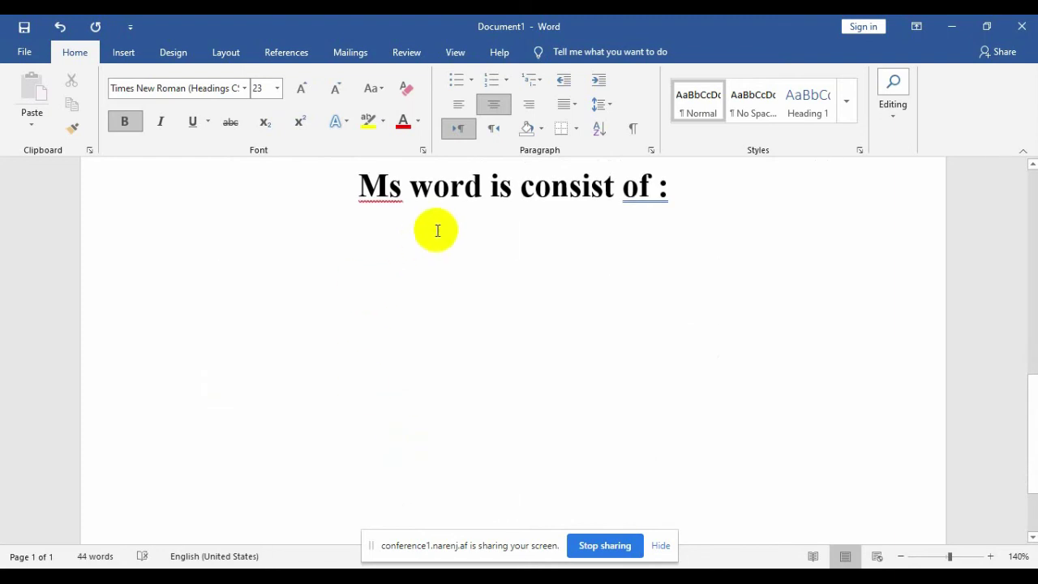
click(437, 231)
click(490, 81)
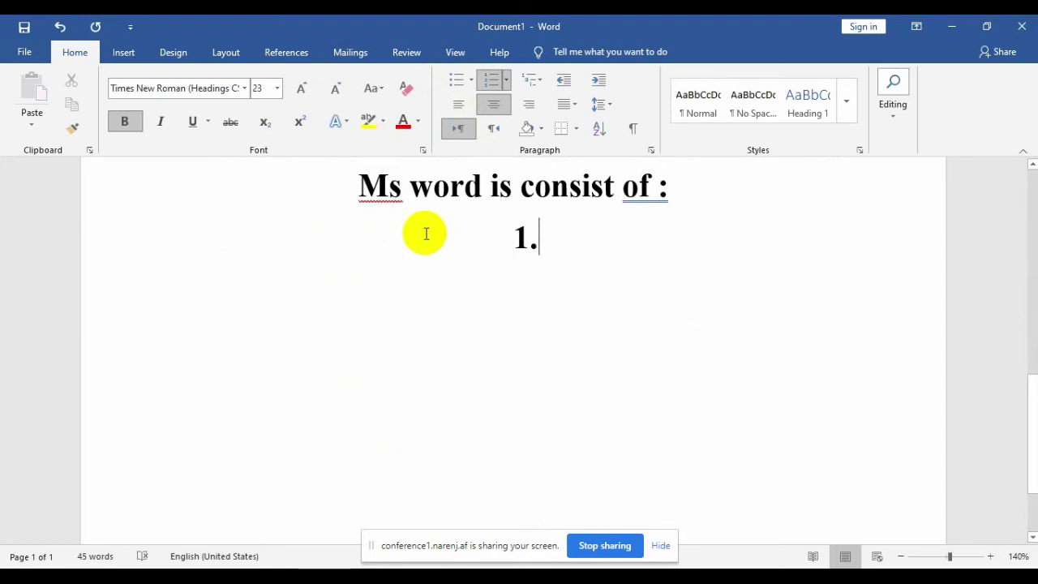
- Enter "Title bar" and "Quick access toolbar" as the first two numbered items and open a third one
text(tit)
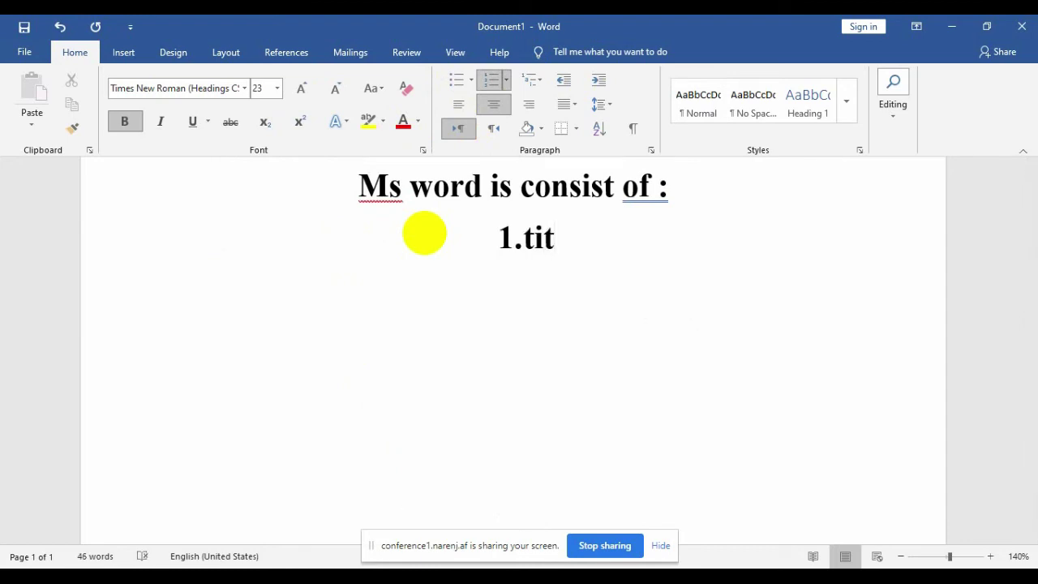
text(le ar)
key(BackSpace)
key(BackSpace)
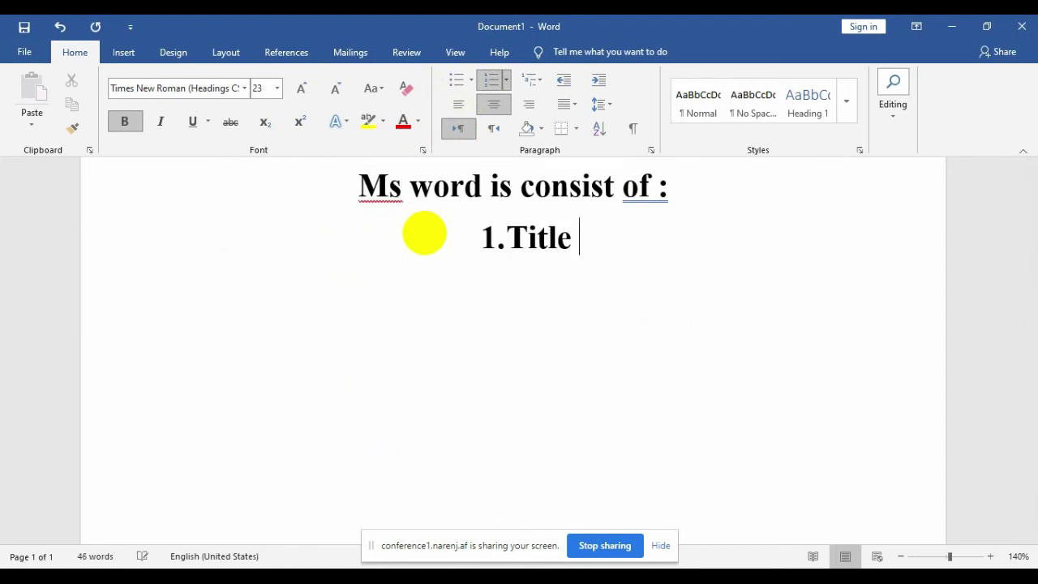
text(bar)
key(Return)
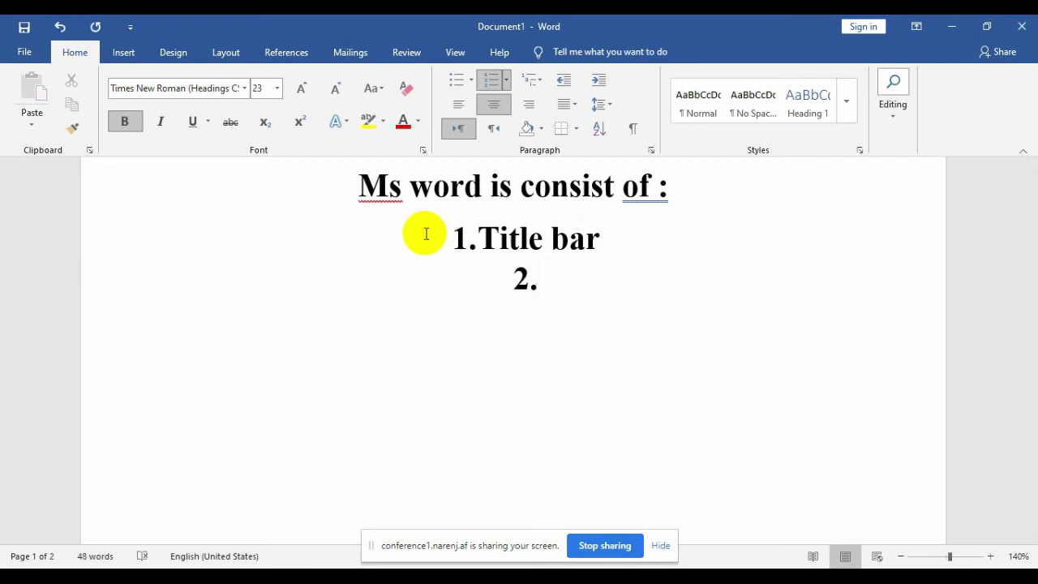
text(quick a)
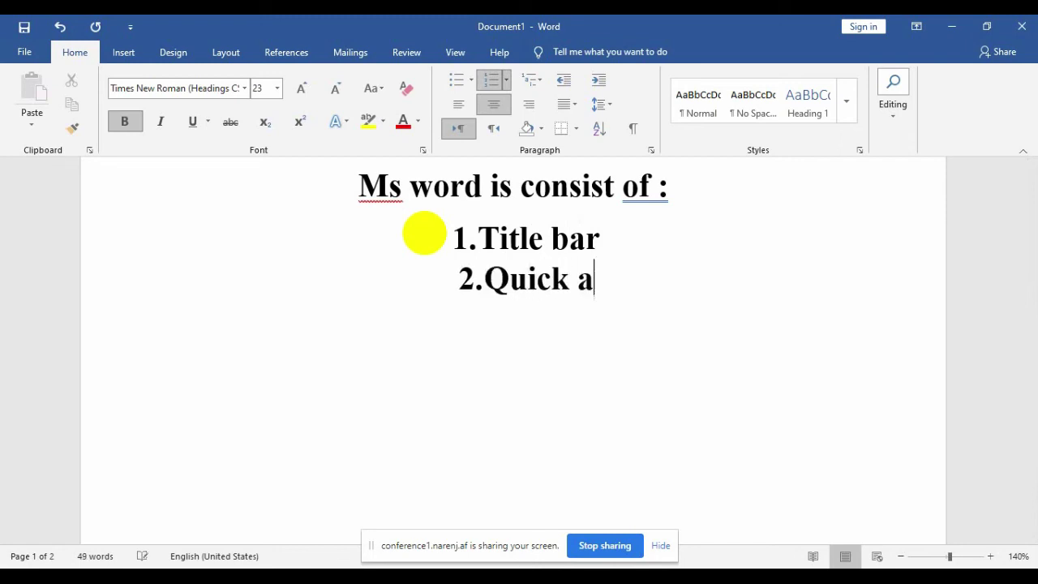
text(ccess )
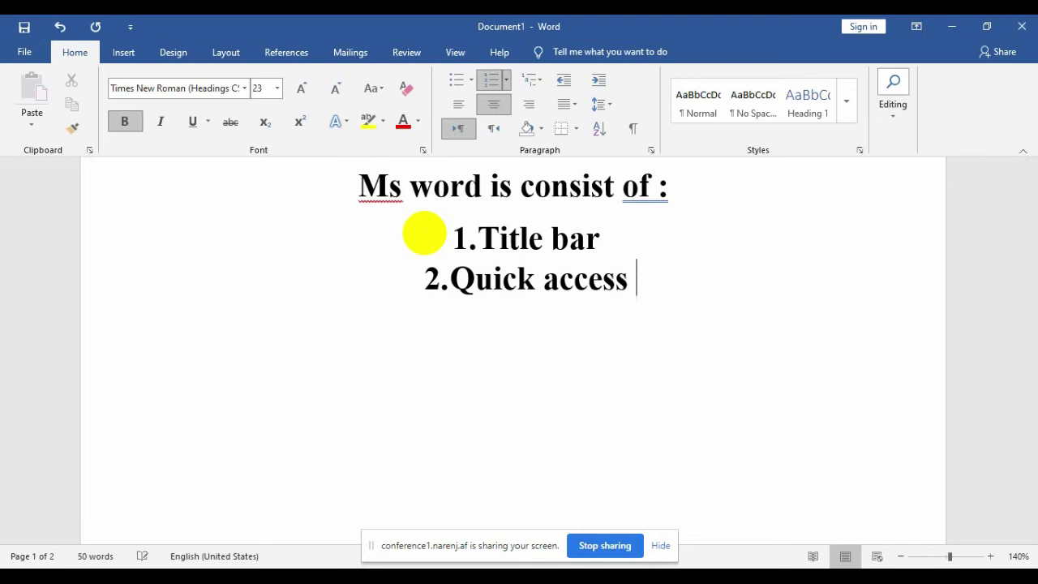
text(toolbar)
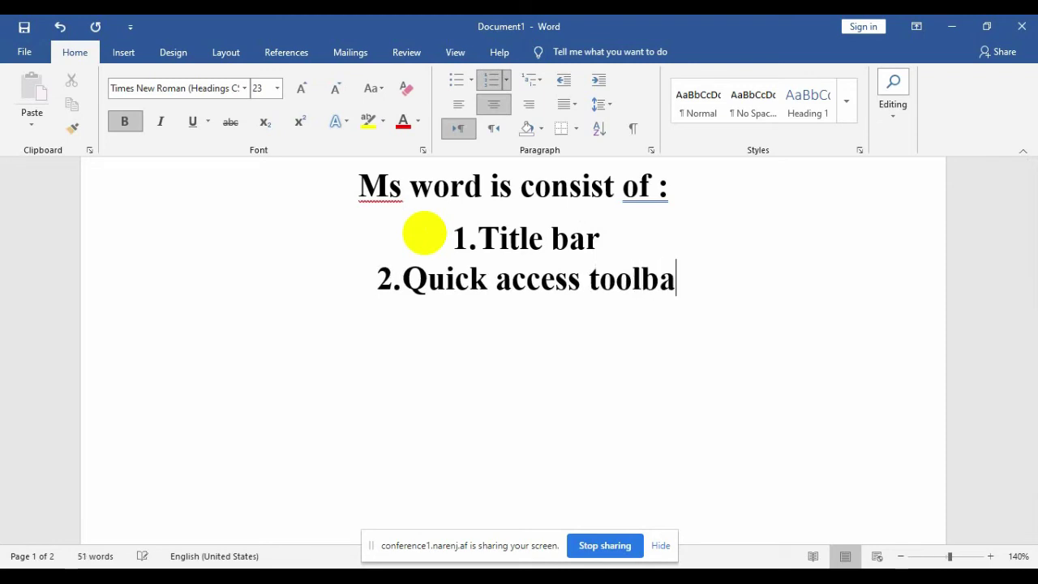
key(Return)
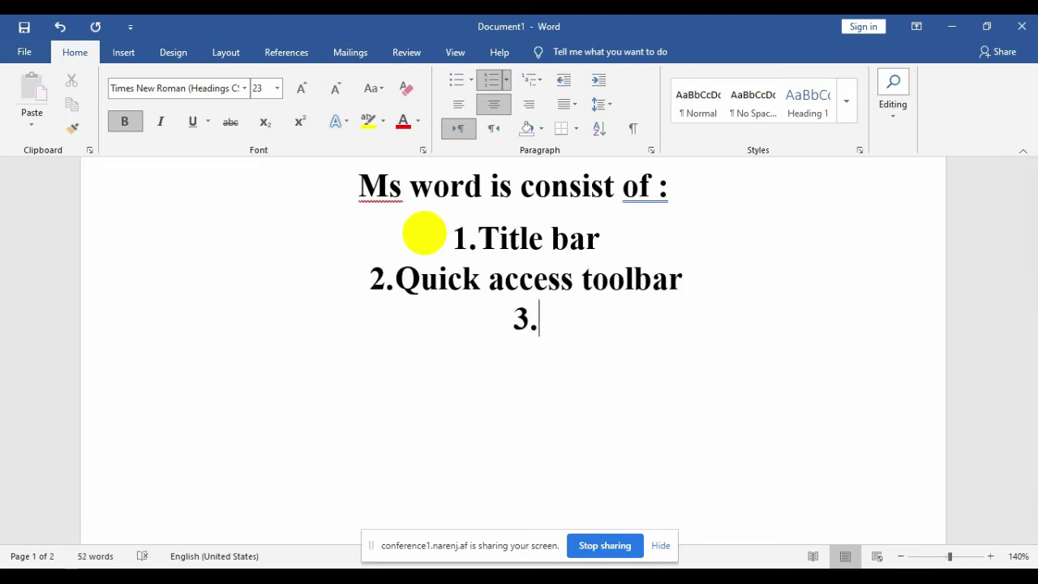
- Left-align all three lines of the numbered list, including the empty third item
click(570, 353)
drag(459, 243, 405, 234)
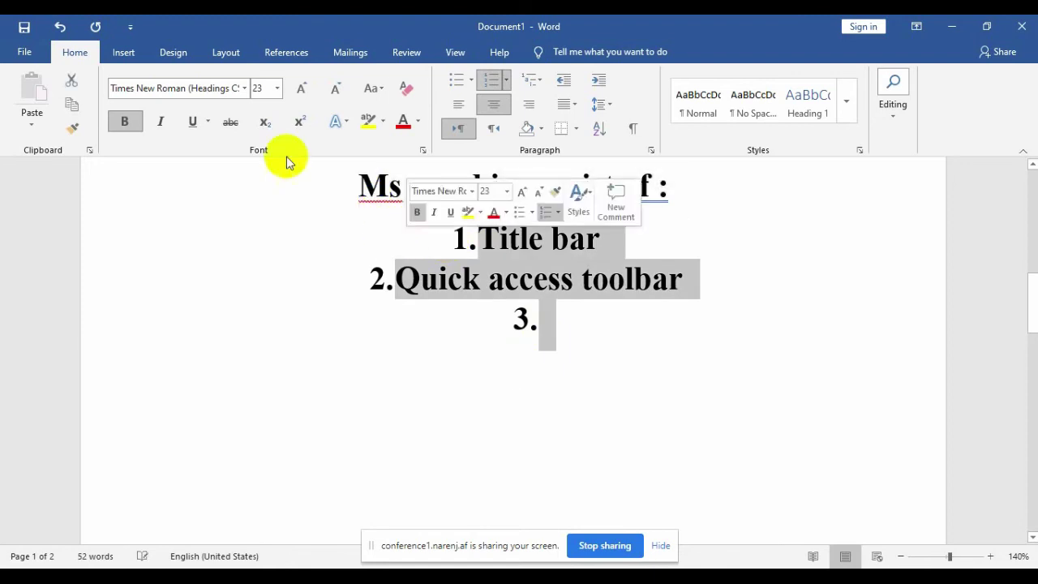
click(469, 109)
click(302, 340)
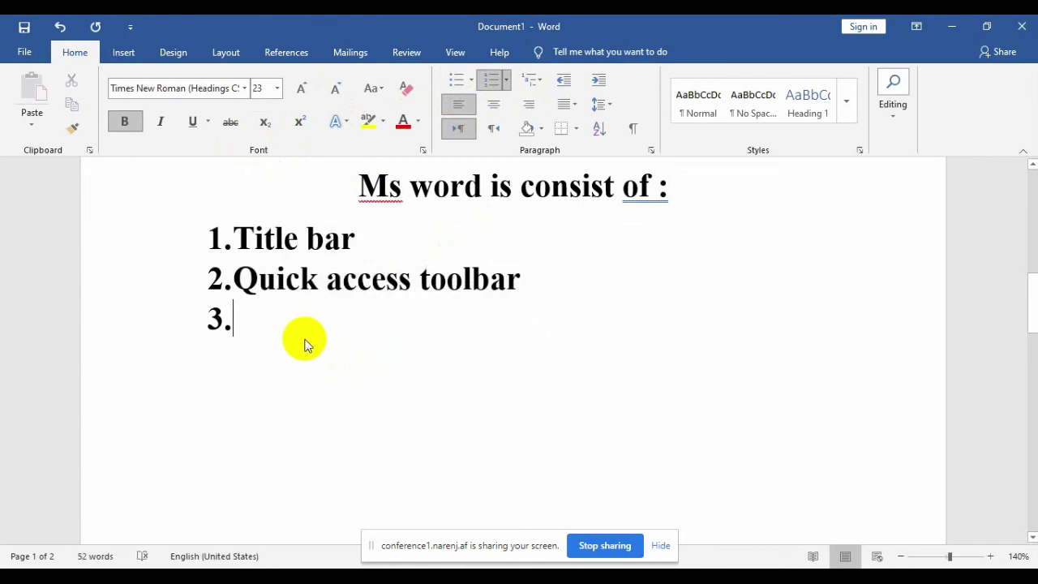
- Enter "Caption button/control button" as the third list item and open a fourth one
text(captio)
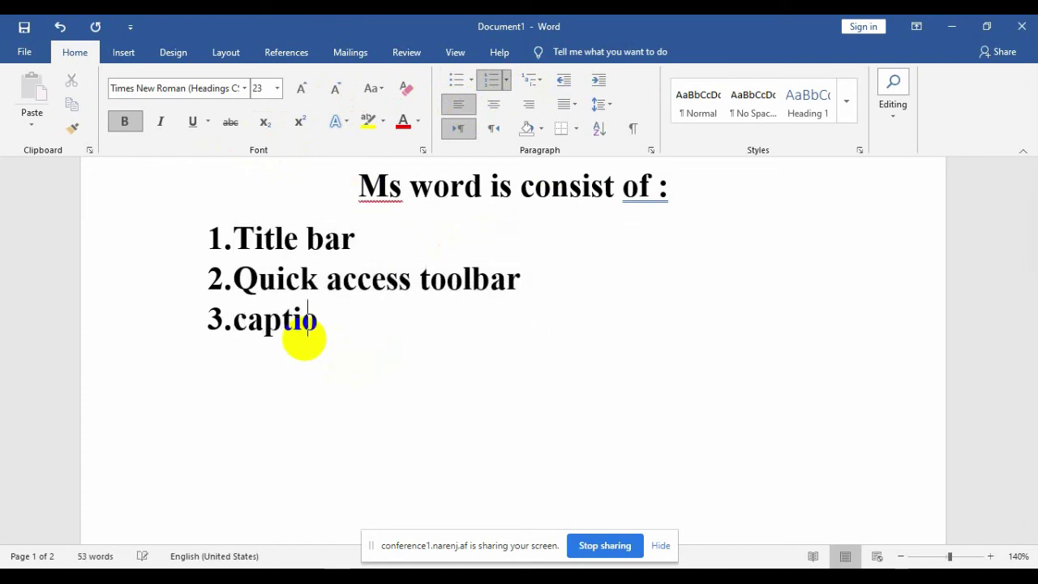
text(n button)
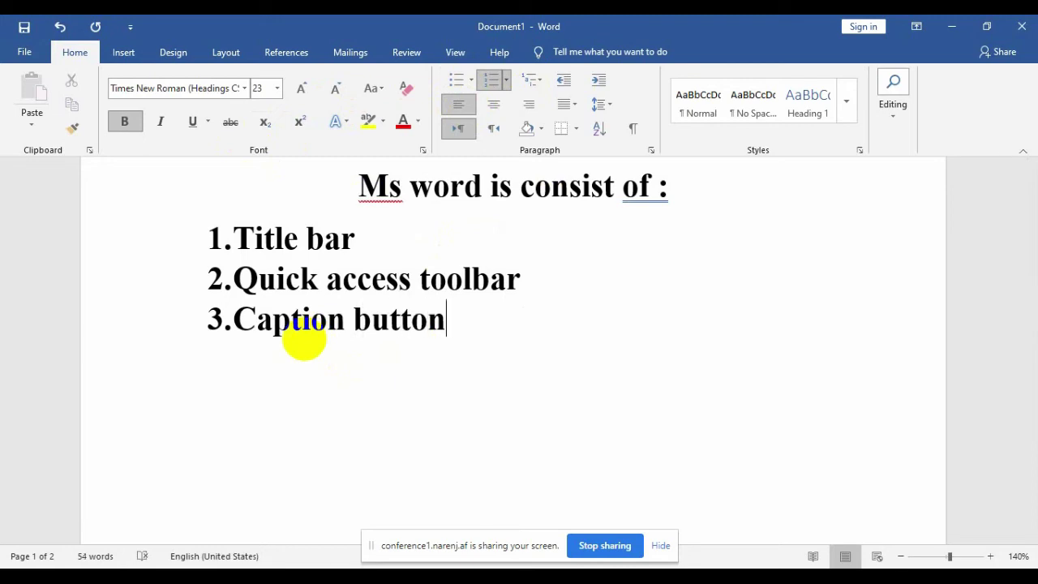
text(/con)
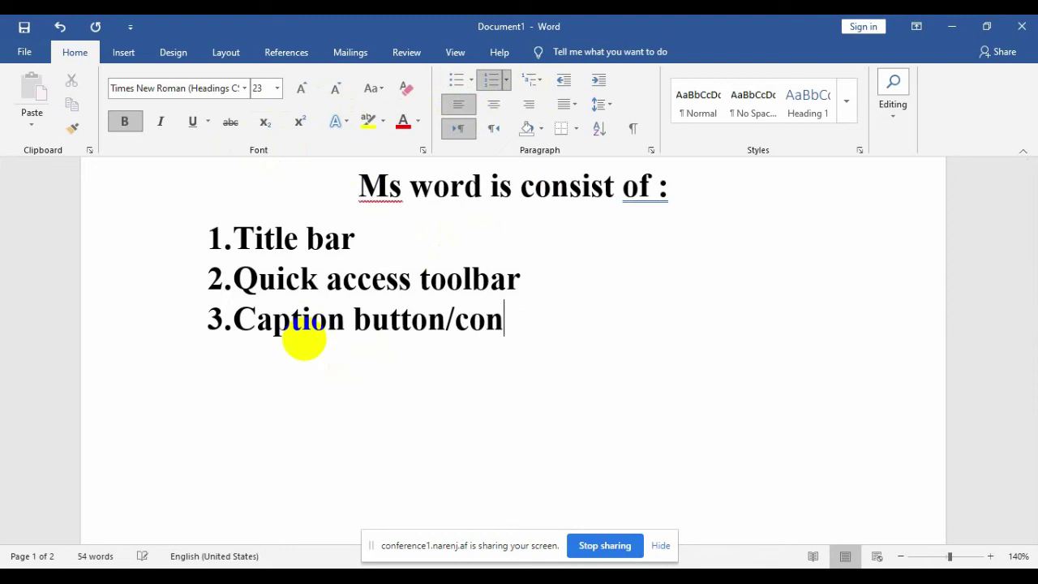
text(troll)
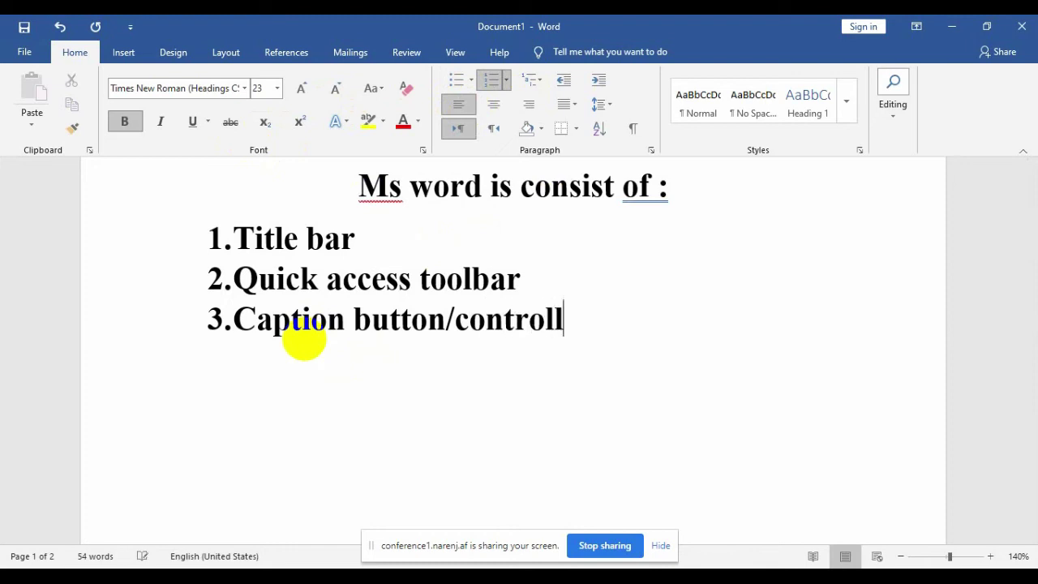
key(BackSpace)
text(button)
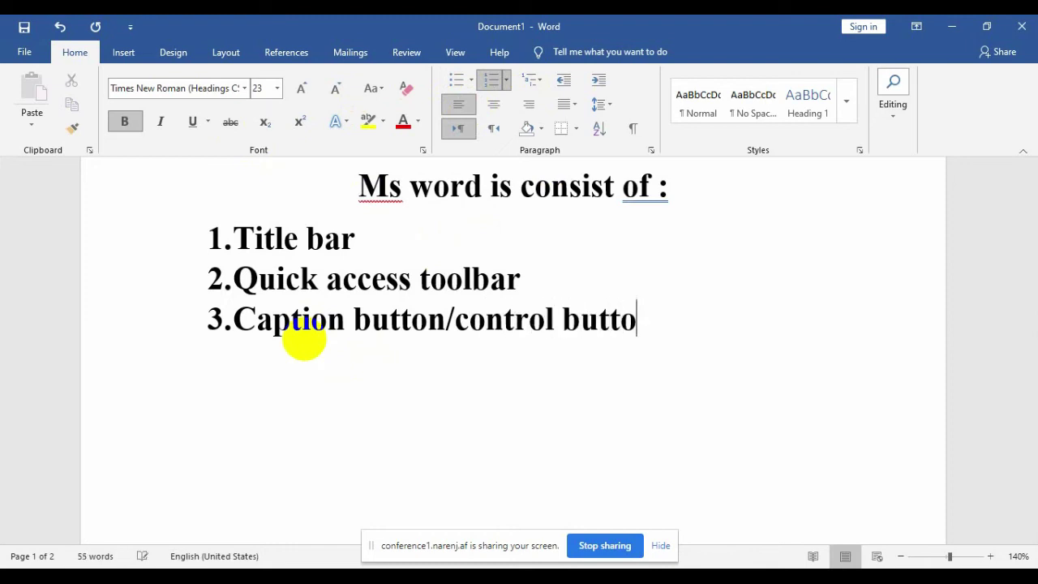
key(Return)
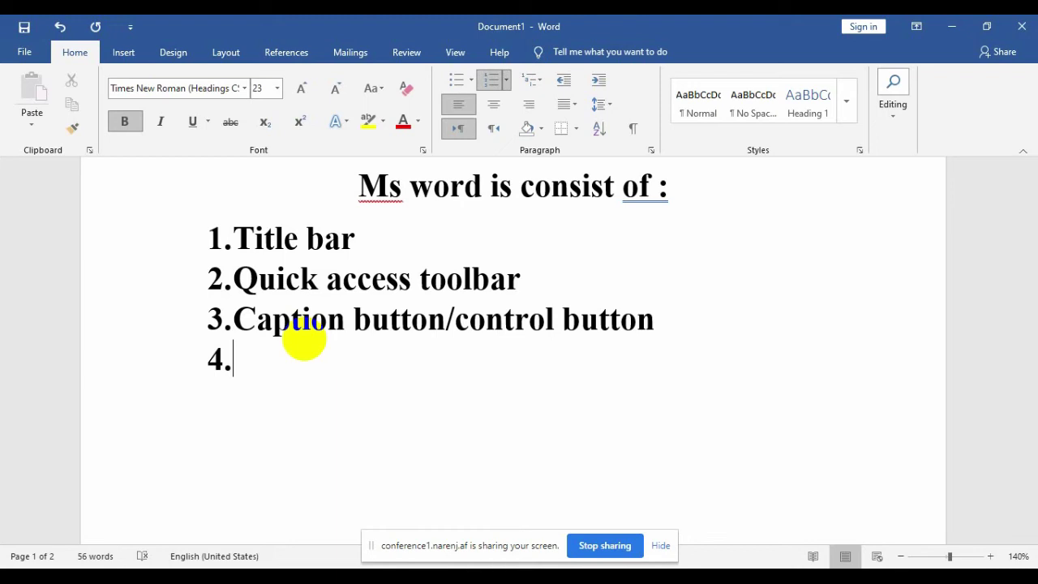
- Enter "Tab menu" as the fourth list item and "Ribbon" as the fifth
text(tabme)
key(BackSpace)
key(BackSpace)
text(mne)
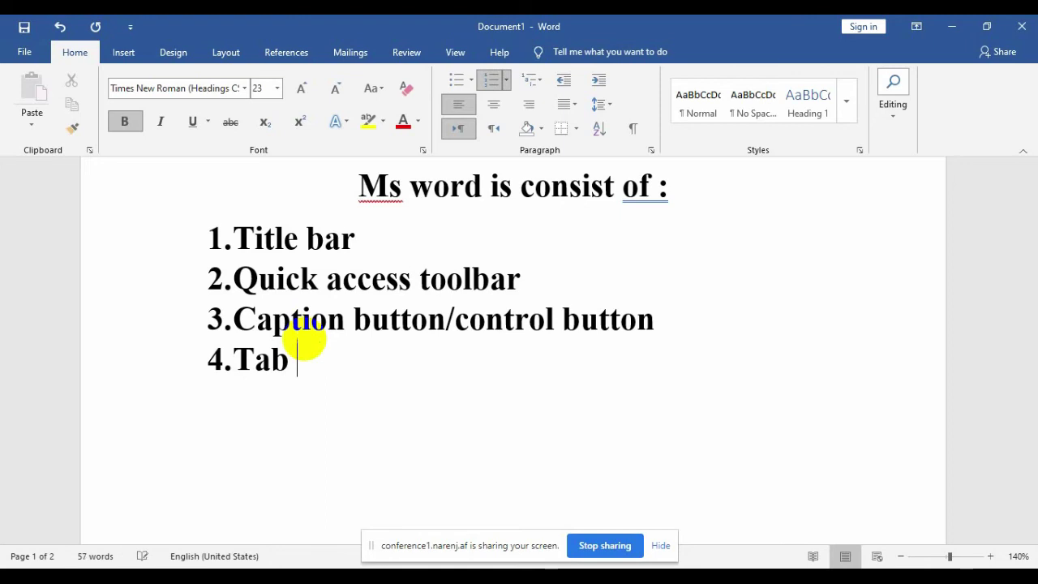
key(BackSpace)
key(BackSpace)
text(en)
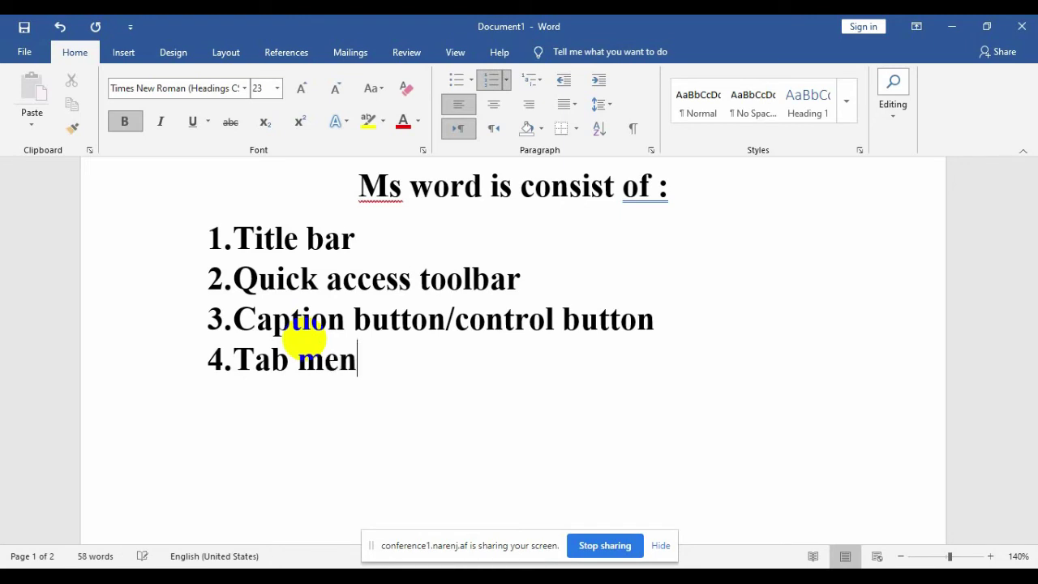
text(u)
key(Return)
text(ribbon)
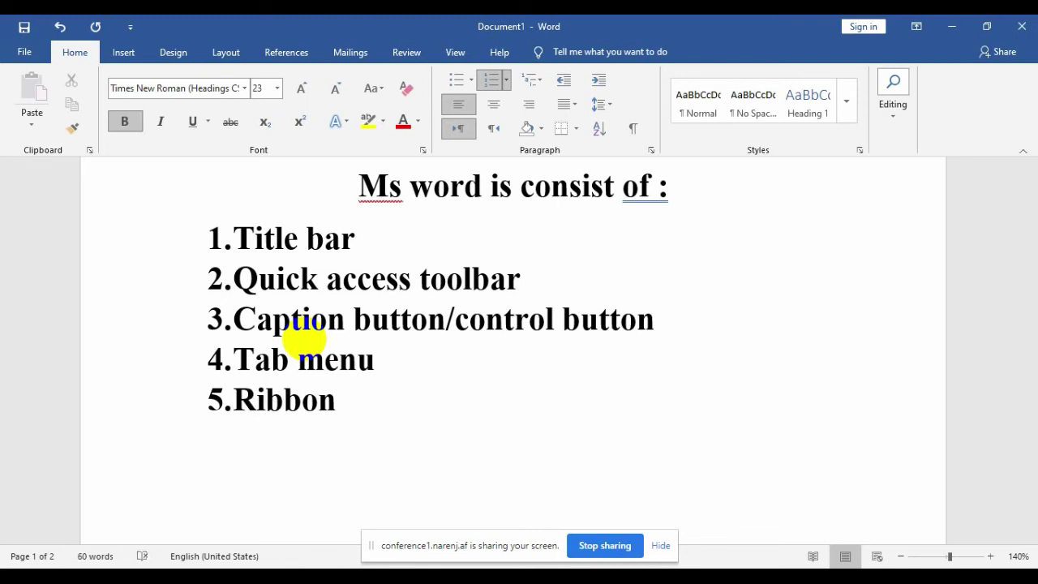
- Add "Ruler" and "Scrollbar" as the sixth and seventh list items and open an eighth one
key(Return)
text(ruler)
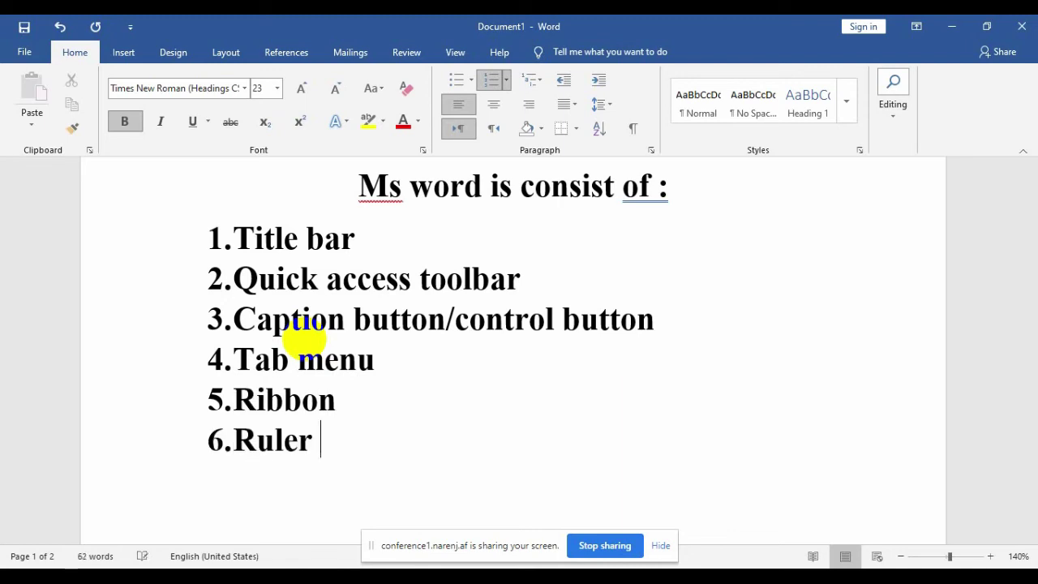
key(Return)
text(scr)
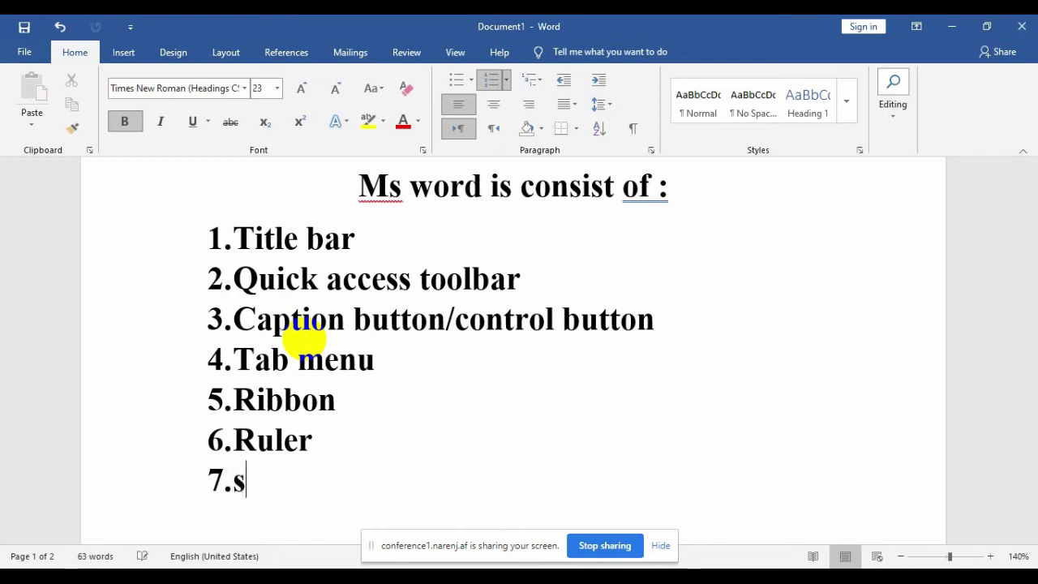
text(oll)
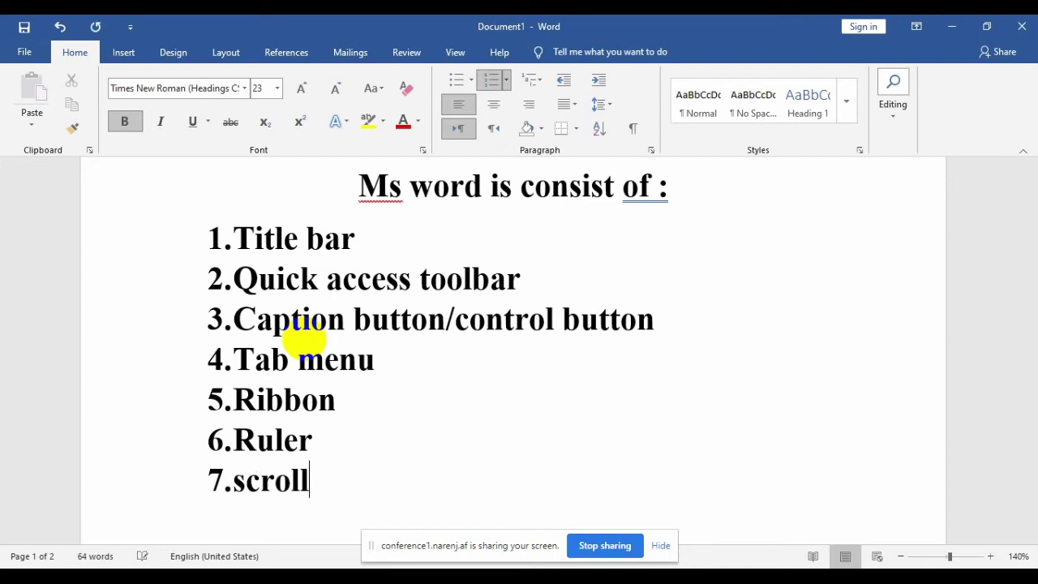
text(bar)
key(Return)
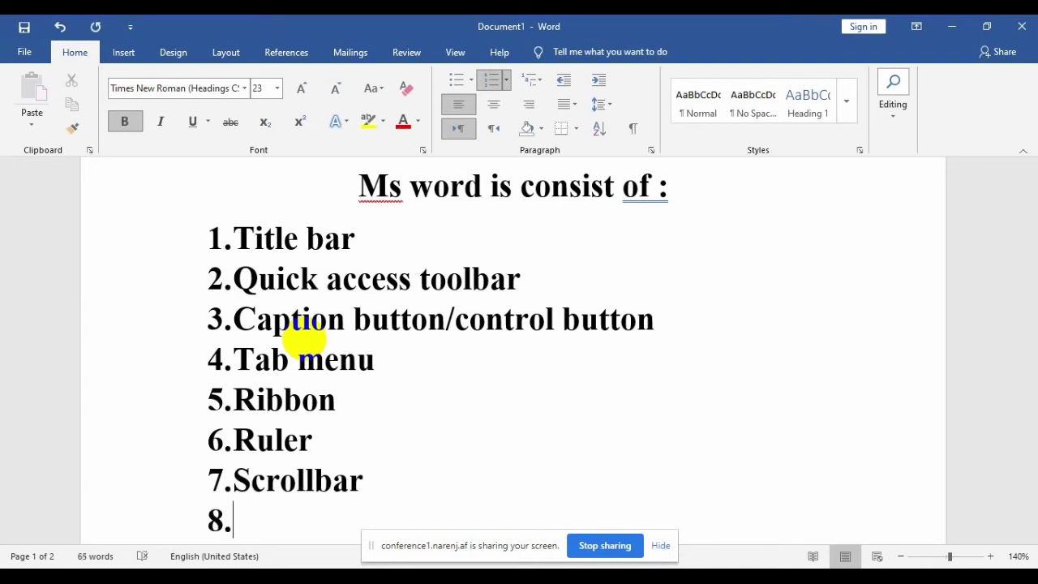
- Enter "Document" as the eighth list item and open a ninth one
text(docum)
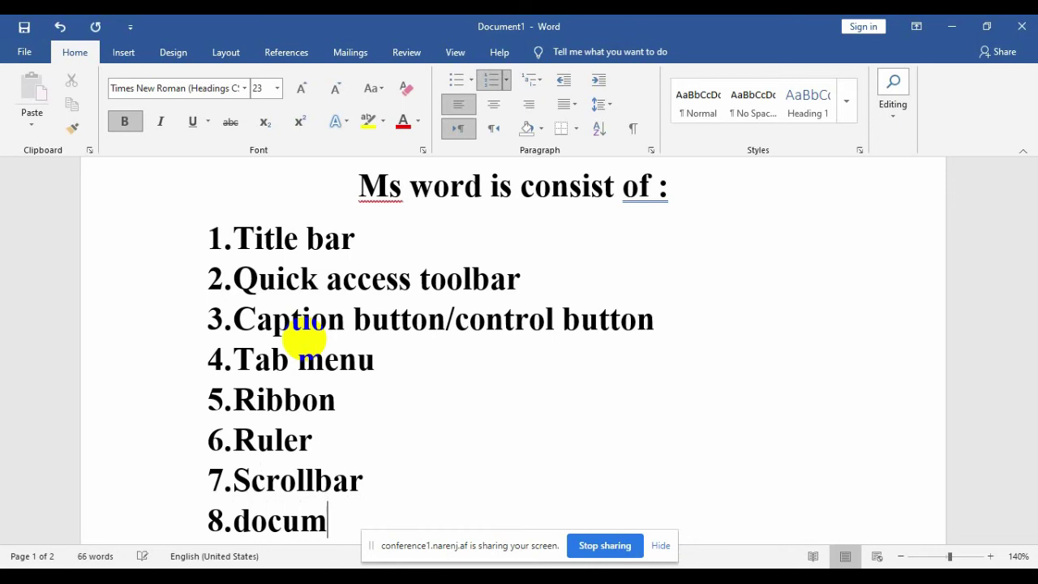
text(ent)
key(Return)
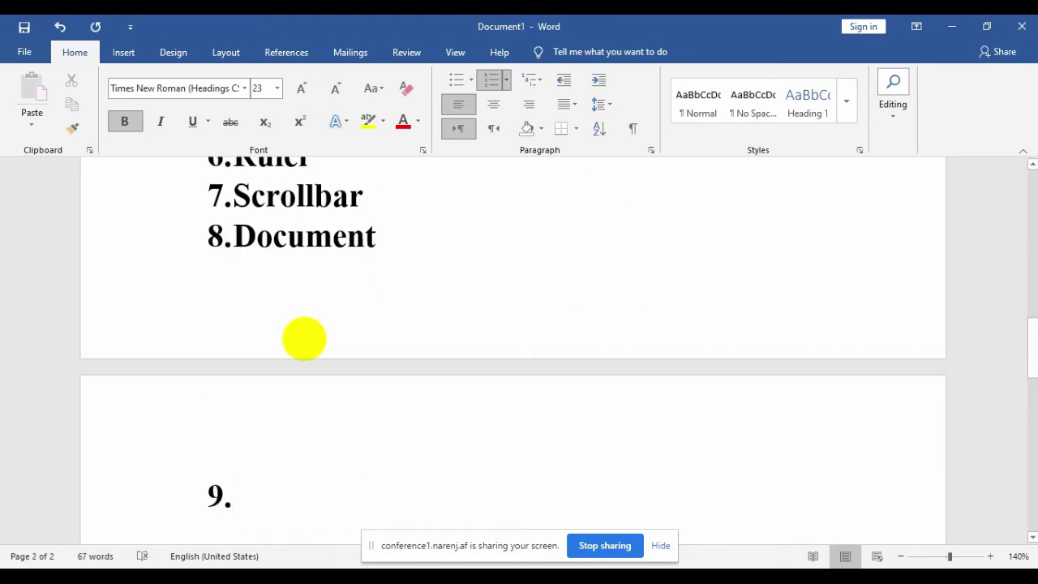
- Enter "Status bar" as the ninth list item
text(st)
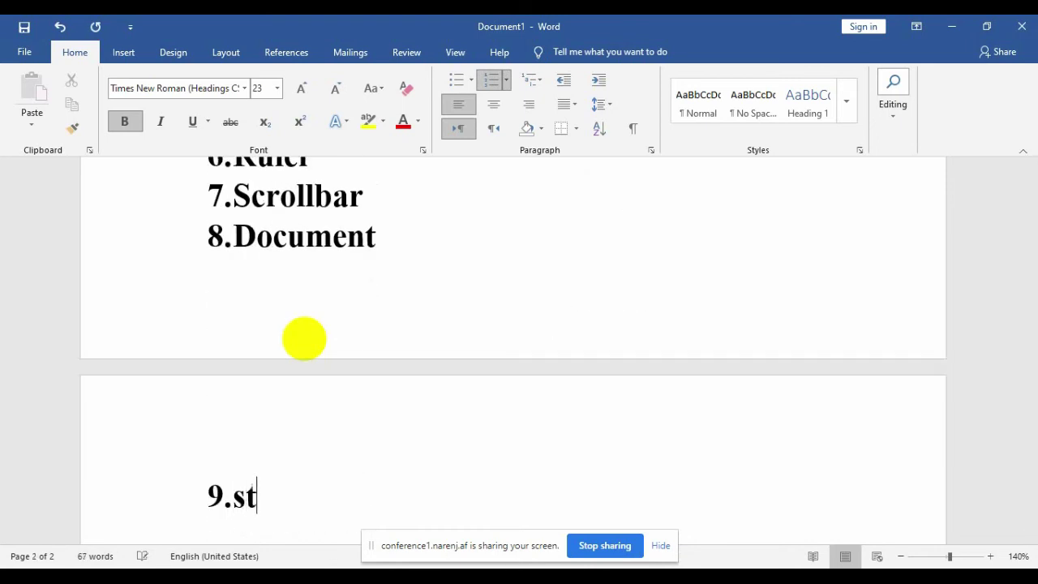
text(atus nar)
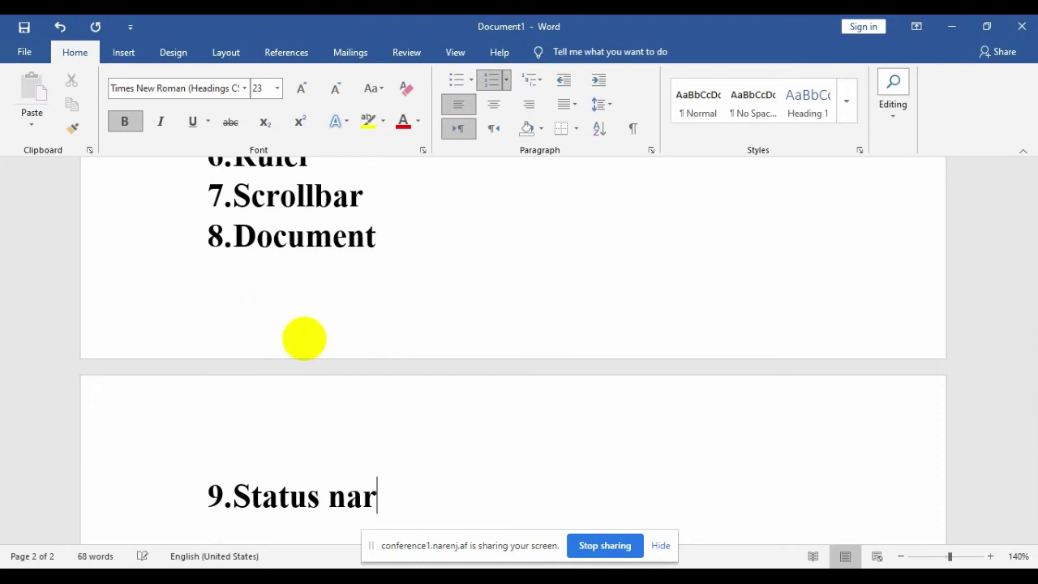
key(BackSpace)
key(BackSpace)
key(BackSpace)
text(bar)
- Reduce the font size of the entire document's text, bringing the numbered list to 20 pt
key(ctrl+a)
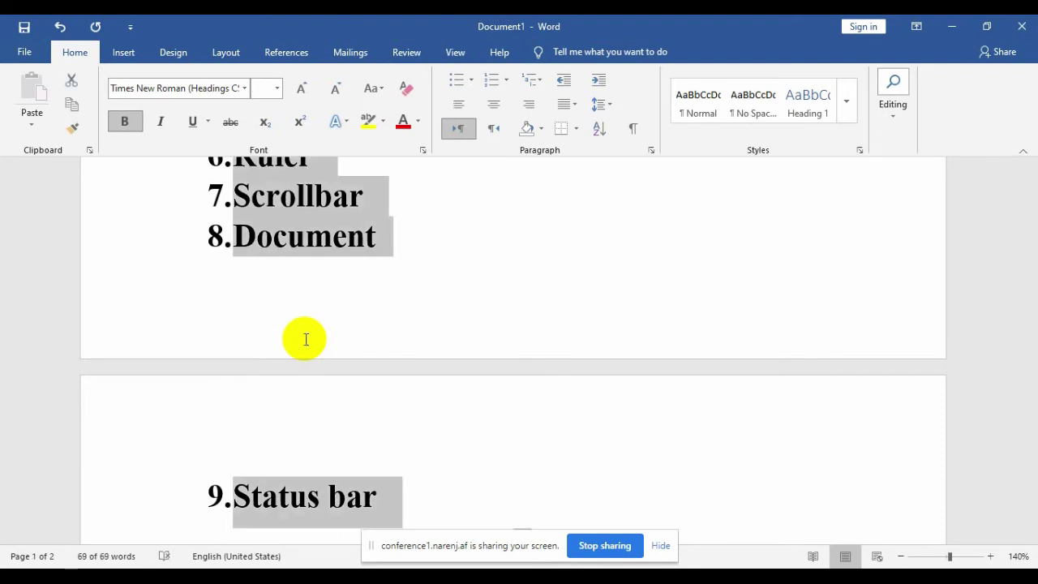
scroll(306, 339, down, 5)
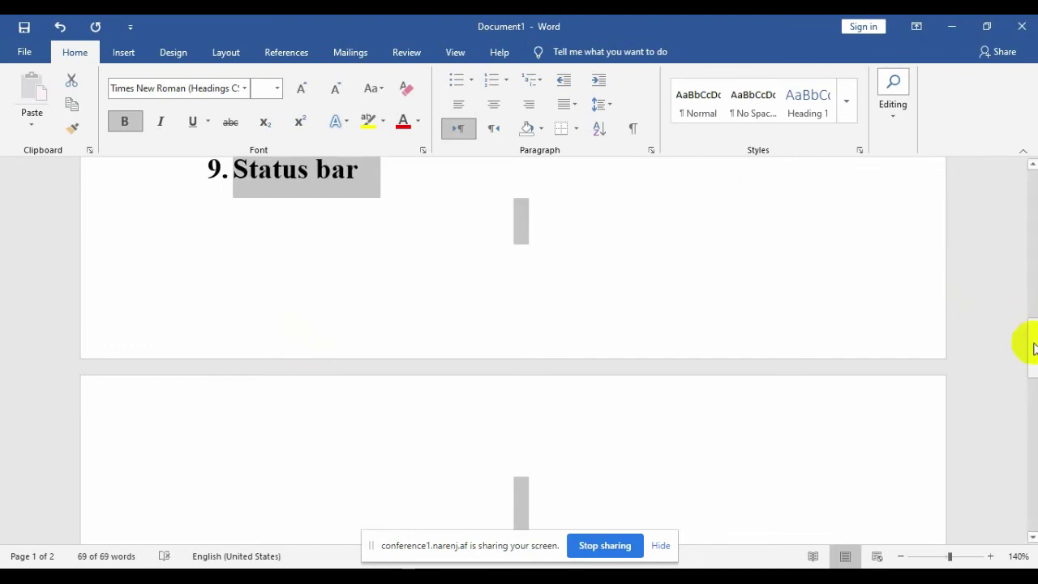
drag(1032, 347, 1034, 298)
click(741, 316)
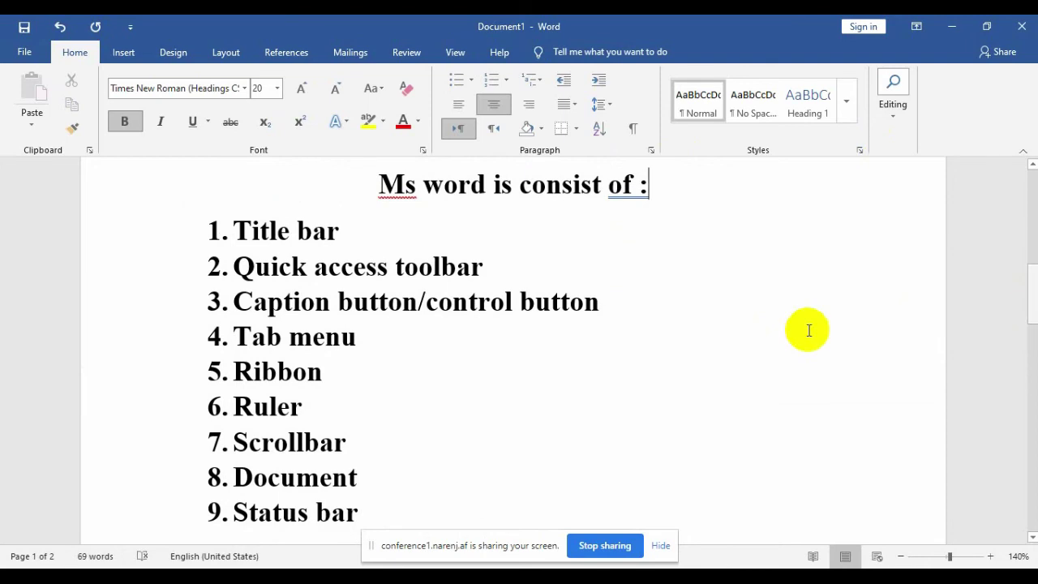
- Examine the window's title bar, quick access toolbar and caption buttons, highlighting the "Quick access toolbar" and "Caption button/control button" list items
click(707, 355)
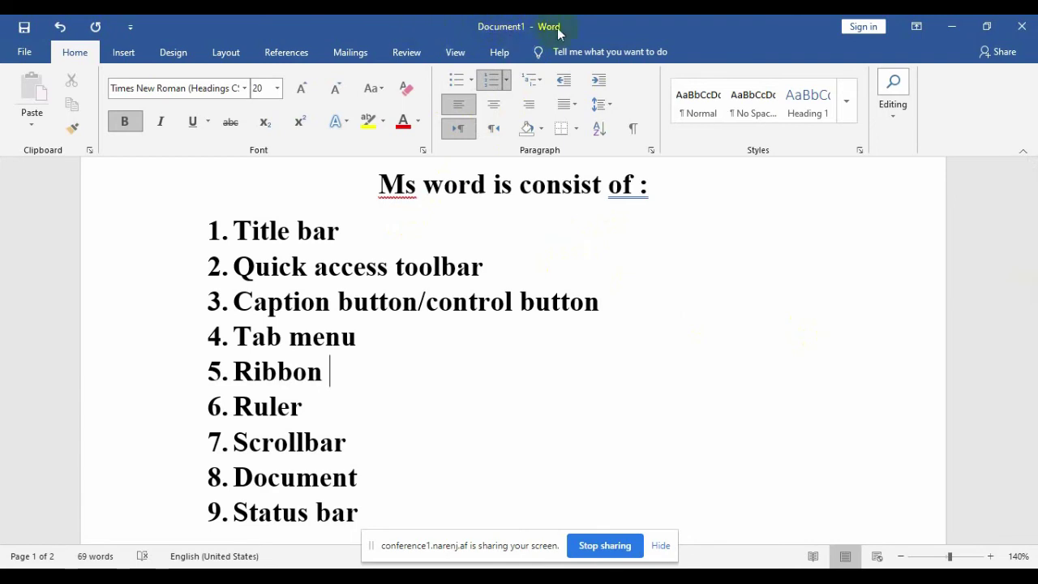
drag(381, 268, 399, 274)
triple_click(399, 276)
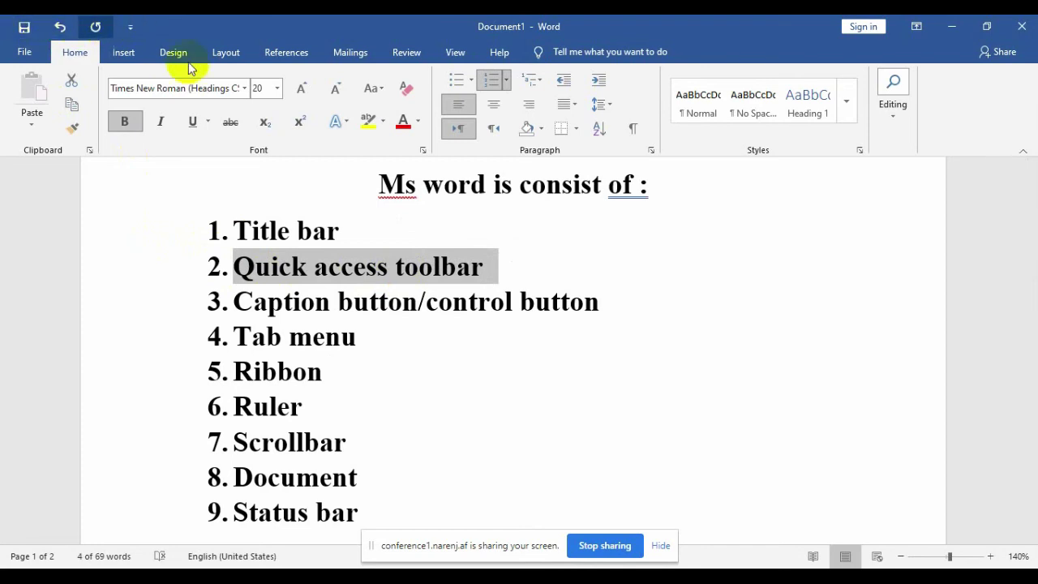
triple_click(387, 303)
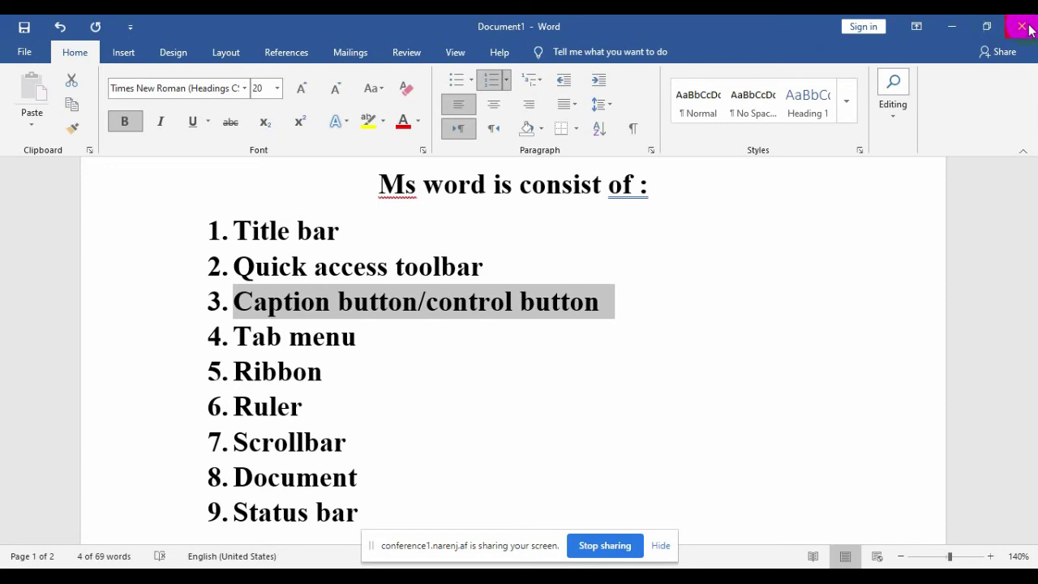
click(424, 246)
triple_click(313, 317)
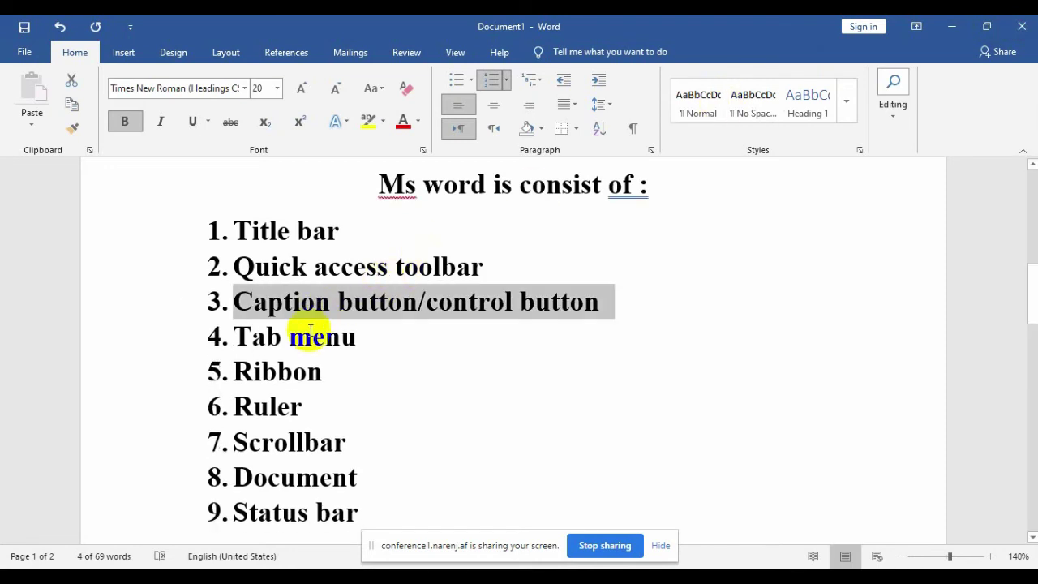
- Highlight the "Tab menu" and "Ribbon" list items and look through the Insert, Design, Layout, References and Home commands
triple_click(309, 335)
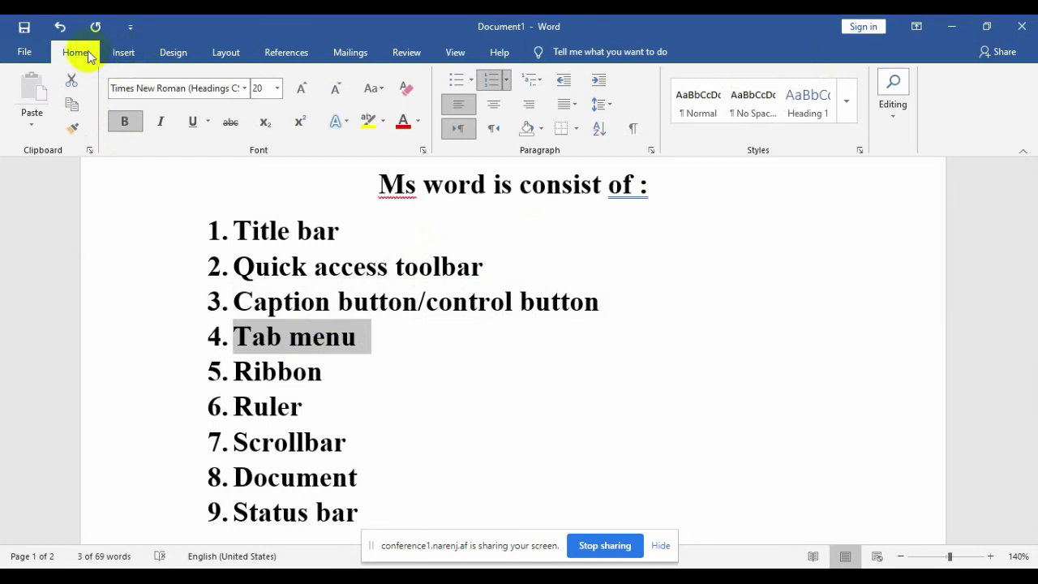
scroll(177, 60, down, 1)
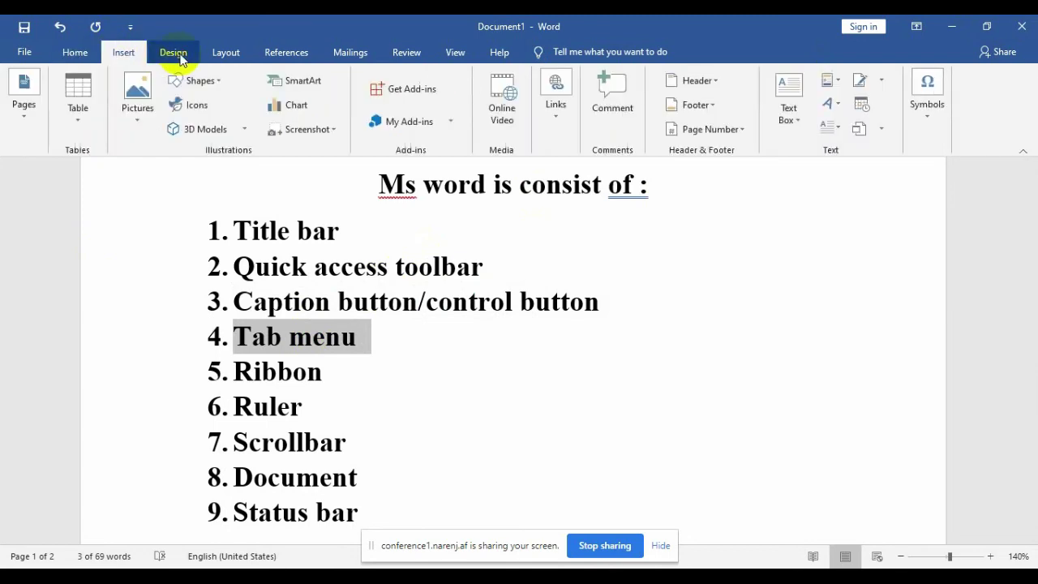
click(173, 59)
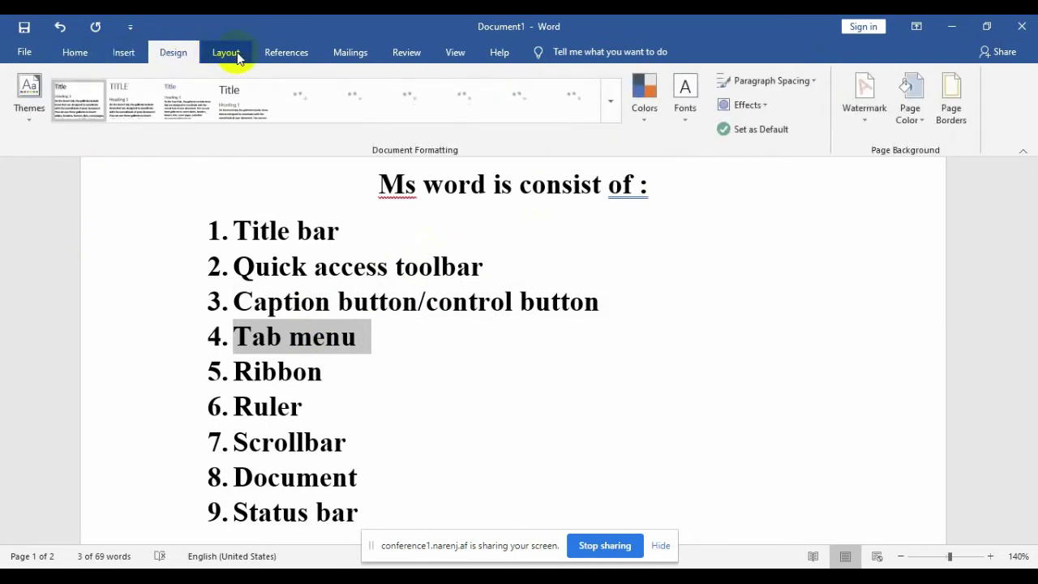
click(231, 54)
click(285, 55)
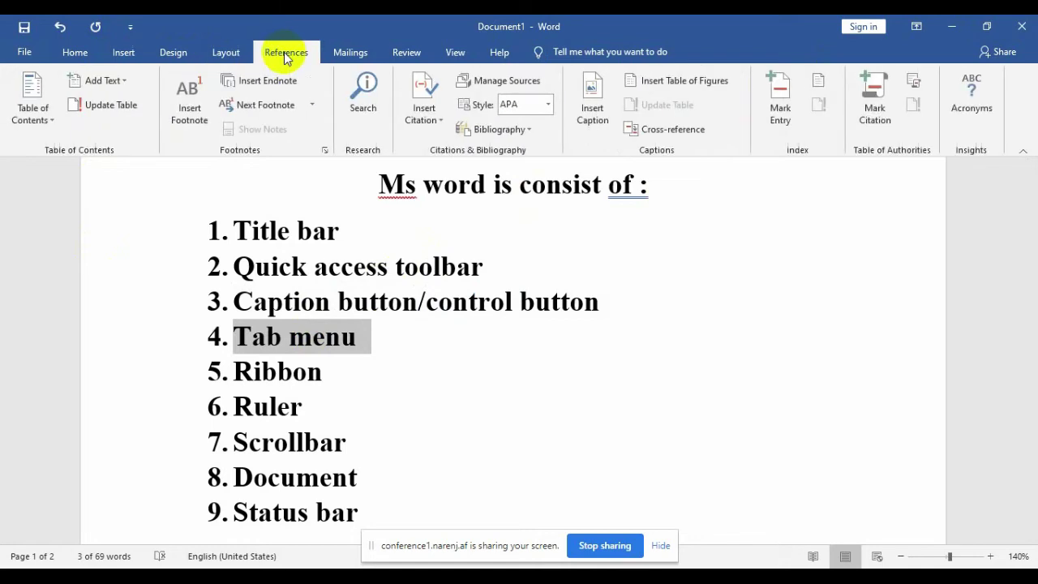
click(74, 52)
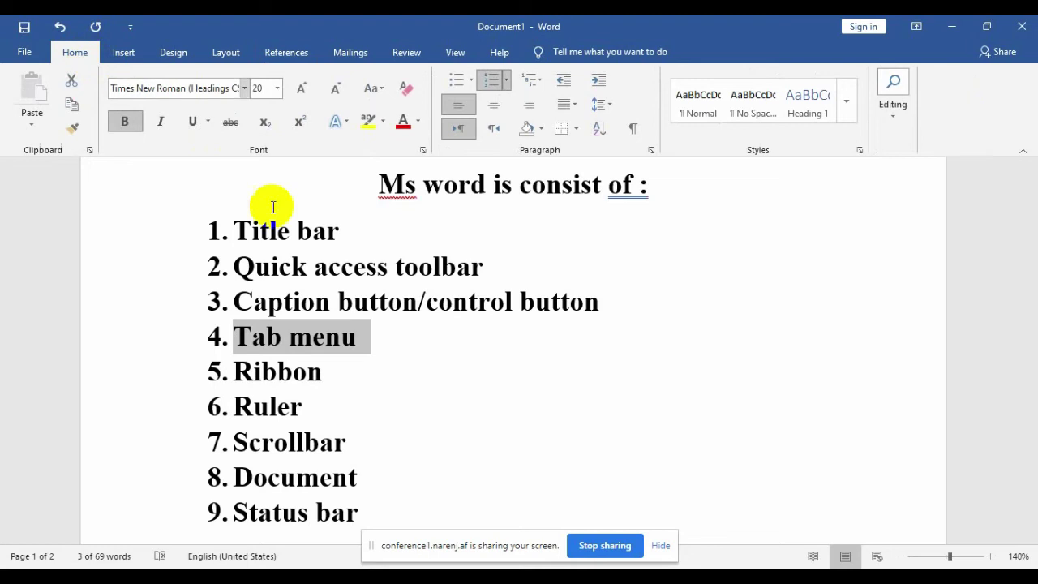
double_click(292, 366)
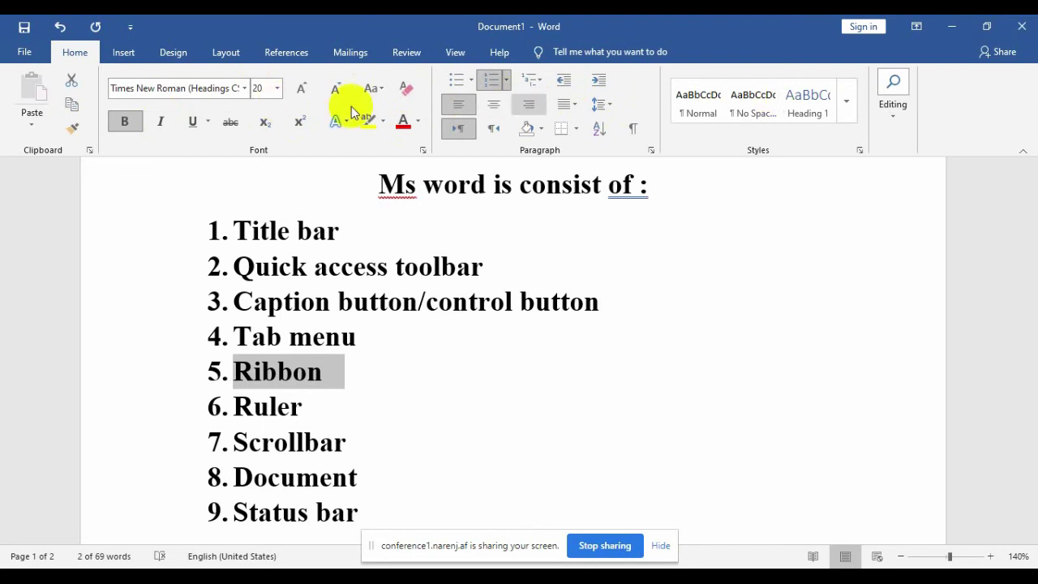
- Turn on the ruler display around the page and highlight the "Ruler" list item
click(291, 406)
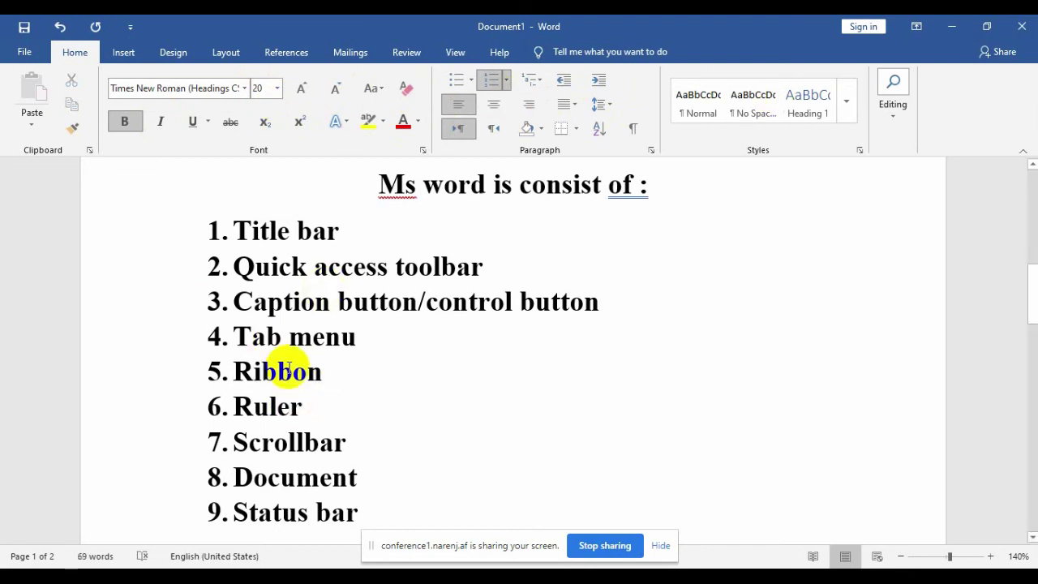
triple_click(272, 408)
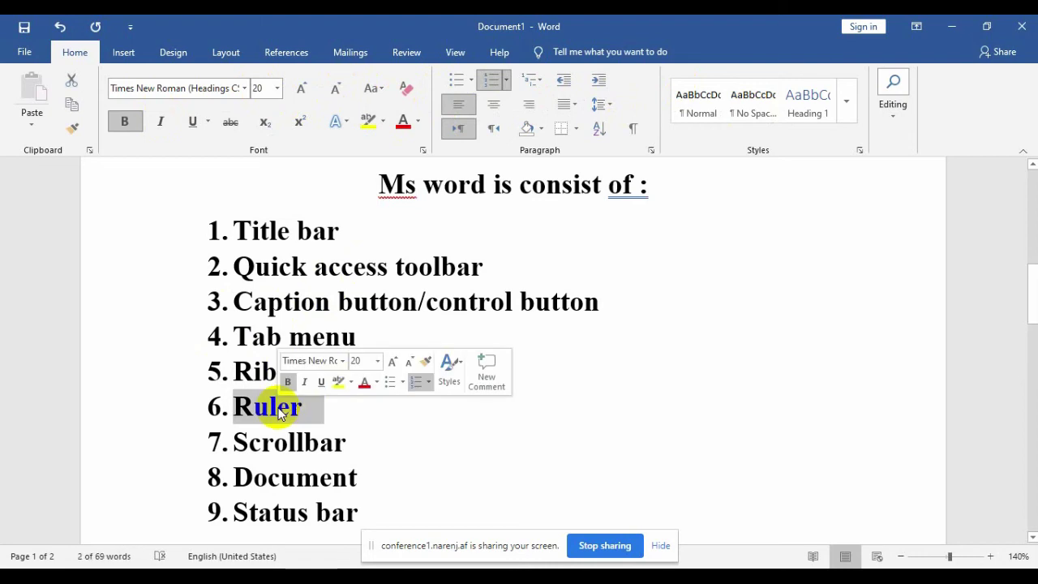
click(452, 54)
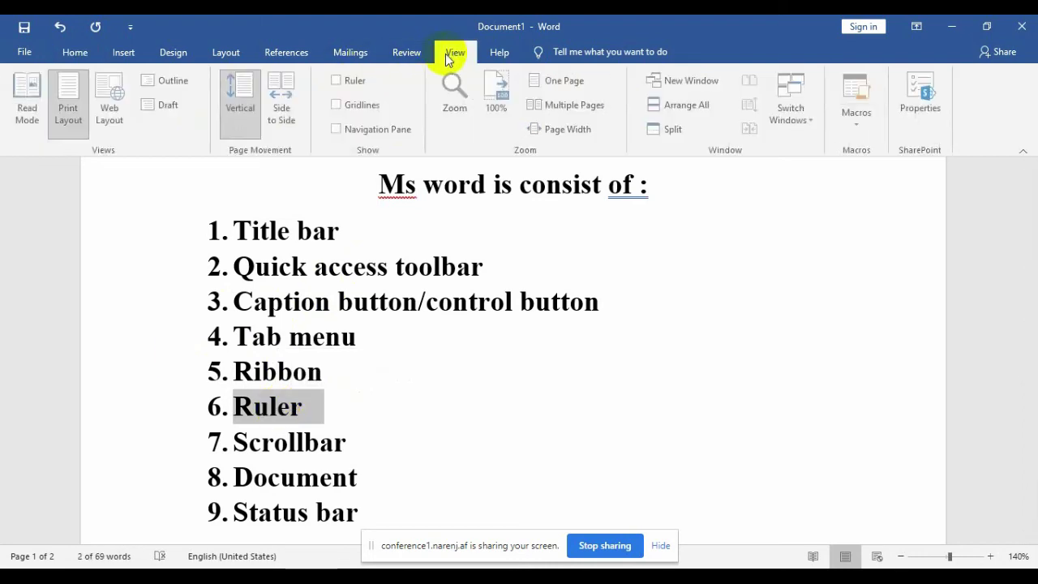
click(358, 82)
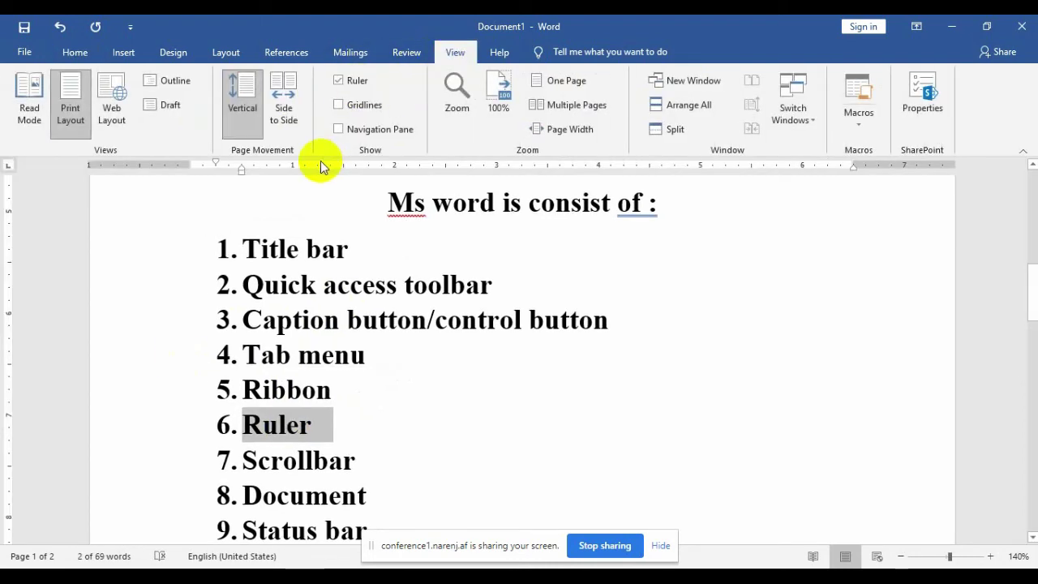
click(295, 425)
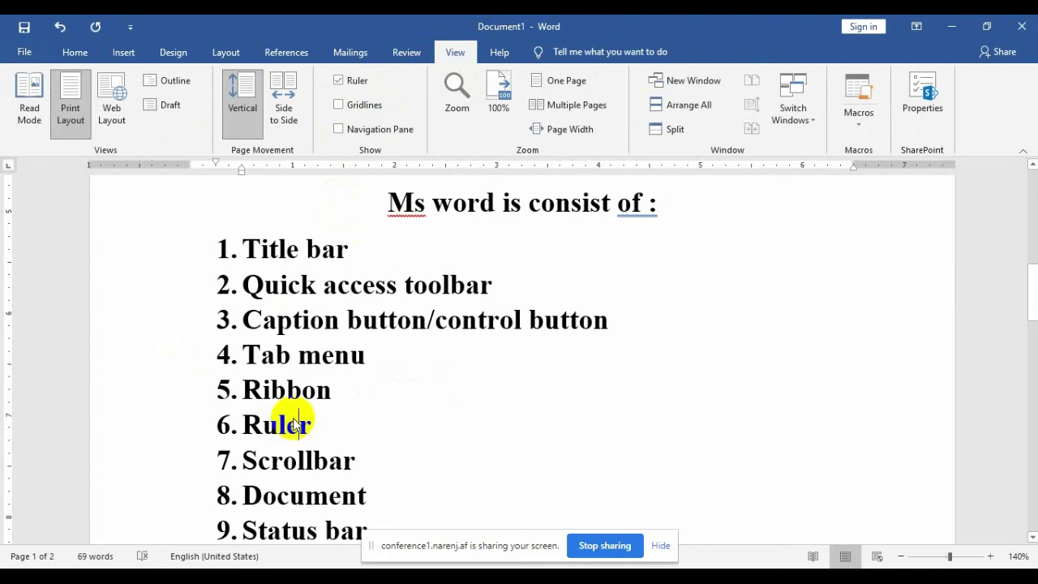
double_click(295, 425)
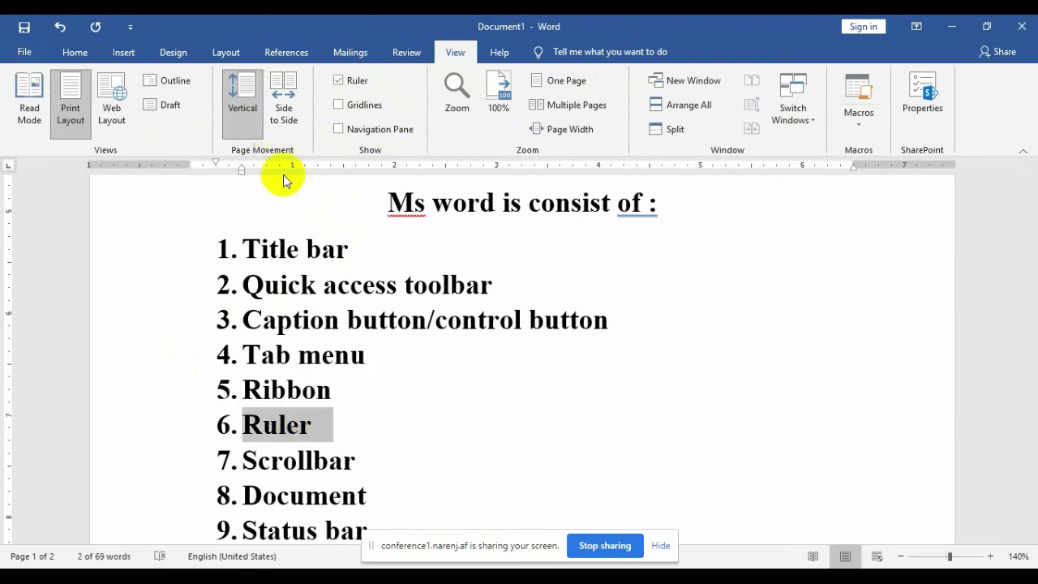
- Add an unnumbered line reading "Vertical ruler" beneath the "Ruler" list item
click(354, 434)
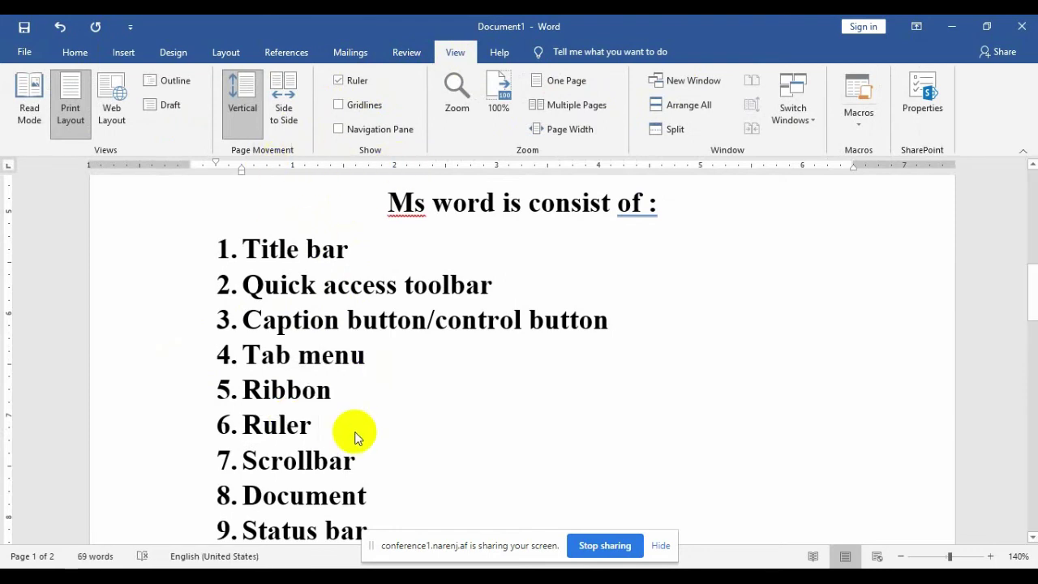
key(Return)
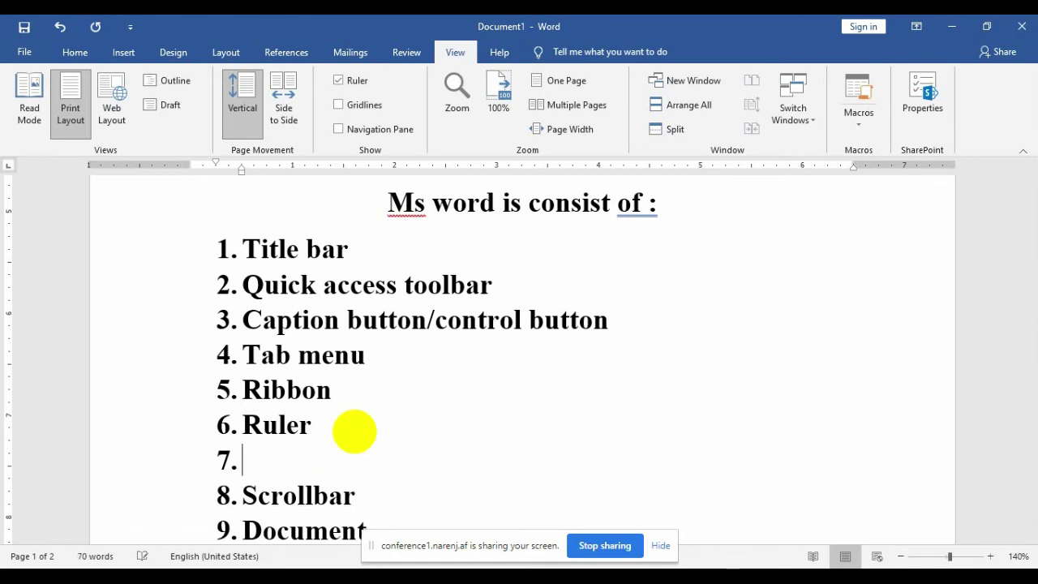
key(BackSpace)
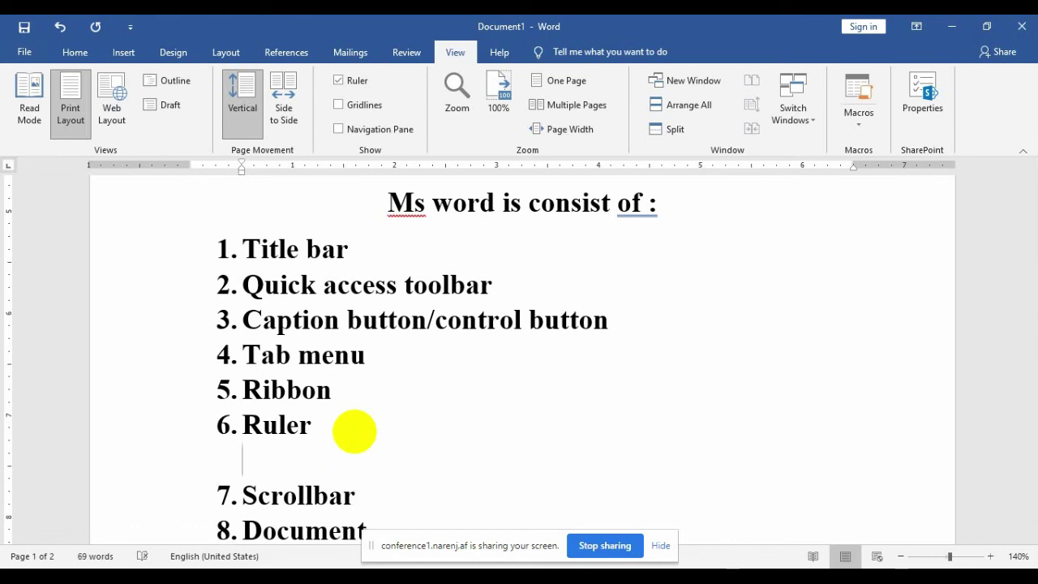
text(vertical)
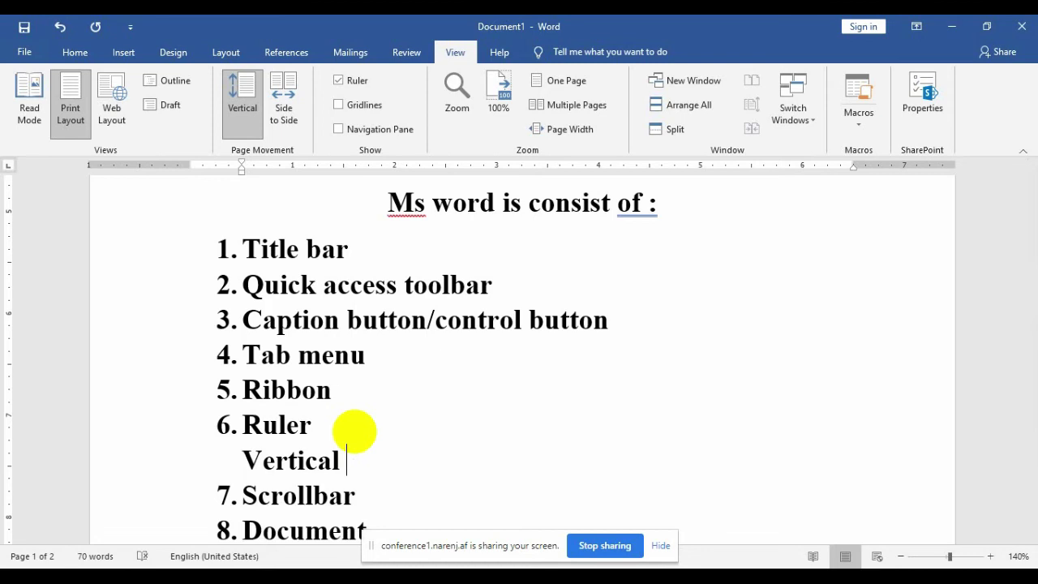
text( ruler)
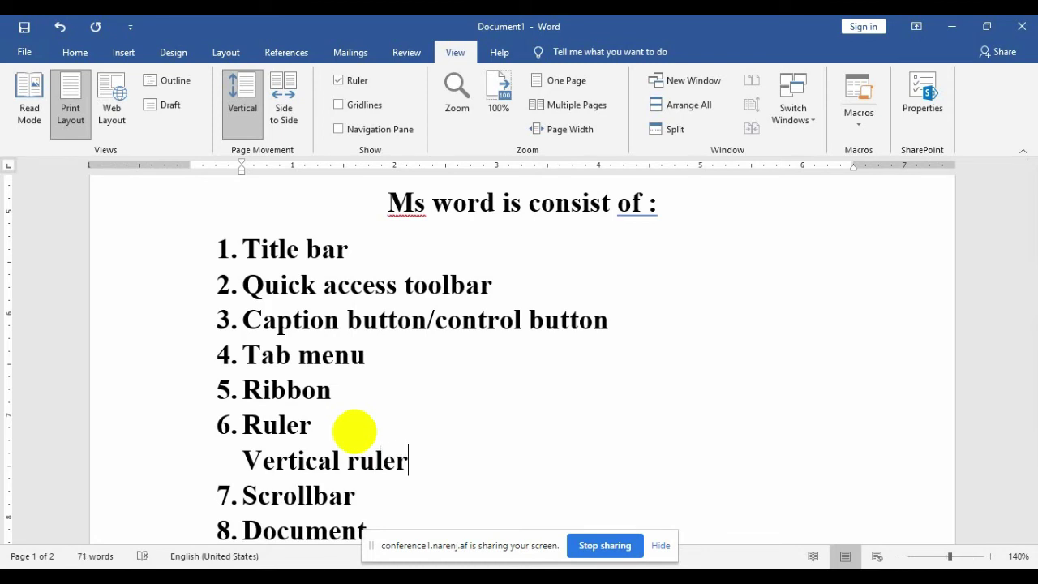
- Add another unnumbered line reading "Horizitol ruler" beneath "Vertical ruler"
key(Return)
text(hori)
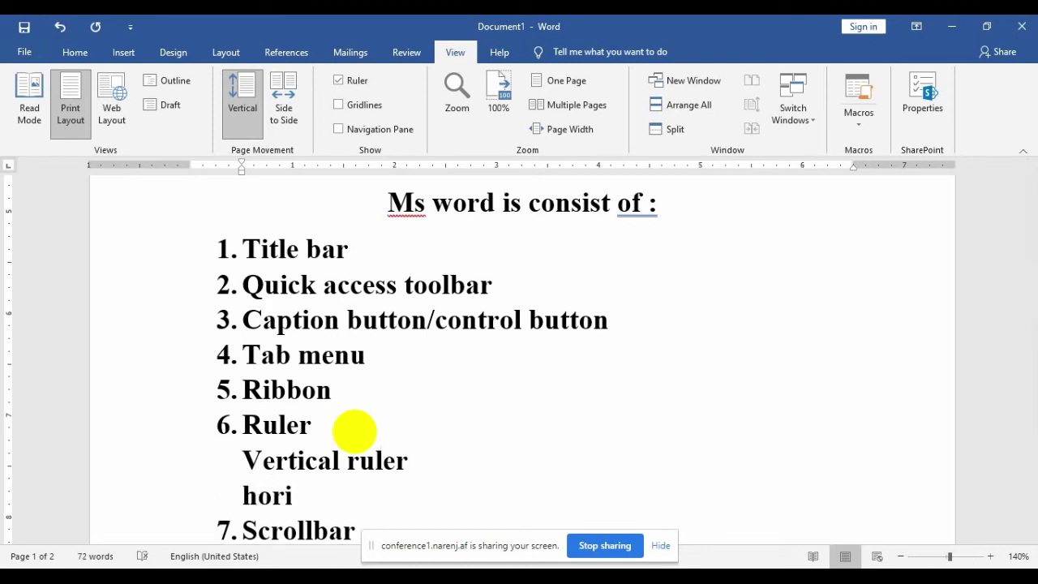
text(a)
key(BackSpace)
text(zitol)
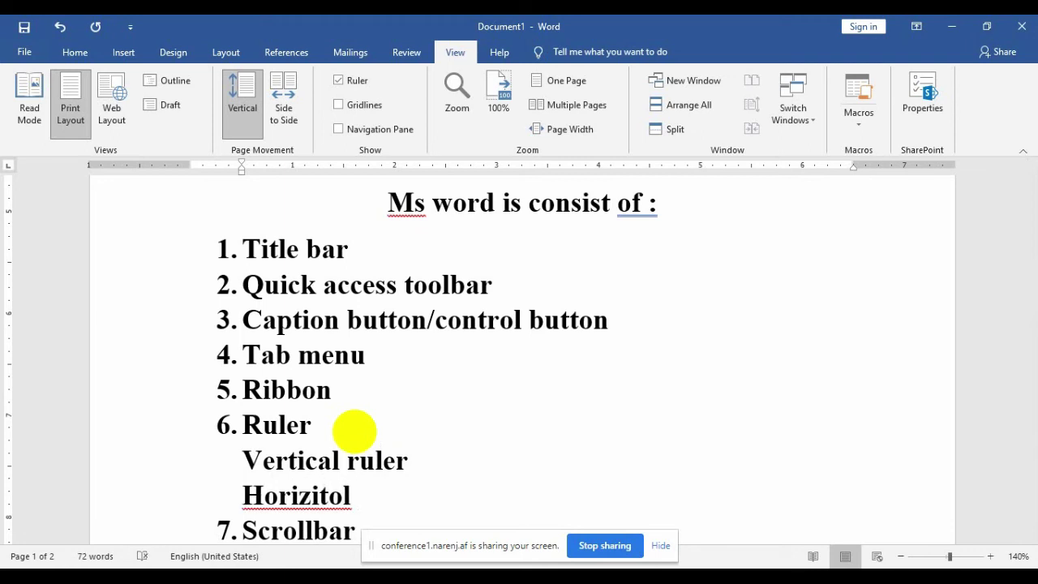
text( ruler)
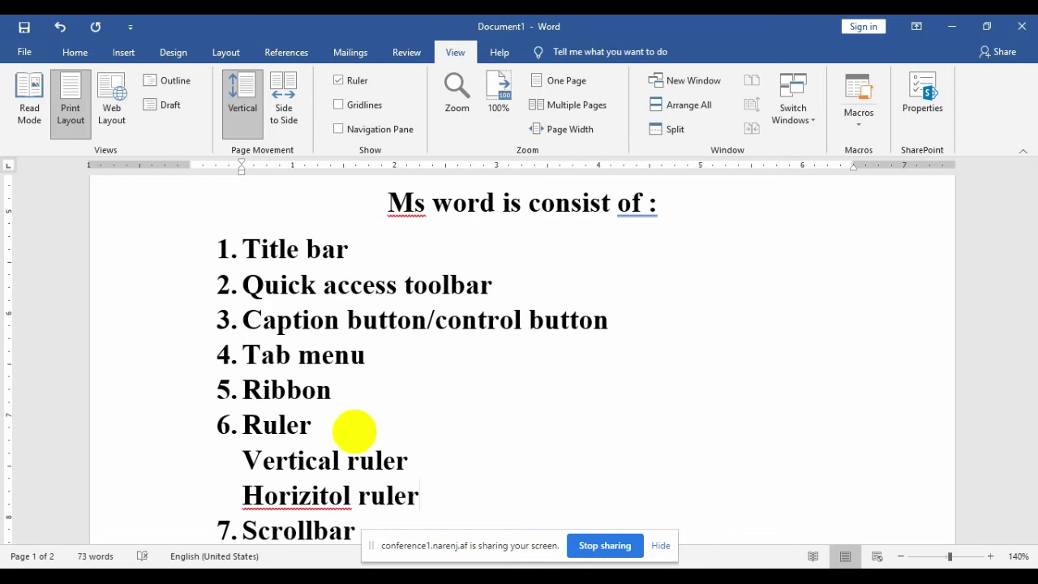
- Ignore all spelling flags for the word "Horizitol" in the horizontal ruler line
drag(289, 494, 328, 495)
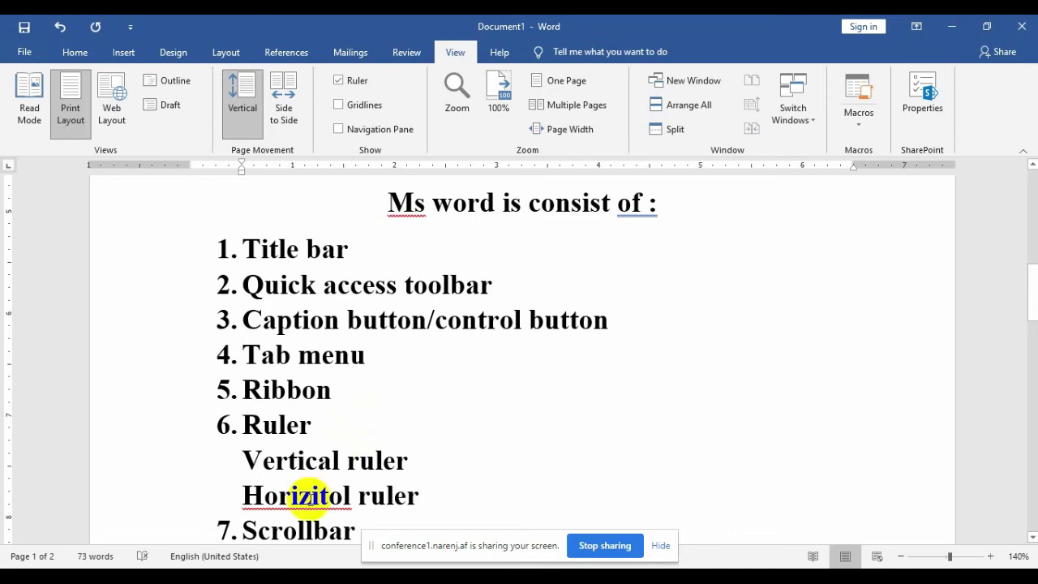
right_click(311, 496)
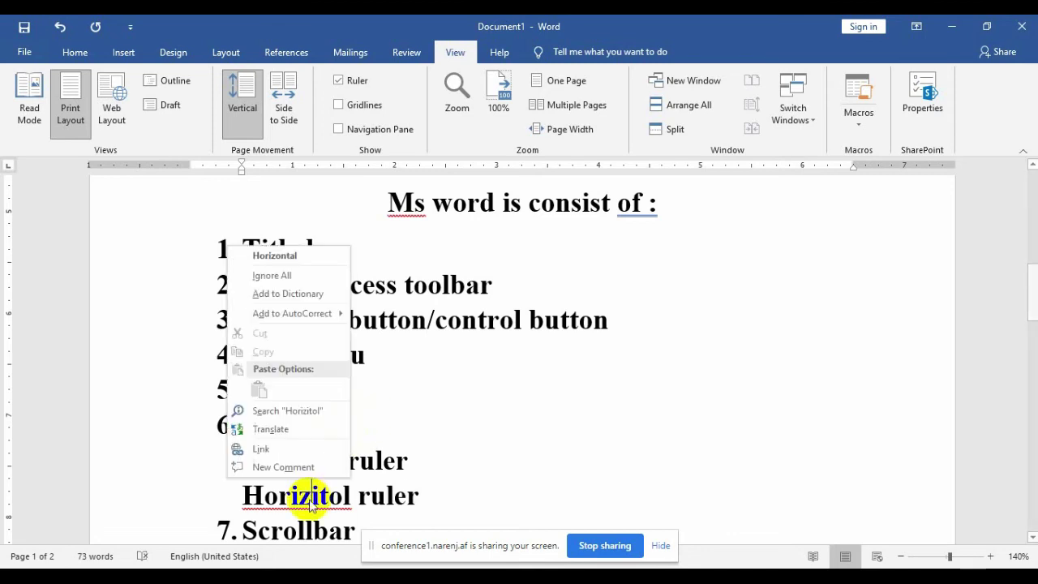
click(272, 276)
- Point out the "Vertical ruler" and "Horizitol ruler" lines beneath the "Ruler" list item by selecting their text
click(344, 462)
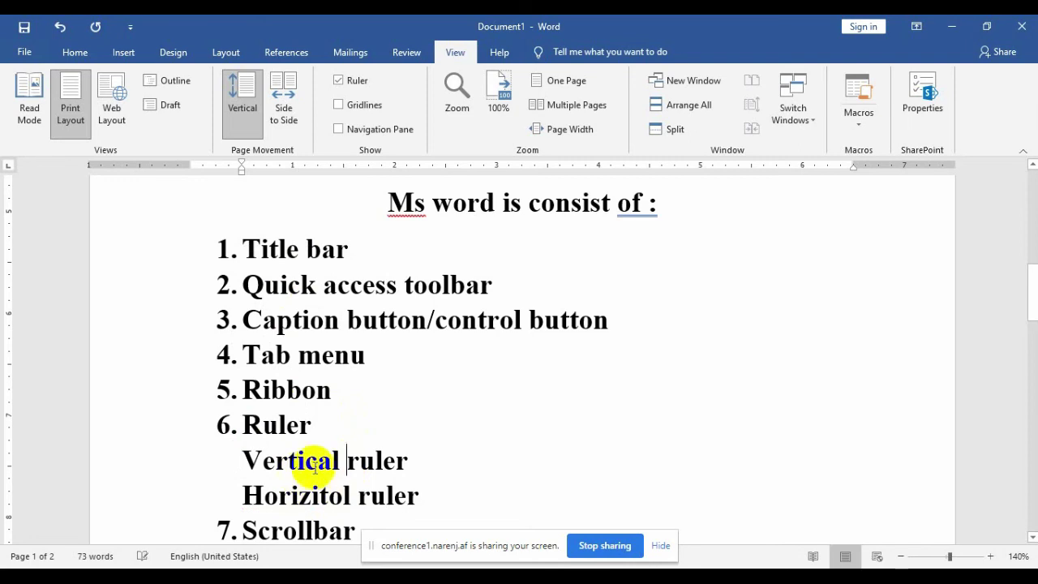
drag(337, 462, 256, 458)
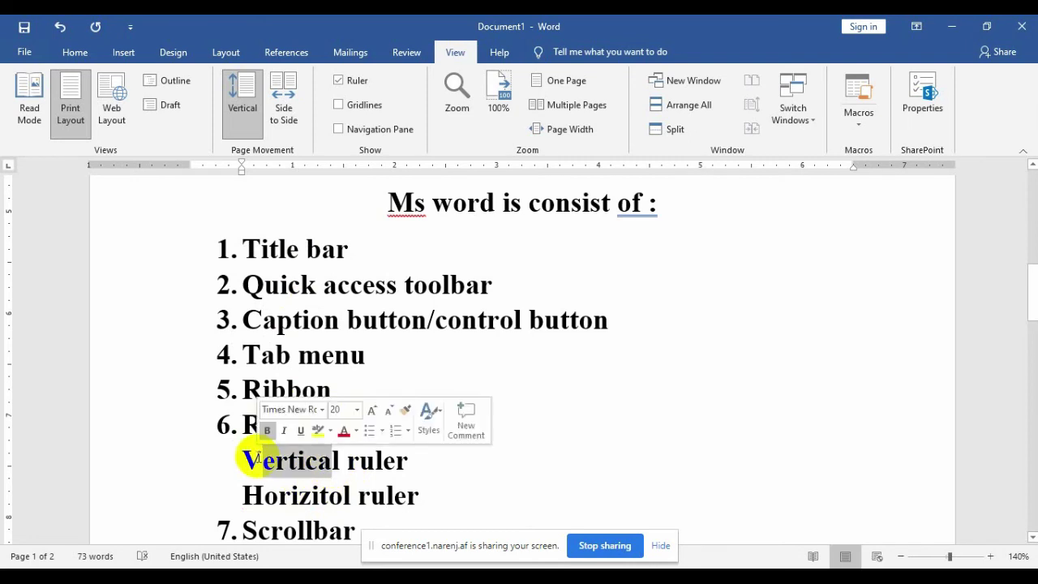
click(261, 459)
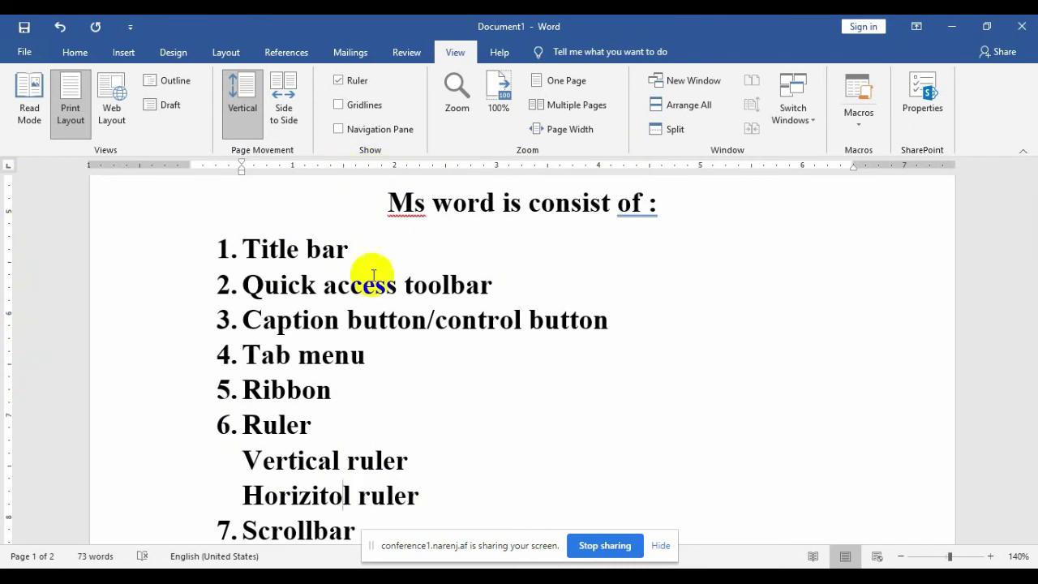
drag(280, 495, 320, 495)
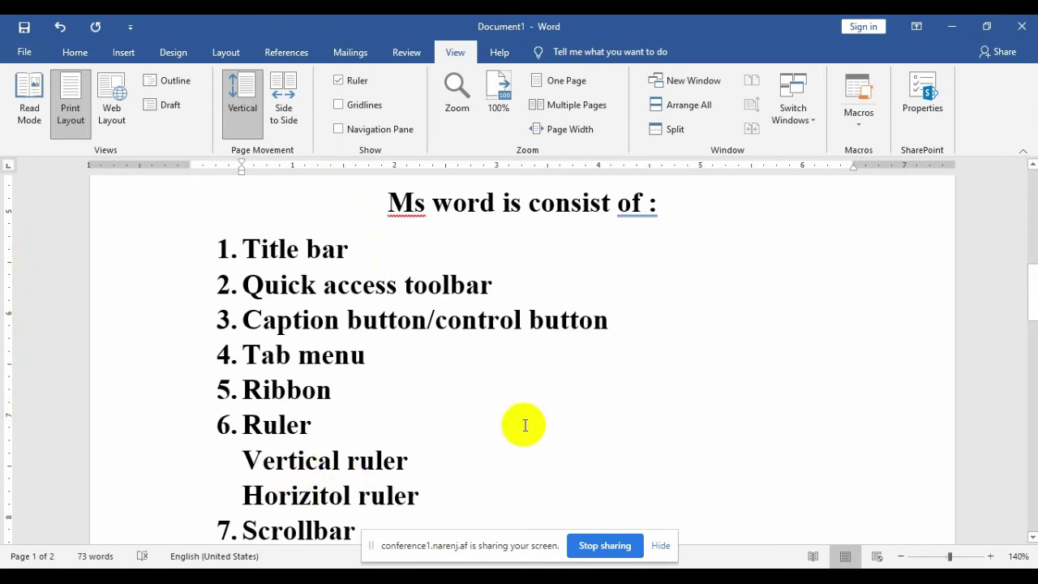
- Add two unnumbered lines reading "Vertical" and "Horizintol" beneath the "Scrollbar" list item
drag(1034, 301, 1026, 320)
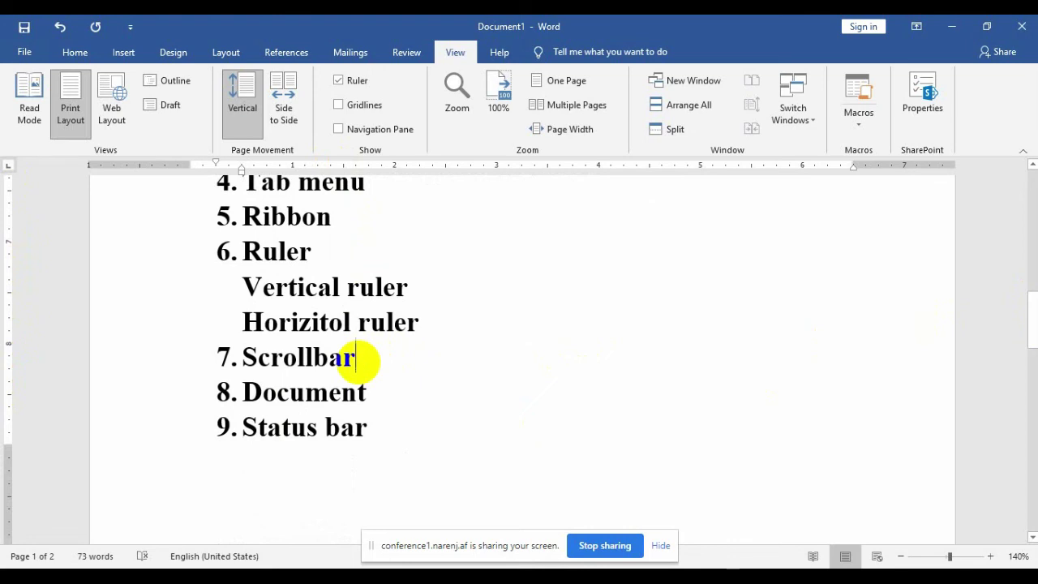
key(Return)
key(BackSpace)
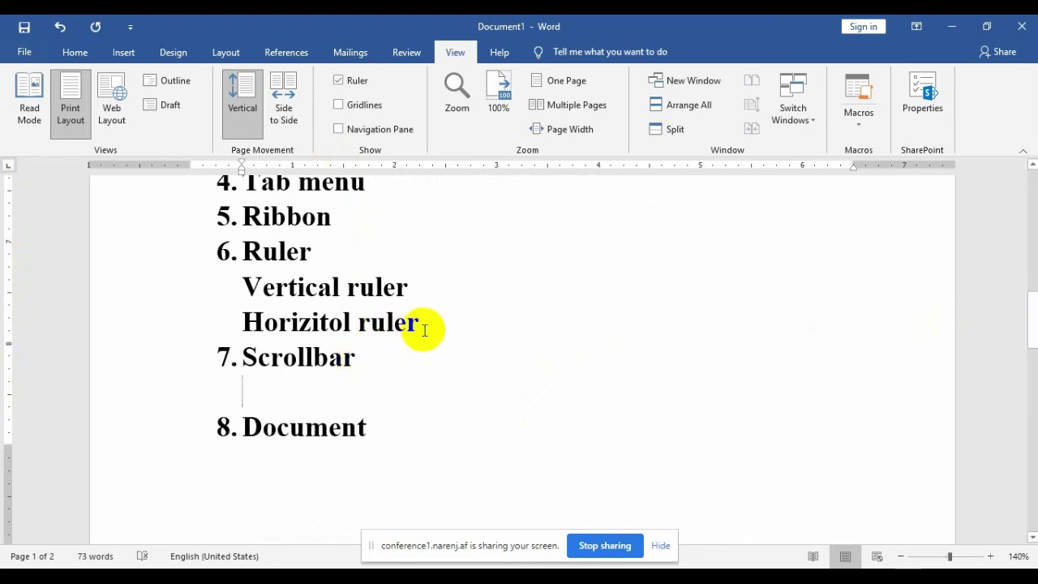
drag(424, 332, 354, 287)
click(321, 384)
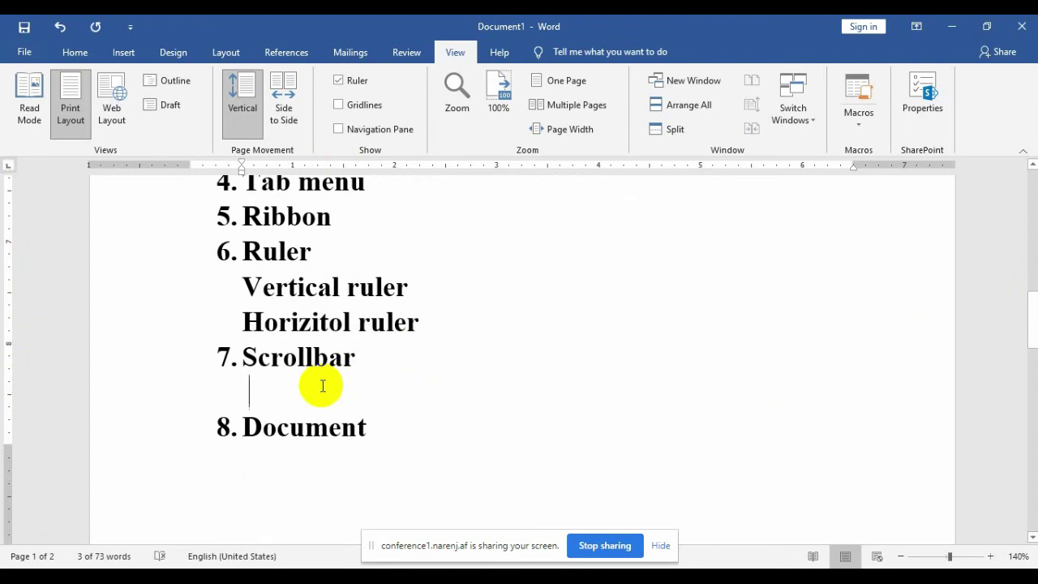
text(ver)
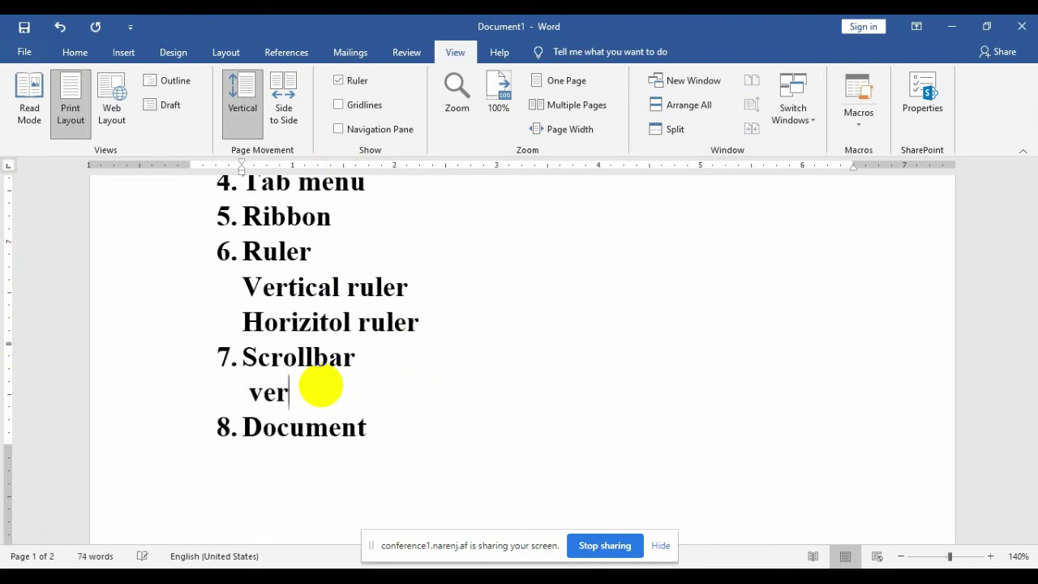
text(tical)
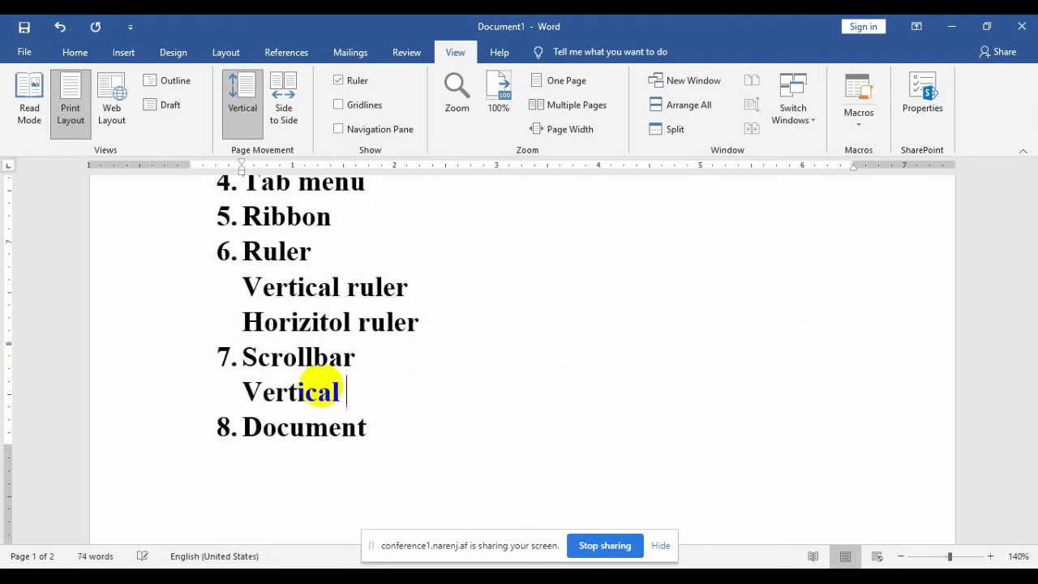
key(shift+Return)
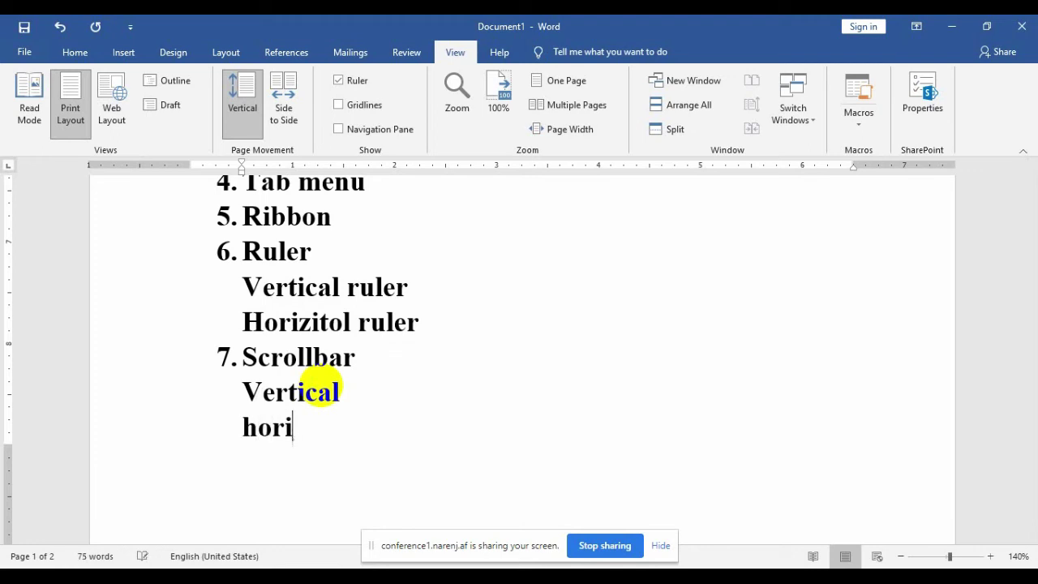
text(horizintol)
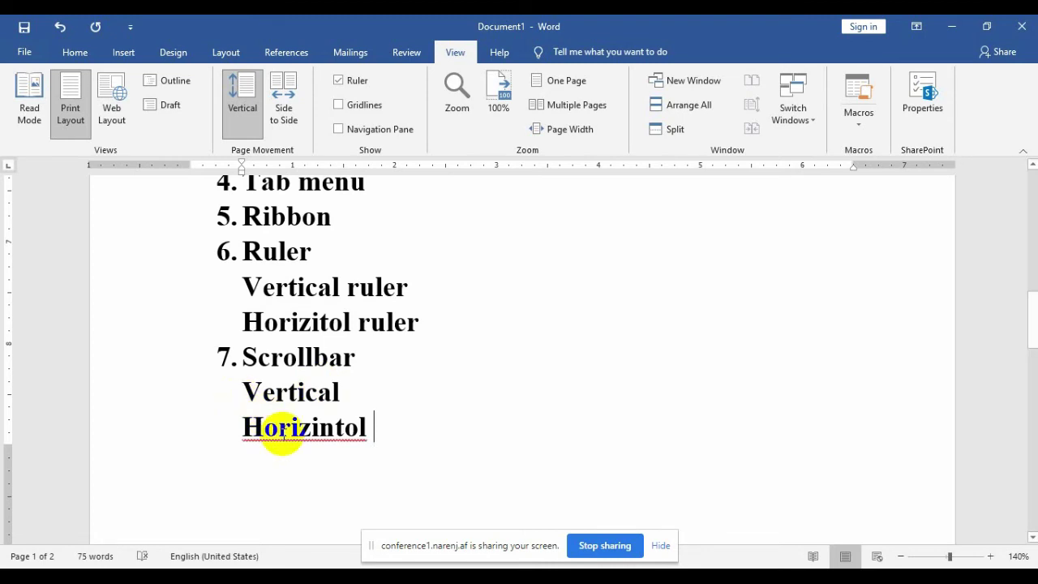
- Select the "Vertical" and "Horizintol" lines under "Scrollbar" to point them out, and demonstrate the vertical scroll bar
drag(304, 461, 241, 392)
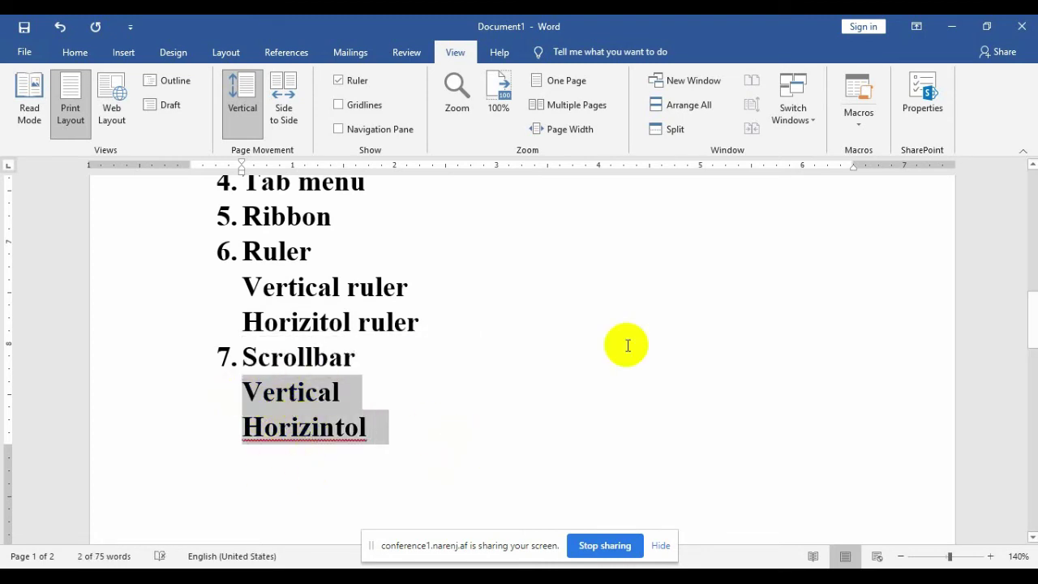
mouse_move(1023, 303)
mouse_down()
mouse_move(1031, 197)
mouse_move(1029, 417)
mouse_move(1029, 190)
mouse_move(1026, 446)
mouse_move(1026, 192)
mouse_move(1026, 294)
mouse_up()
click(463, 432)
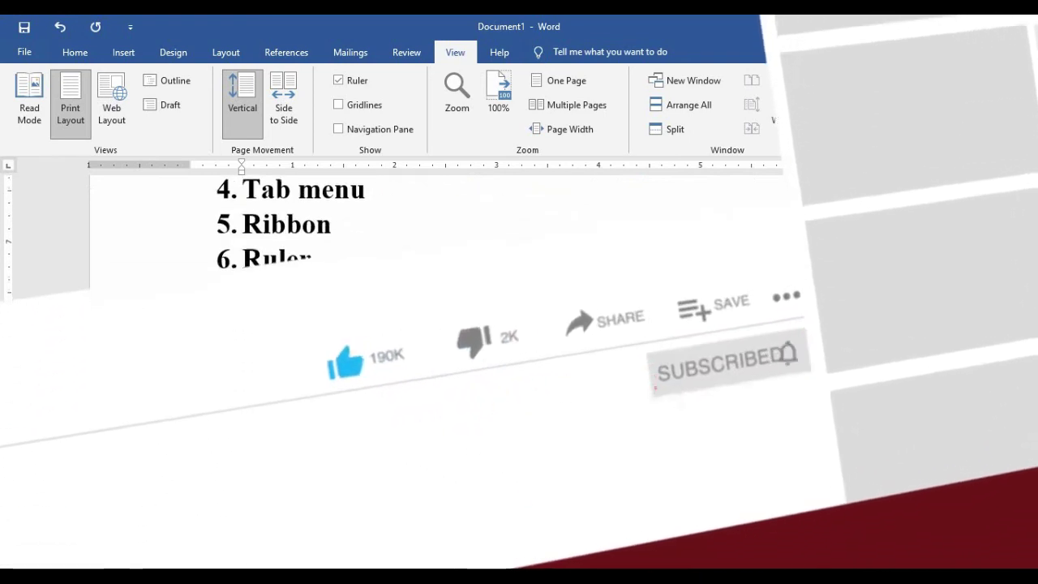
- Highlight the "Document" and "Status bar" list items in turn, and hide the screen-sharing notice covering the status bar
drag(1026, 324, 1024, 401)
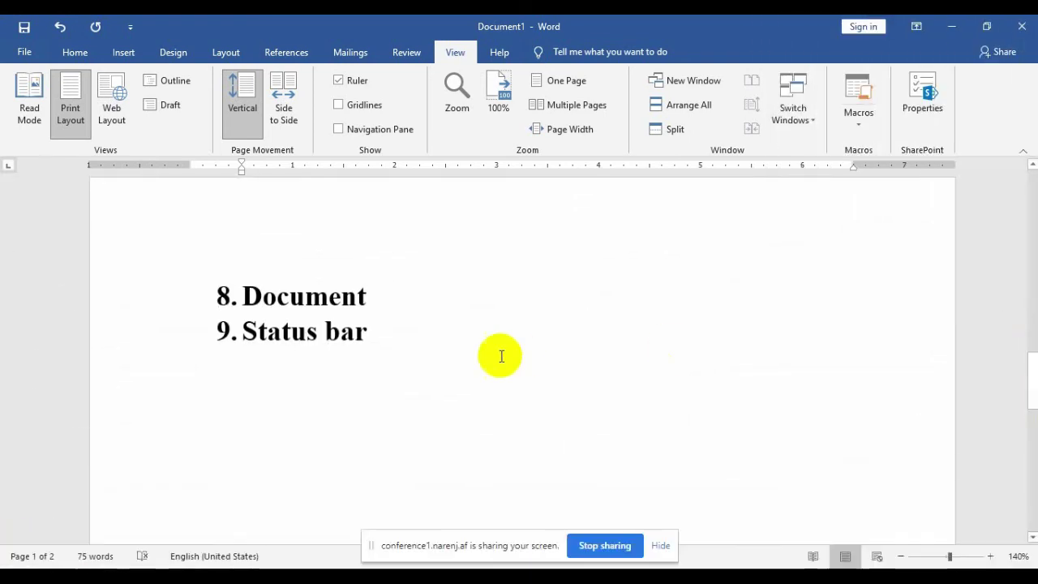
click(329, 298)
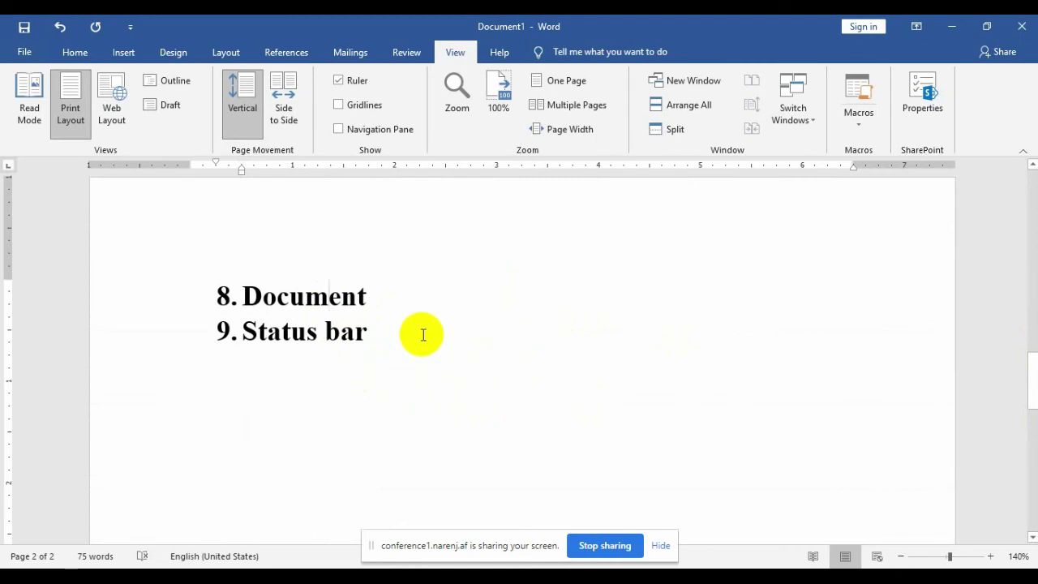
click(376, 297)
drag(375, 298, 220, 291)
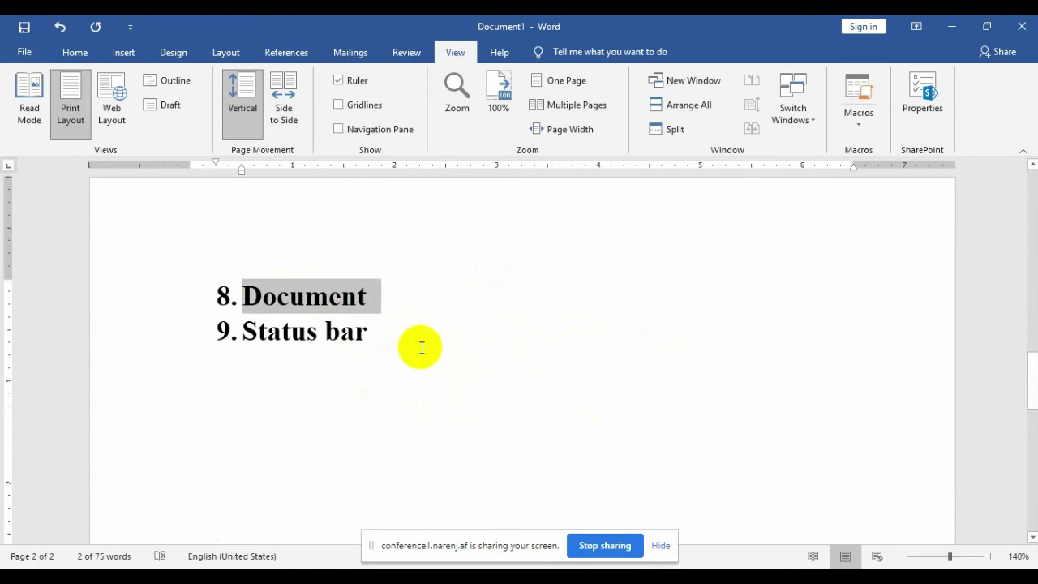
drag(383, 336, 211, 326)
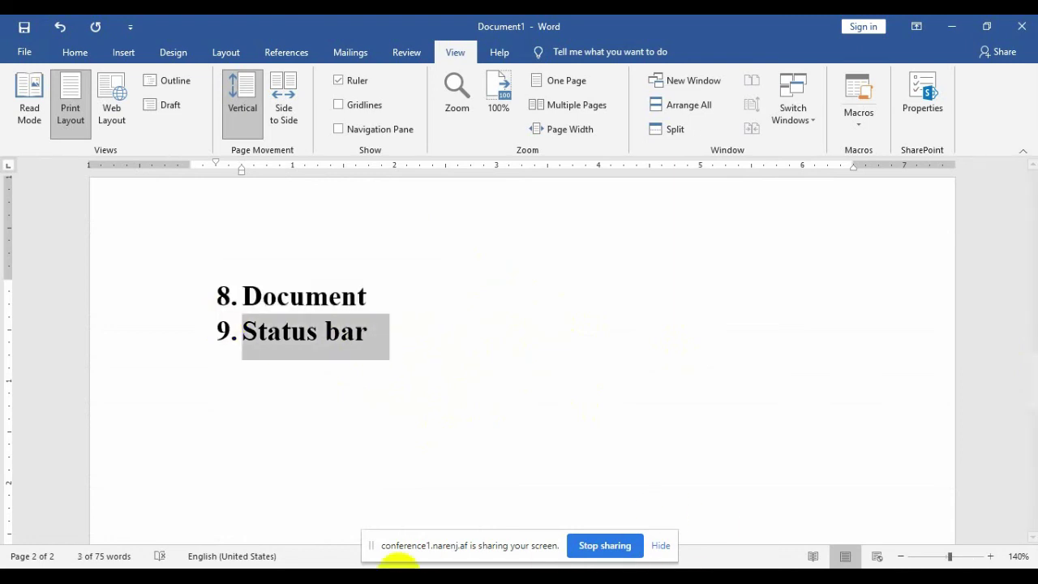
click(655, 547)
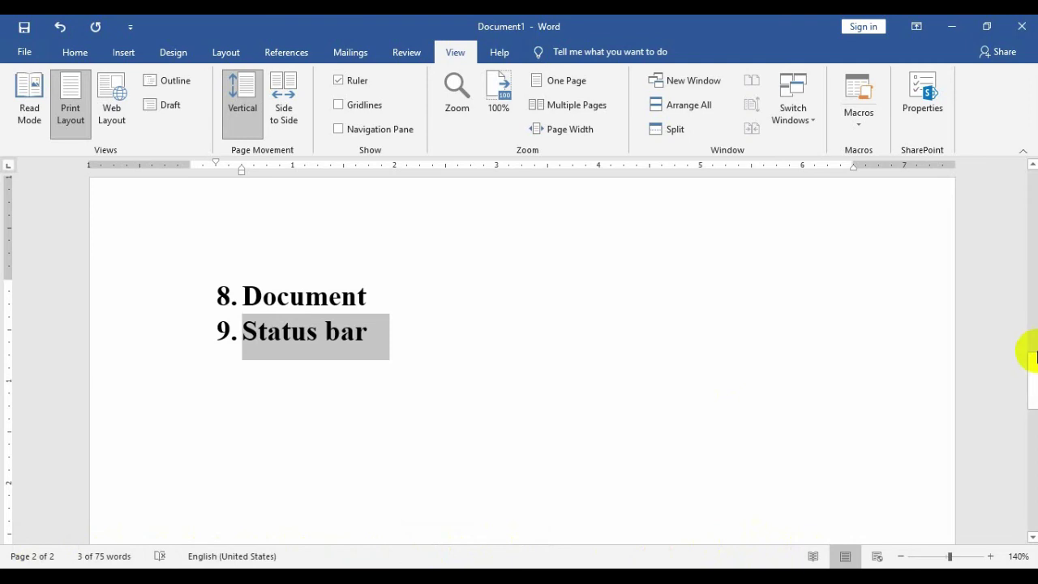
- Review the introductory lines on the first page, and start closing the document but cancel at the save prompt
drag(1032, 362, 1033, 193)
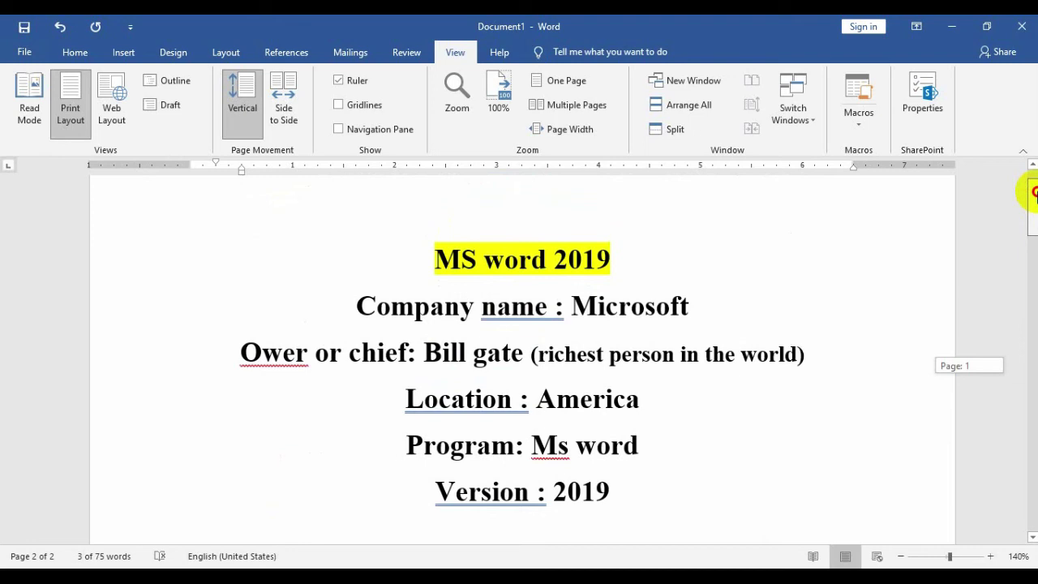
drag(1034, 192, 1035, 203)
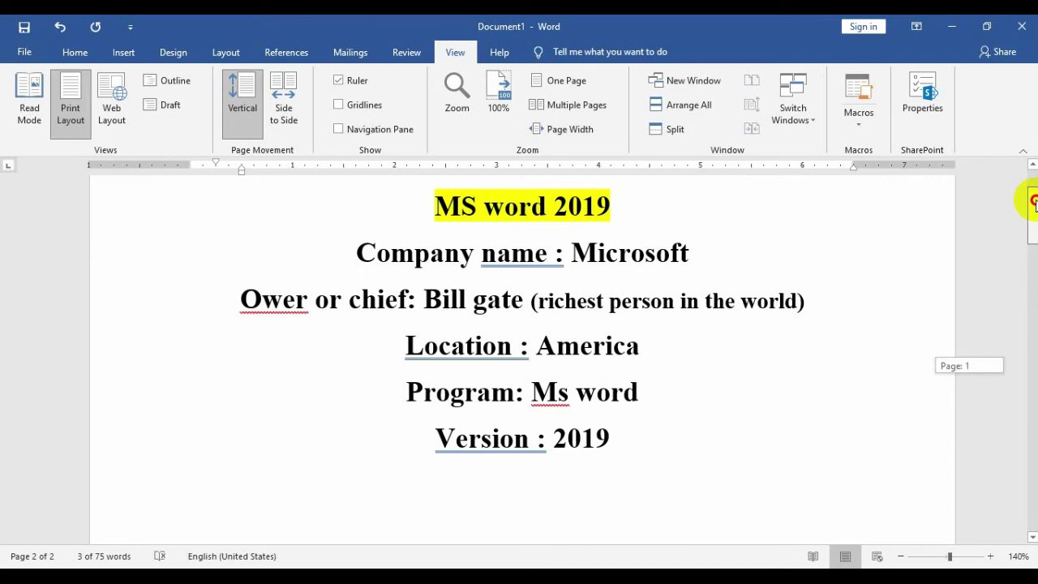
drag(1032, 202, 1032, 233)
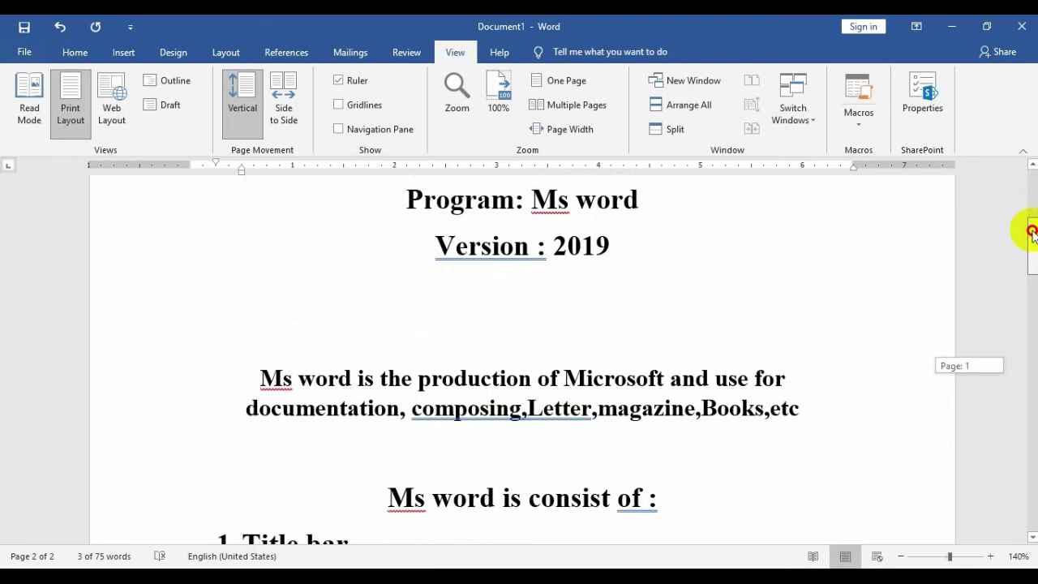
drag(1032, 233, 1033, 180)
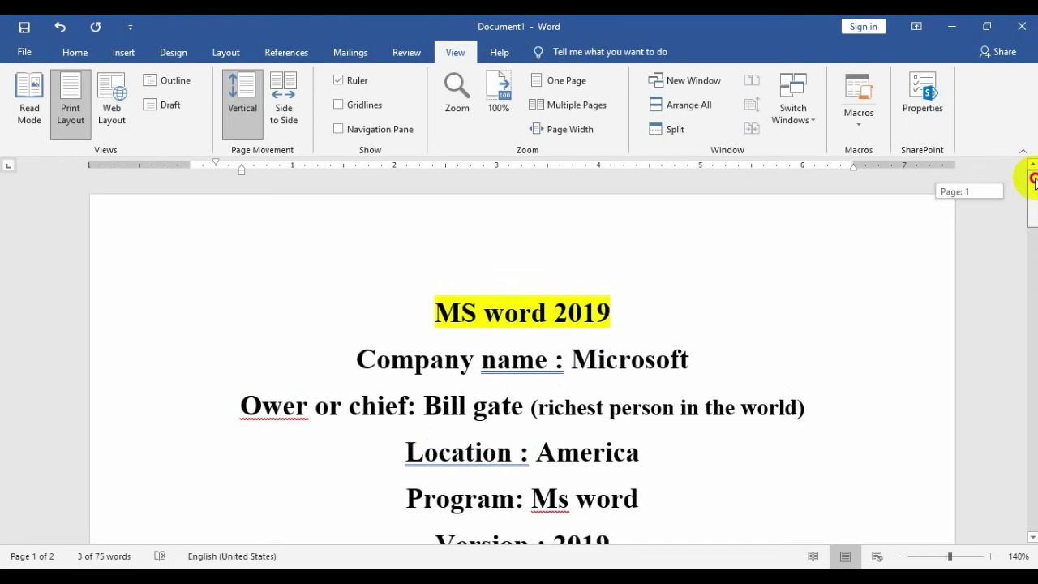
mouse_move(1034, 180)
mouse_down()
mouse_move(1031, 369)
mouse_move(1029, 186)
mouse_up()
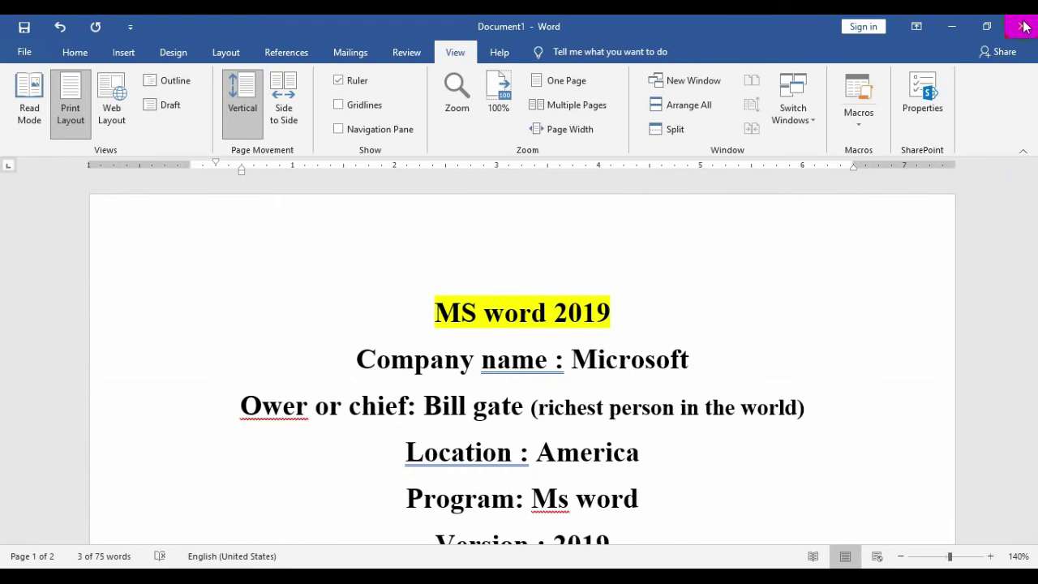
click(1023, 27)
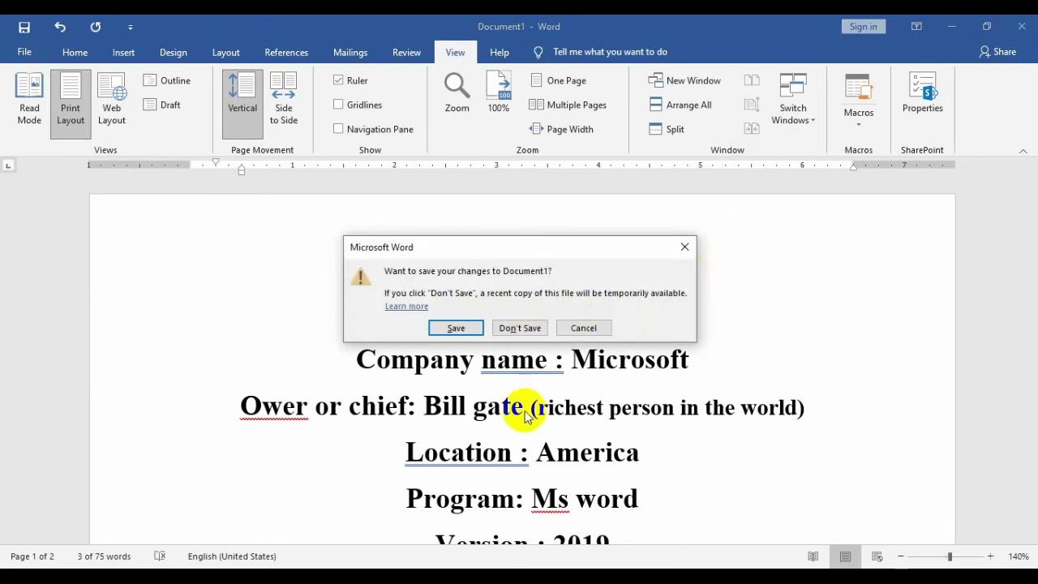
click(593, 327)
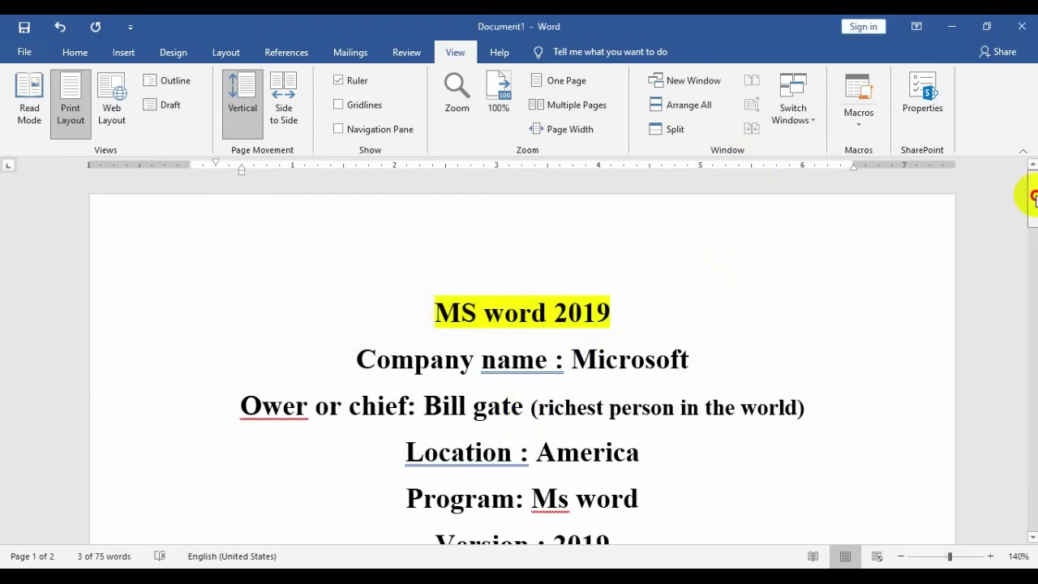
- Add the line "We can open ms word by 12 ways" below the numbered list on page 2 and select it
drag(1027, 185, 1031, 397)
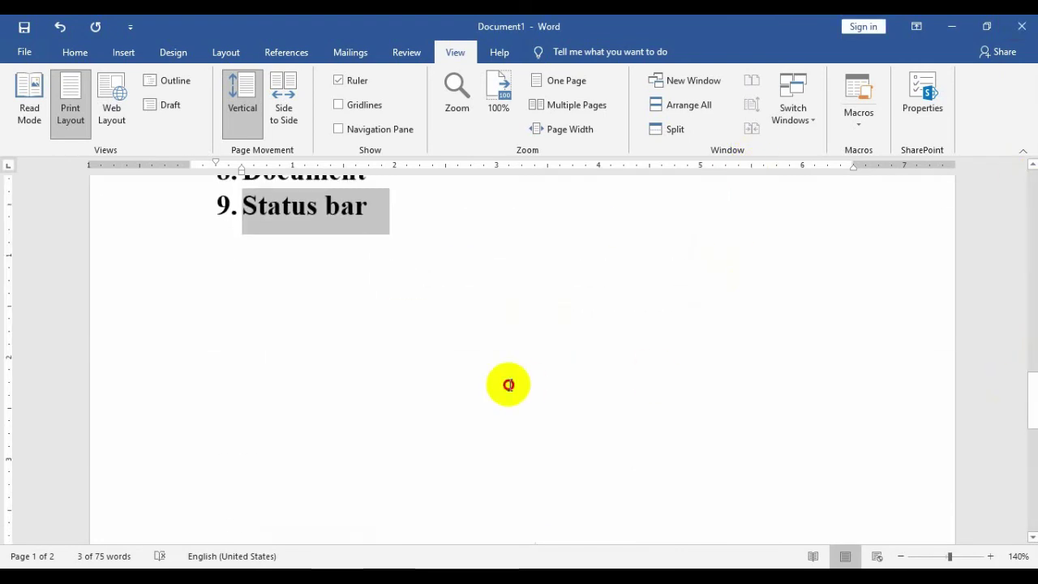
click(509, 386)
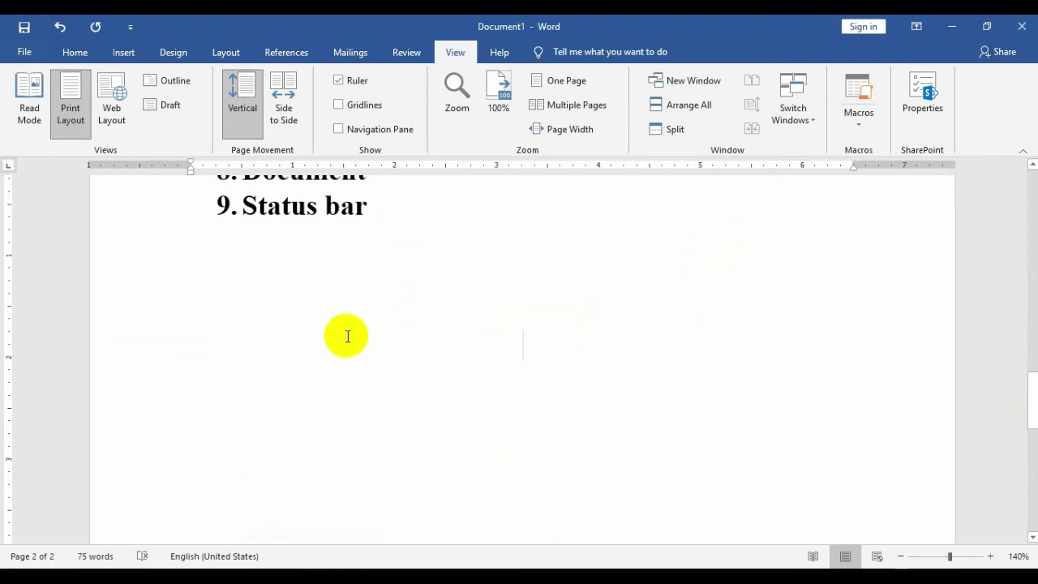
text(we can)
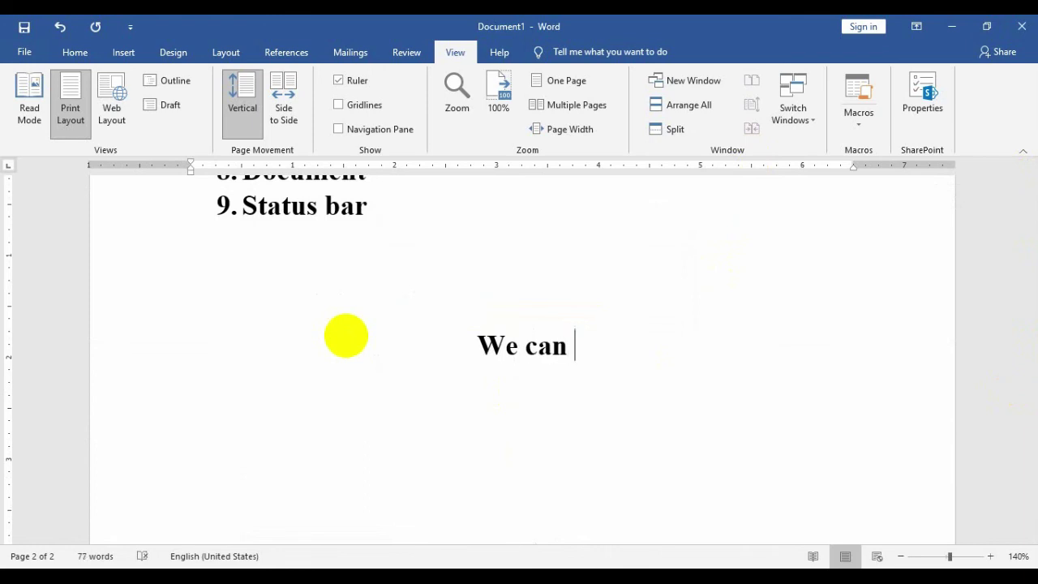
text( opemn)
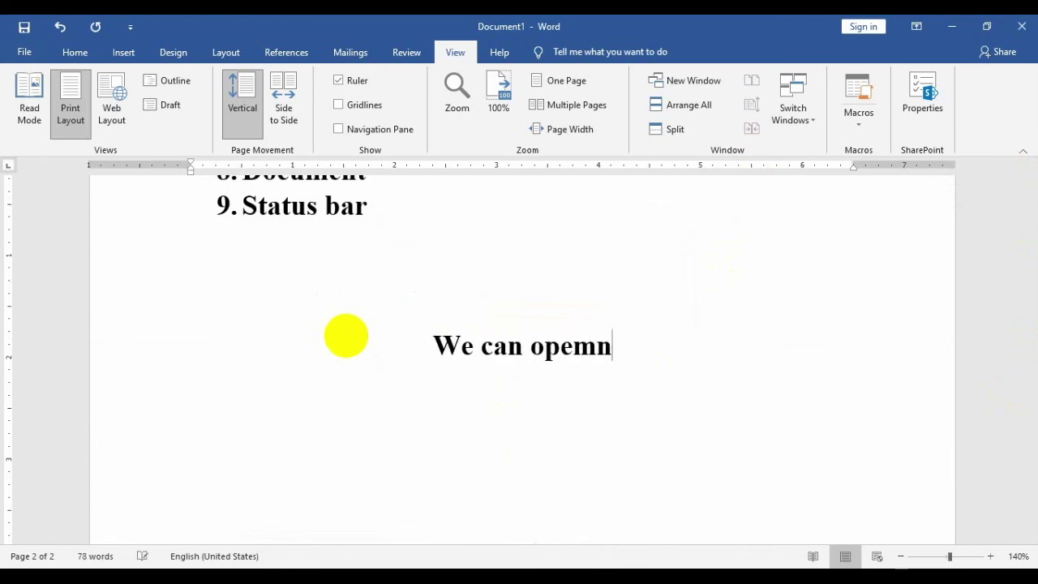
key(BackSpace)
key(BackSpace)
text(n )
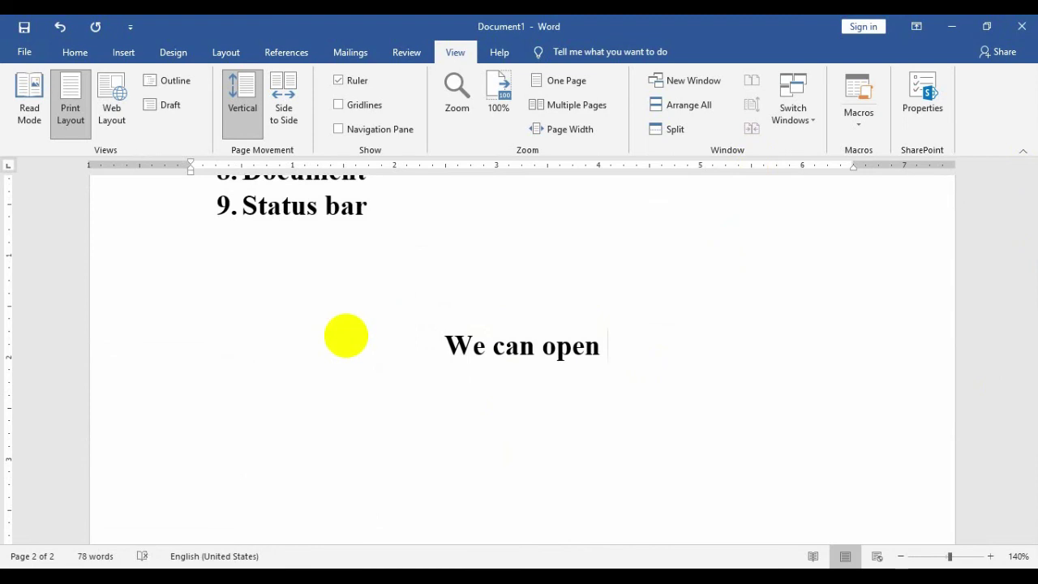
text(ms wor)
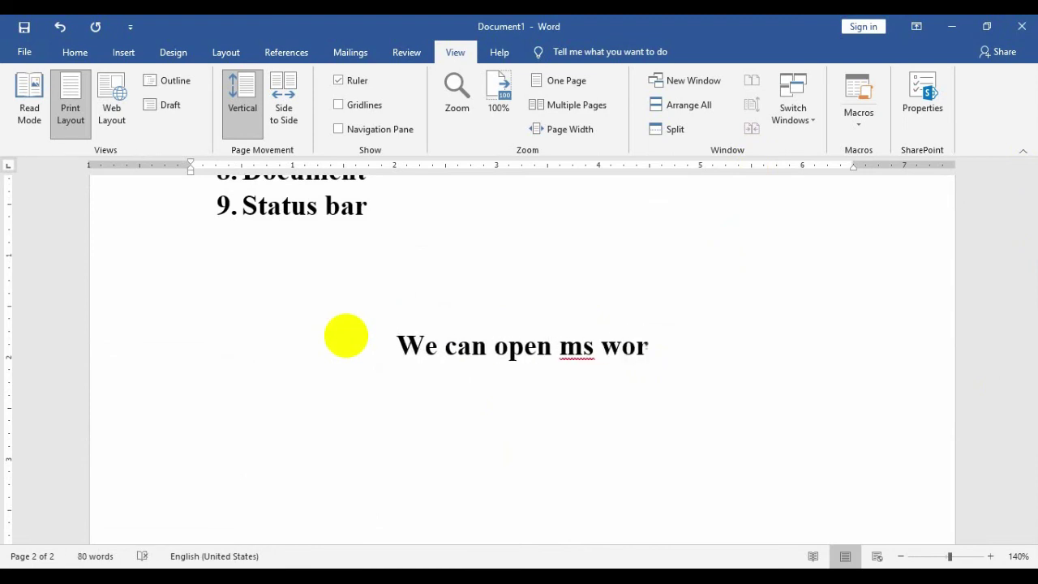
text(d by )
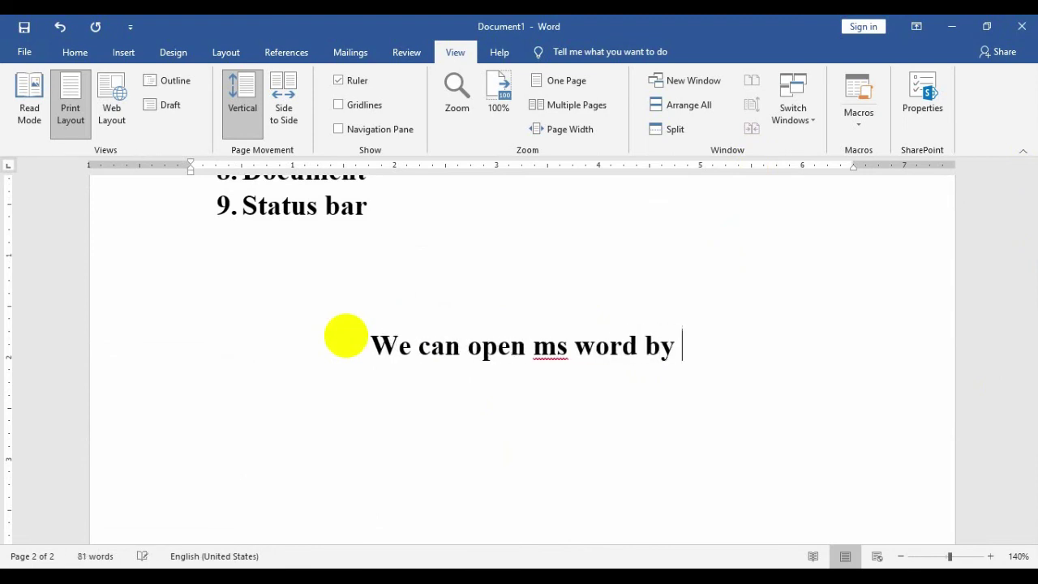
text(12 wa)
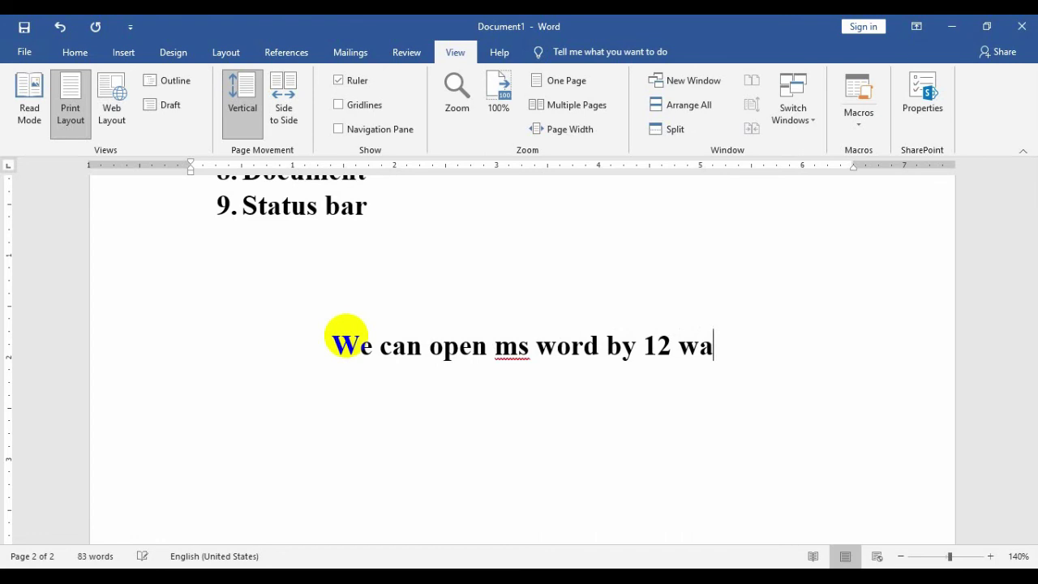
text(ys)
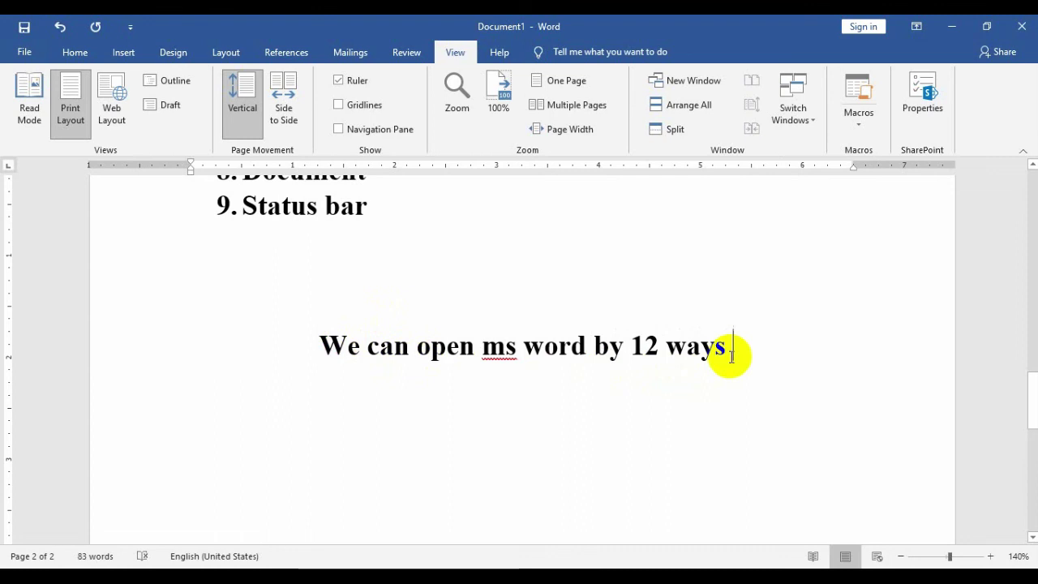
drag(463, 308, 339, 346)
drag(336, 350, 321, 356)
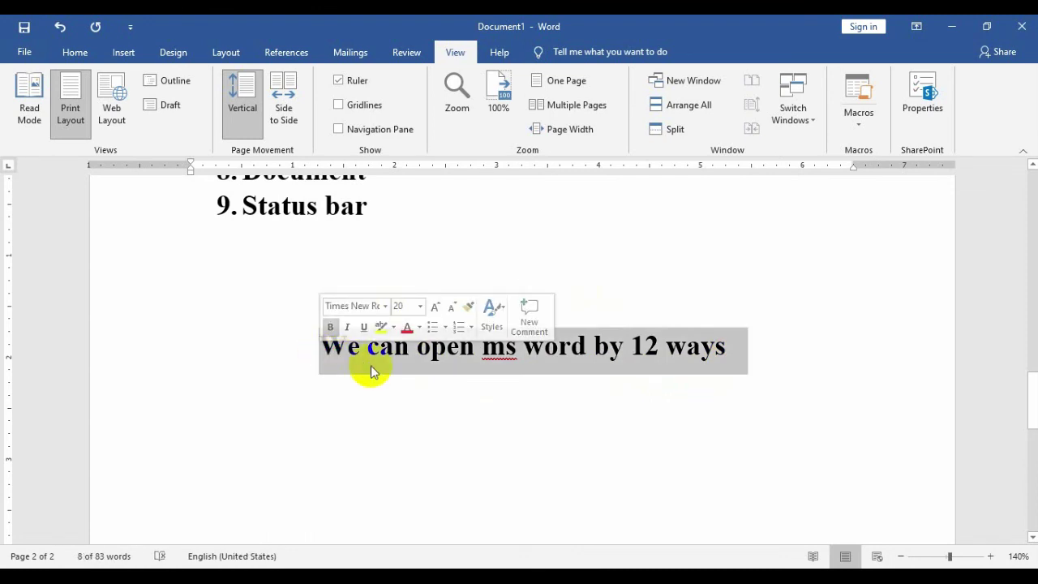
- Close the document and save it to the Desktop as "MS word 2019.docx"
click(435, 410)
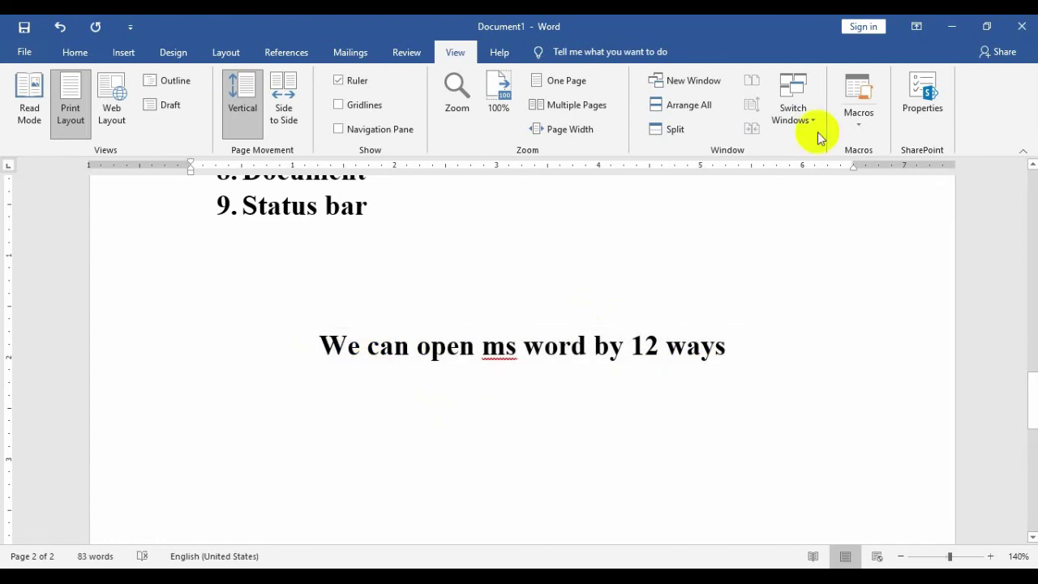
click(1019, 27)
click(457, 329)
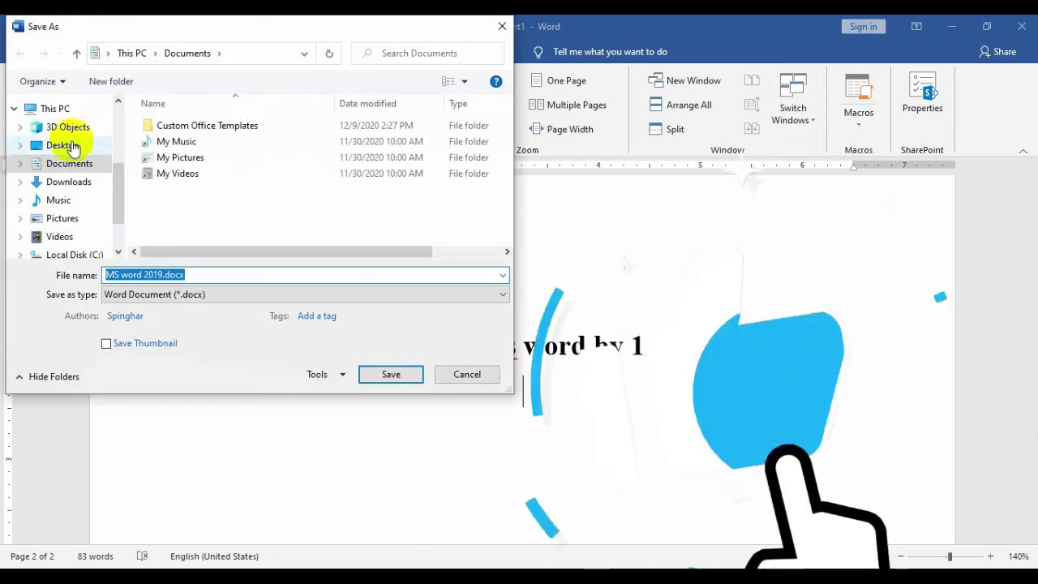
click(71, 145)
click(387, 373)
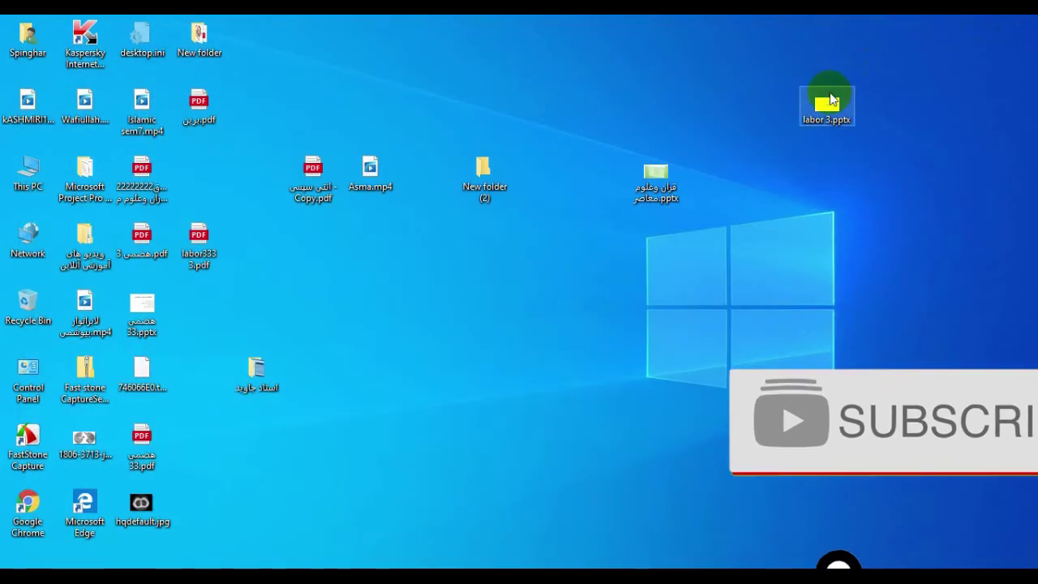
right_click(530, 333)
click(565, 378)
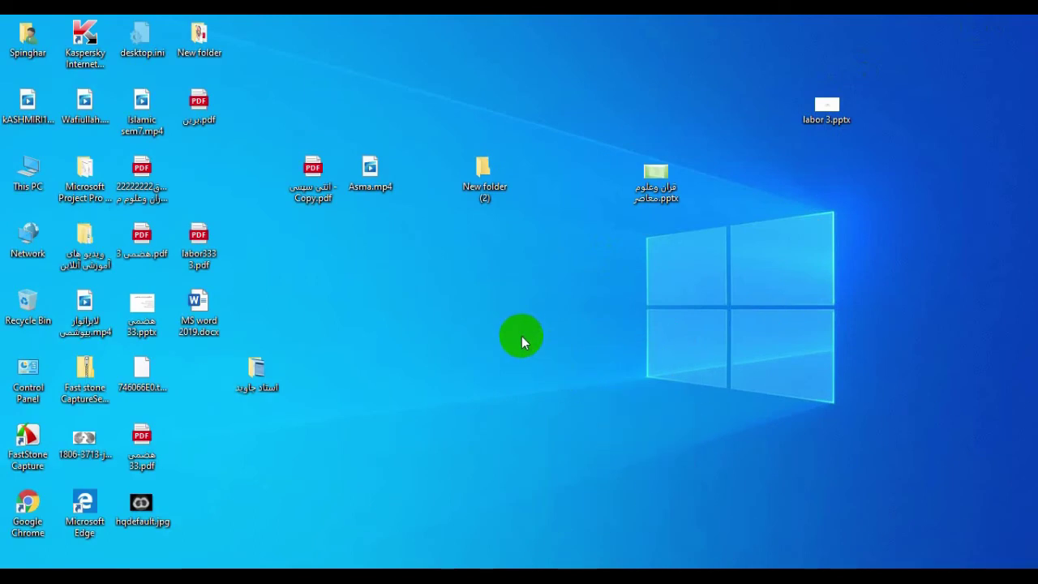
right_click(503, 319)
click(541, 367)
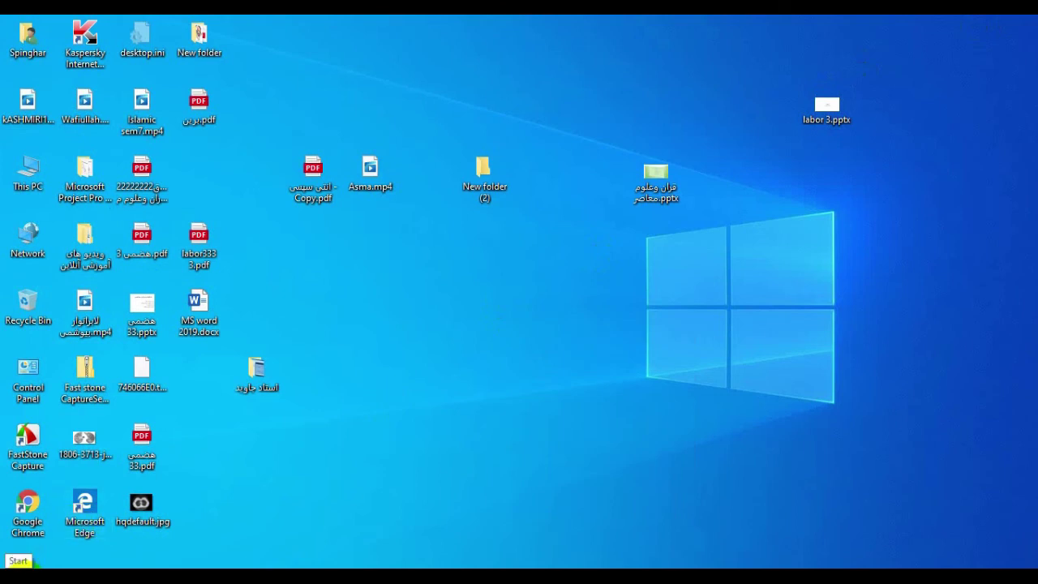
- Launch Word from its entry under W in the Windows app list, create a blank document, and close it
click(12, 566)
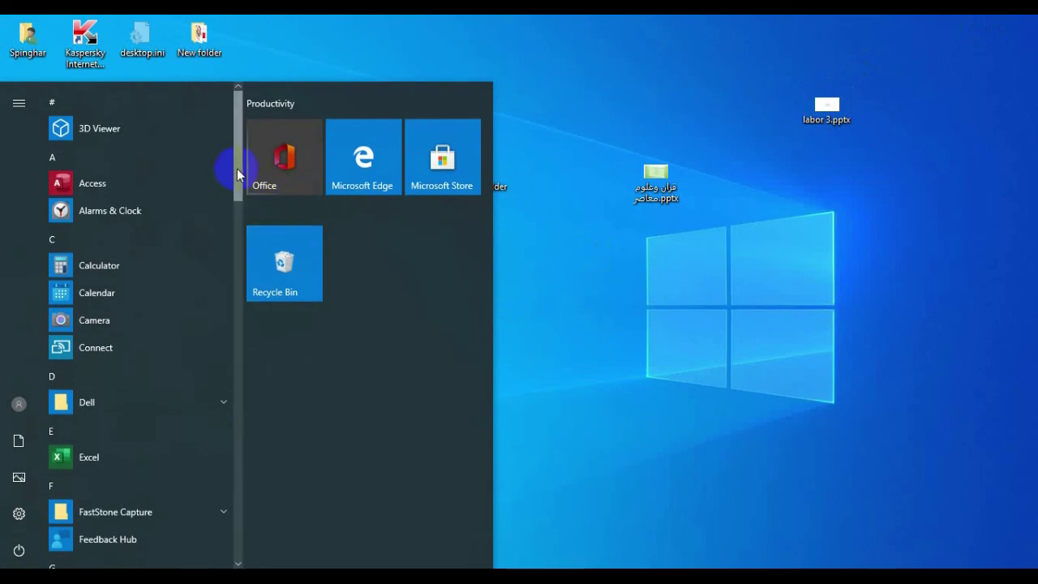
drag(240, 190, 246, 480)
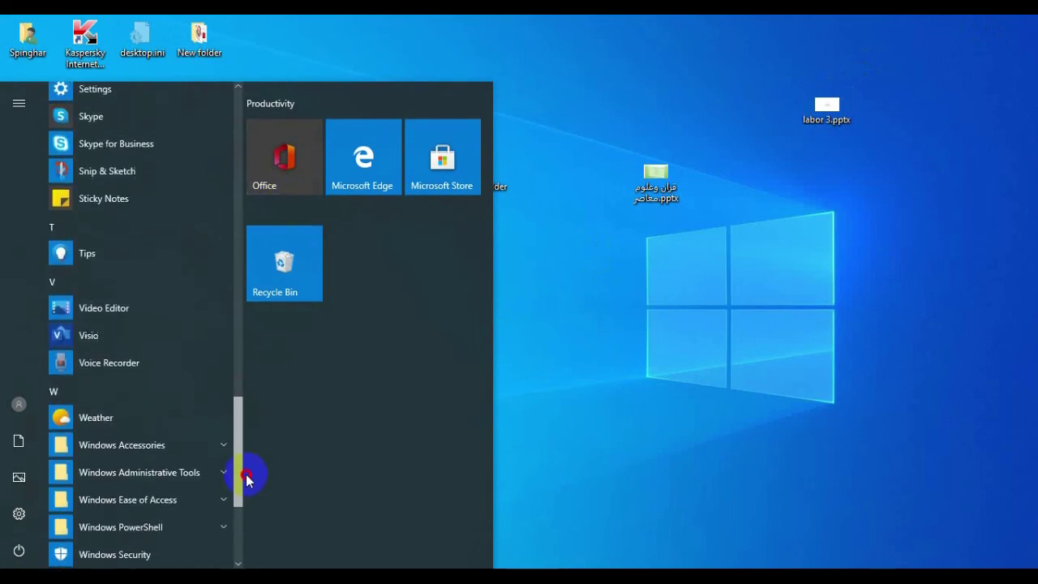
click(236, 426)
drag(236, 426, 237, 489)
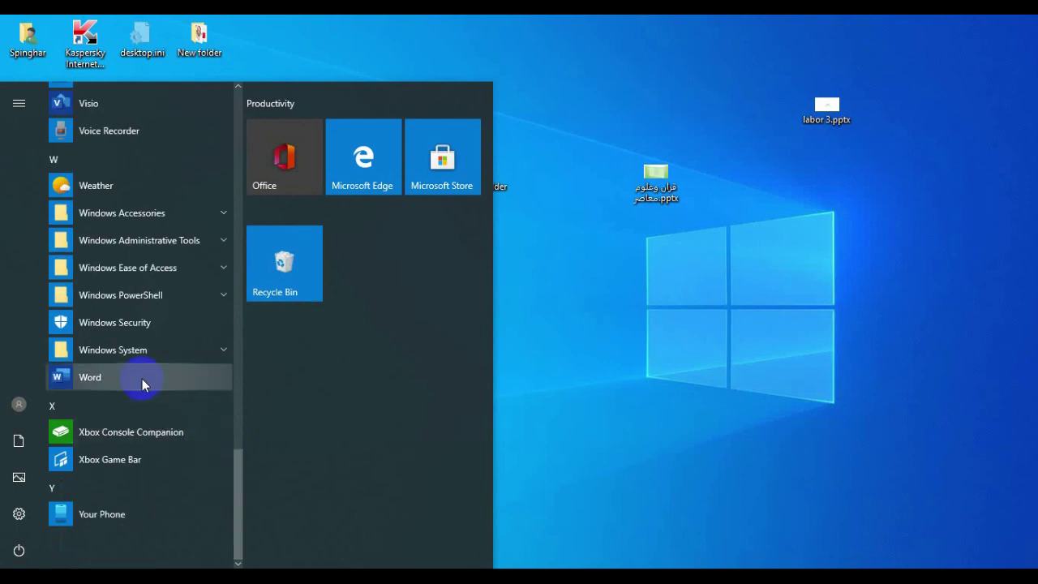
click(100, 379)
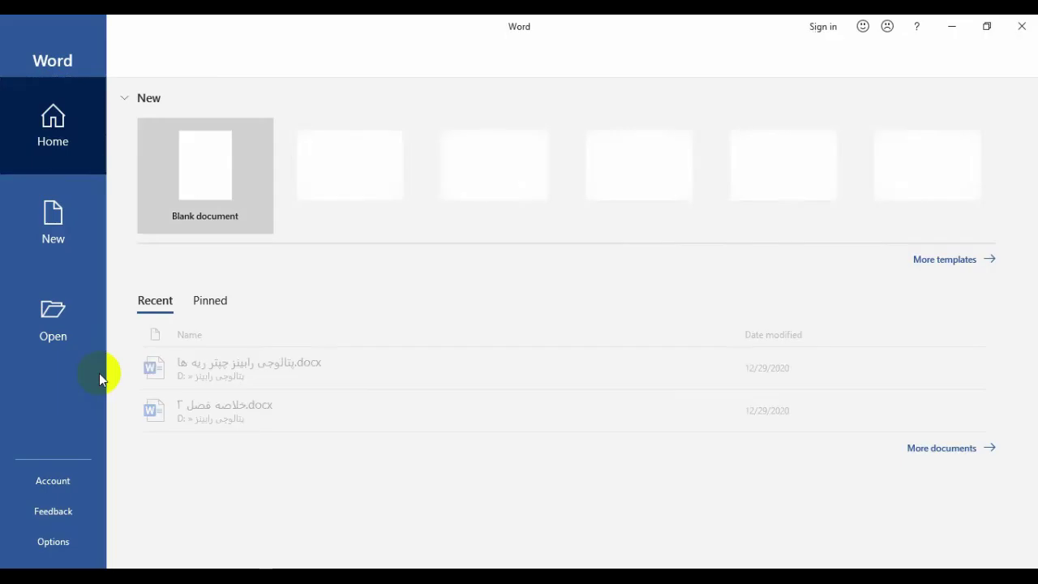
click(216, 158)
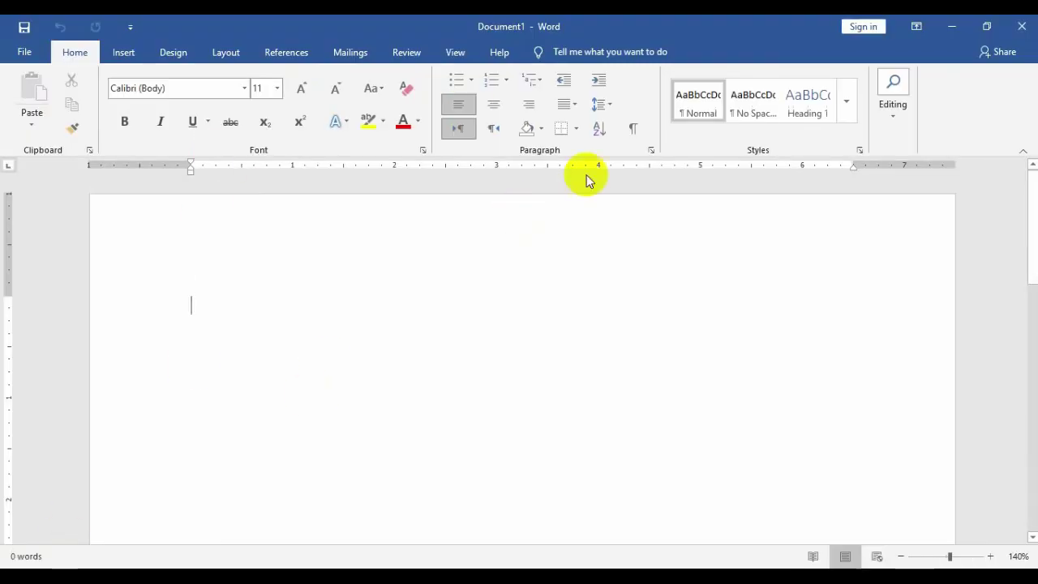
click(1024, 26)
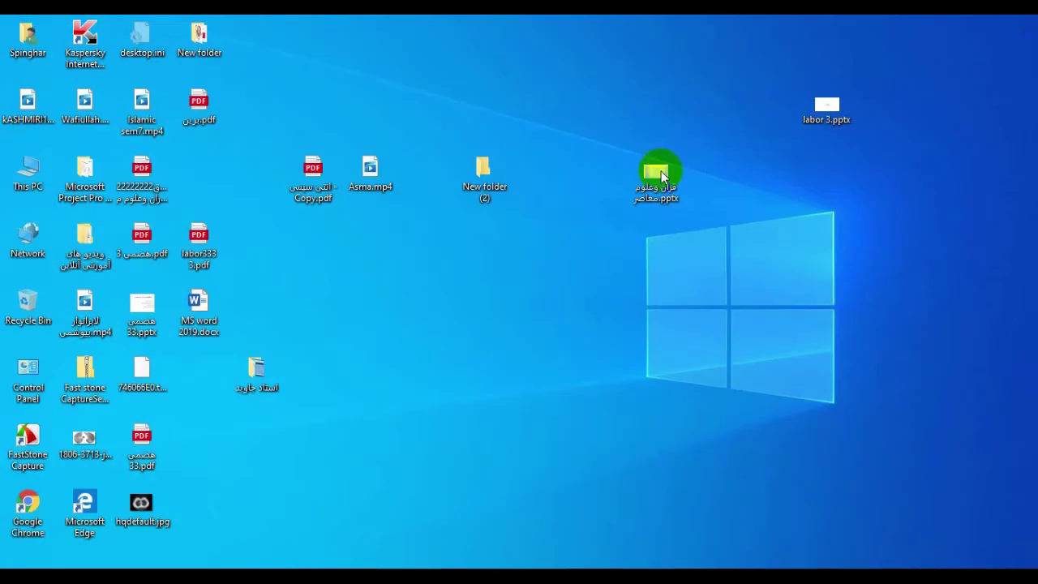
- Pin Word from the Windows app list to Start and return to the desktop
click(24, 567)
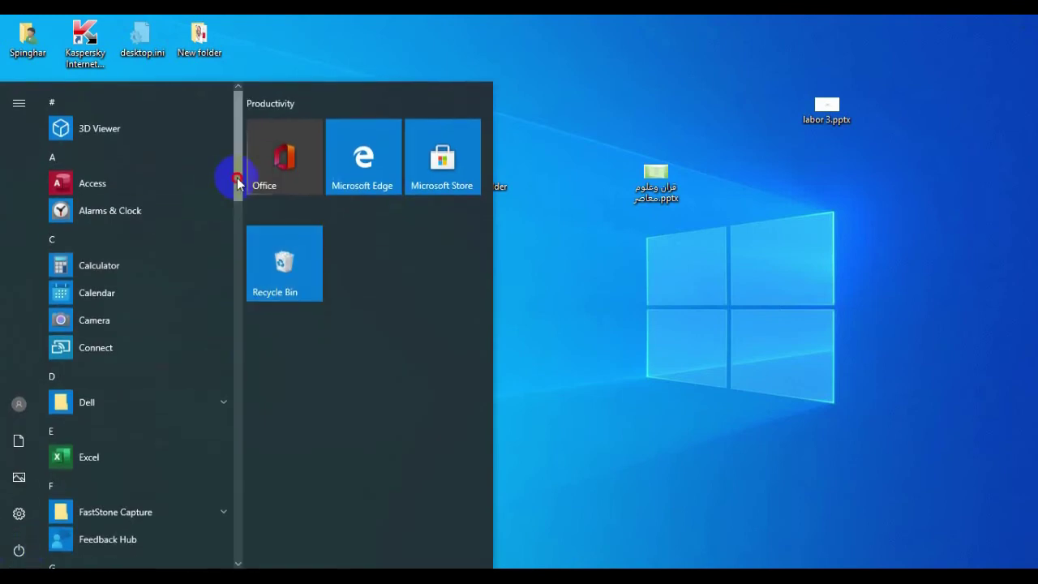
drag(236, 180, 238, 503)
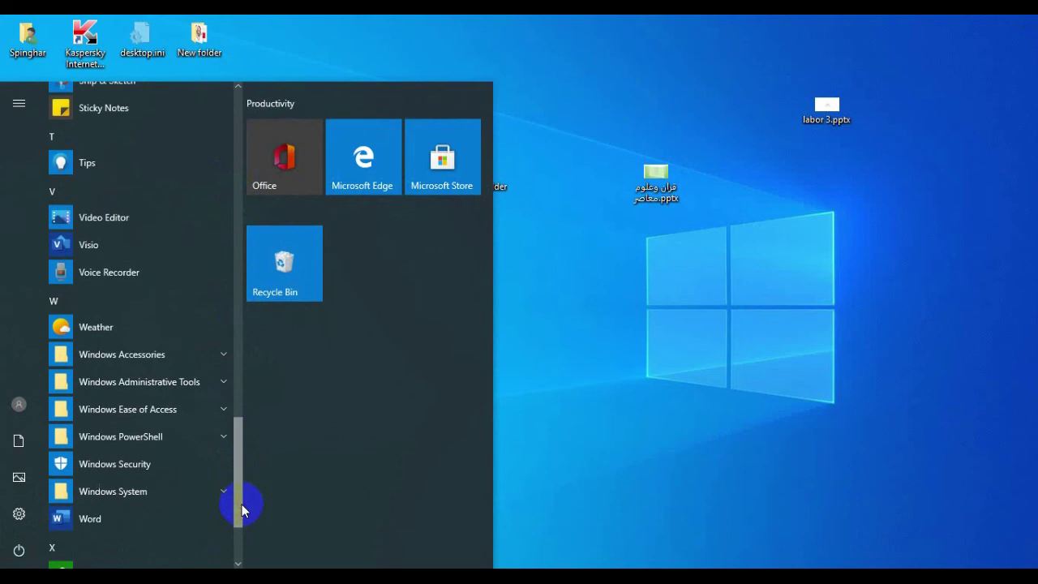
click(99, 519)
right_click(99, 519)
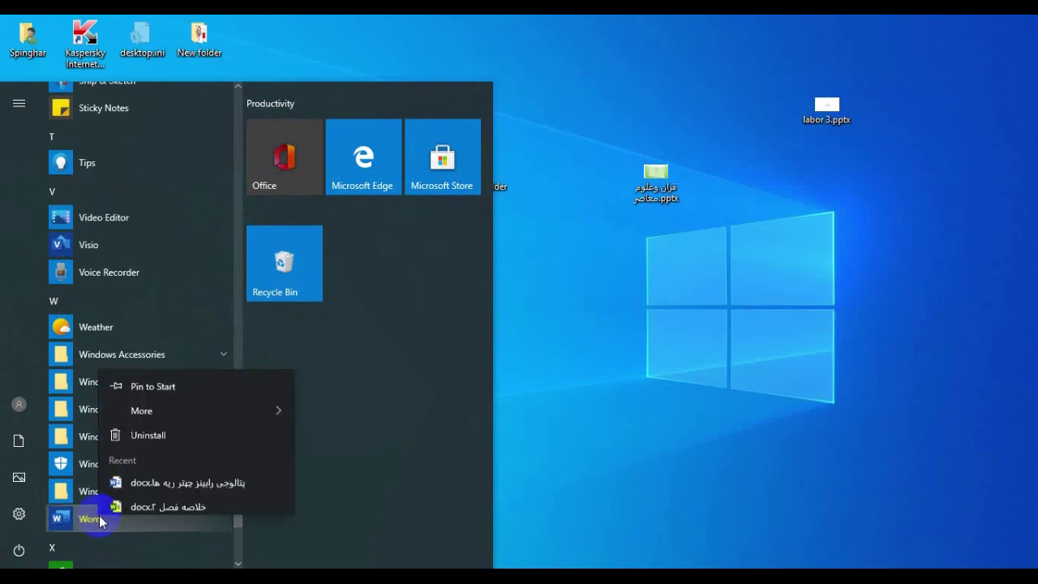
click(204, 379)
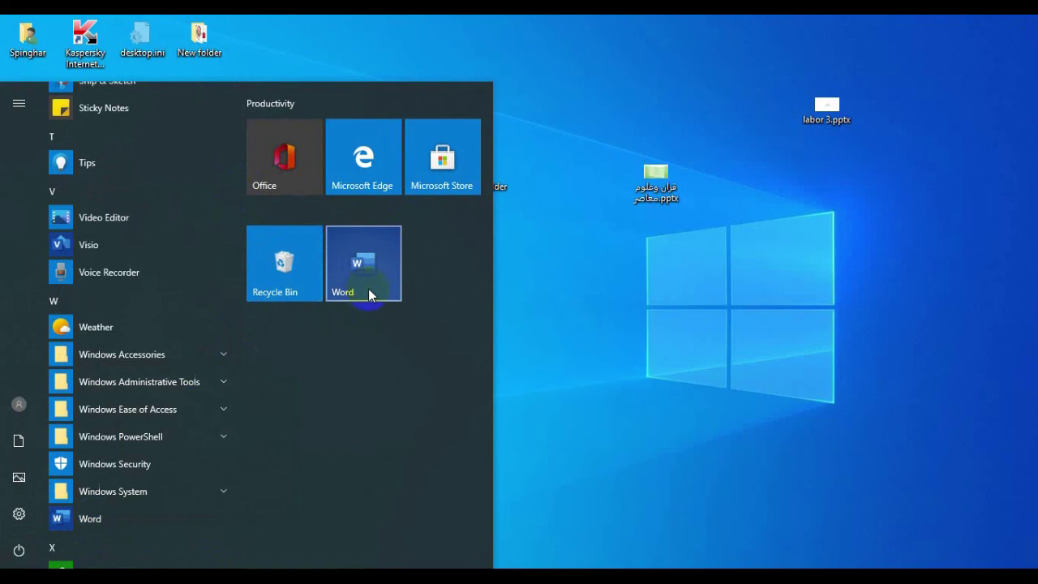
click(635, 370)
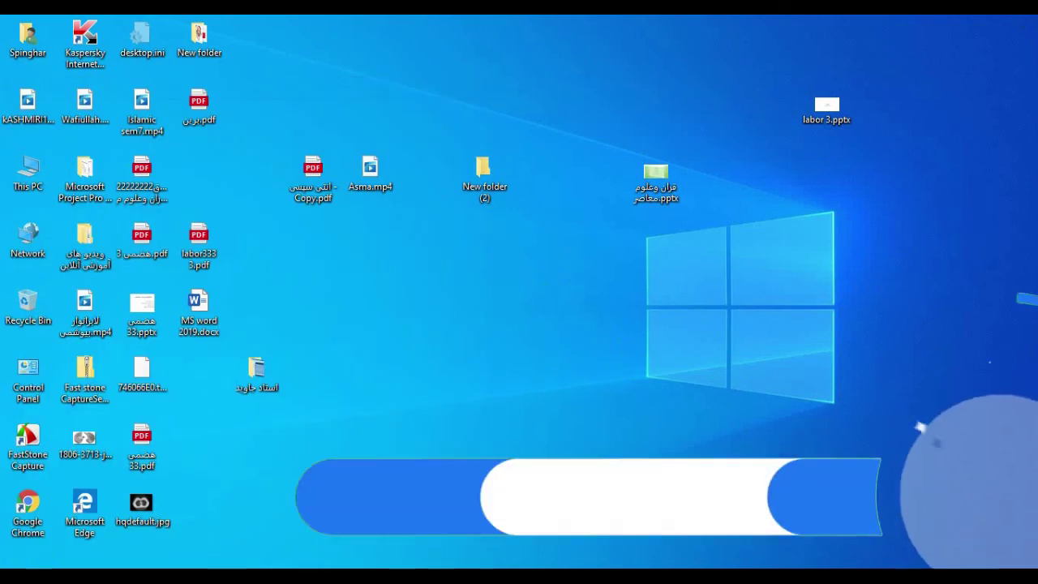
- Launch Word from its pinned Start tile, create a blank document, and close it
key(super)
click(714, 279)
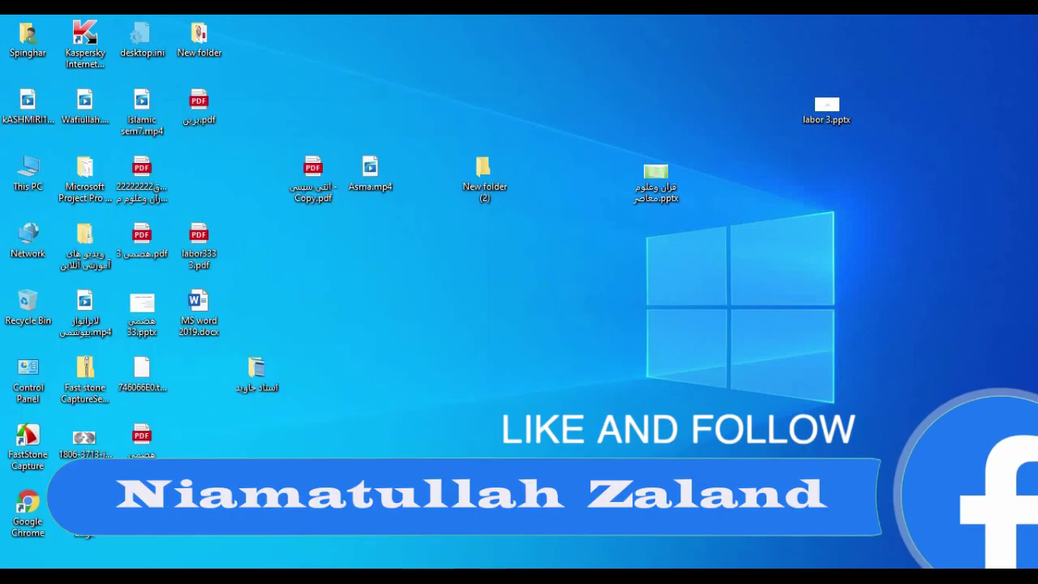
key(super)
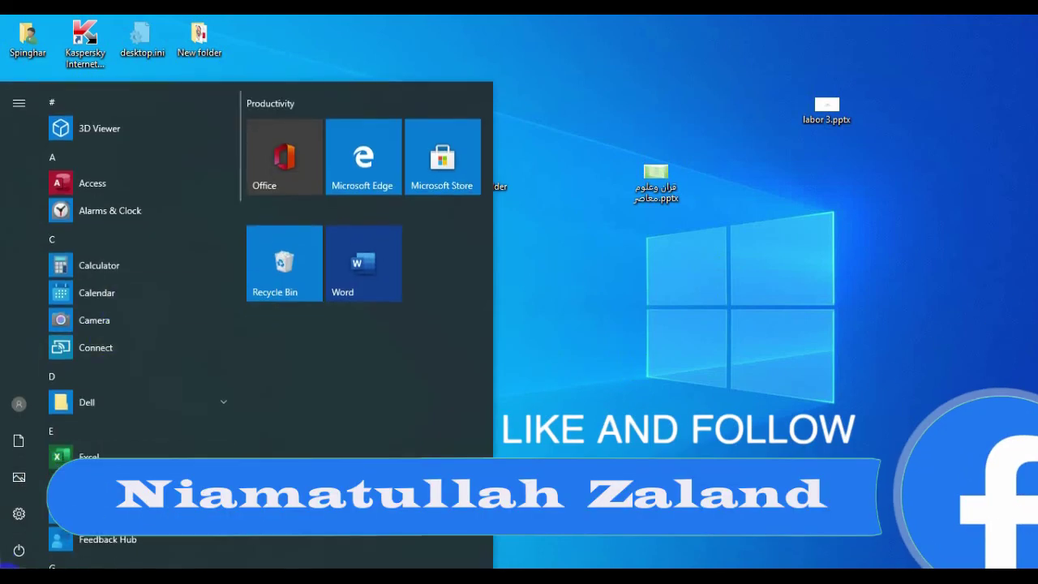
click(301, 276)
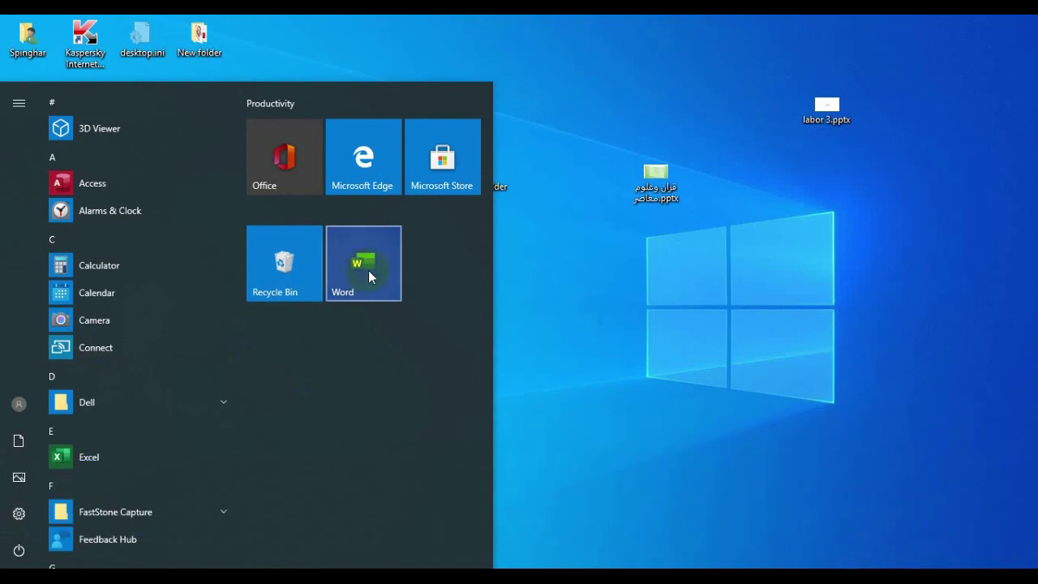
click(367, 270)
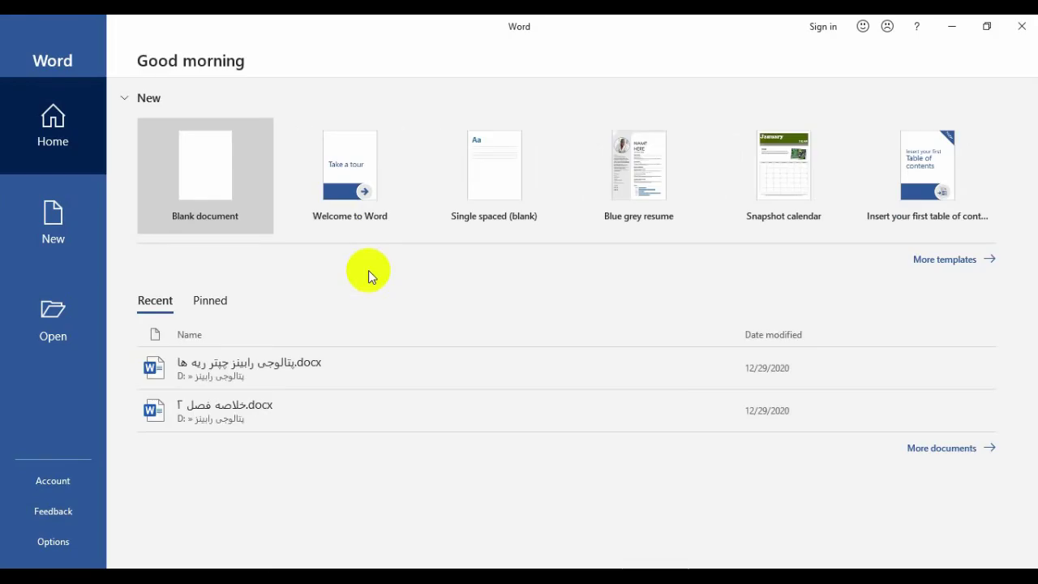
click(190, 187)
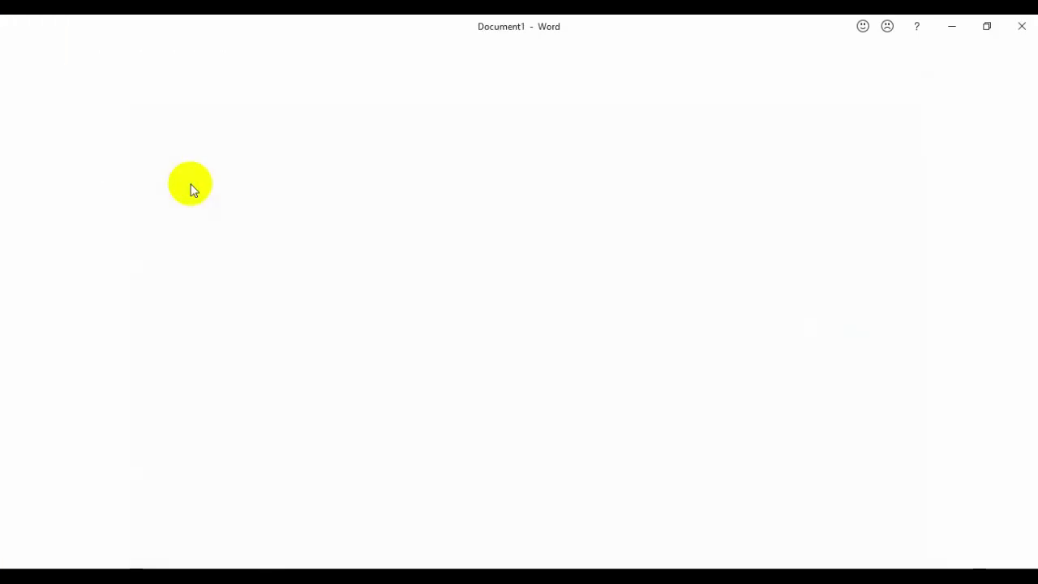
click(1023, 26)
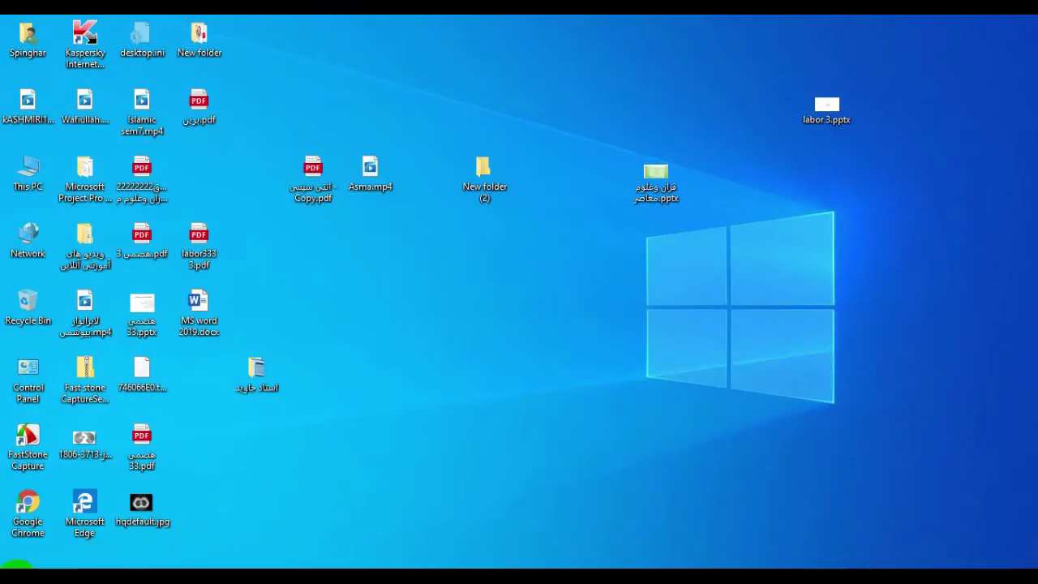
- Pin Word from the Windows app list to the taskbar and return to the desktop
click(16, 566)
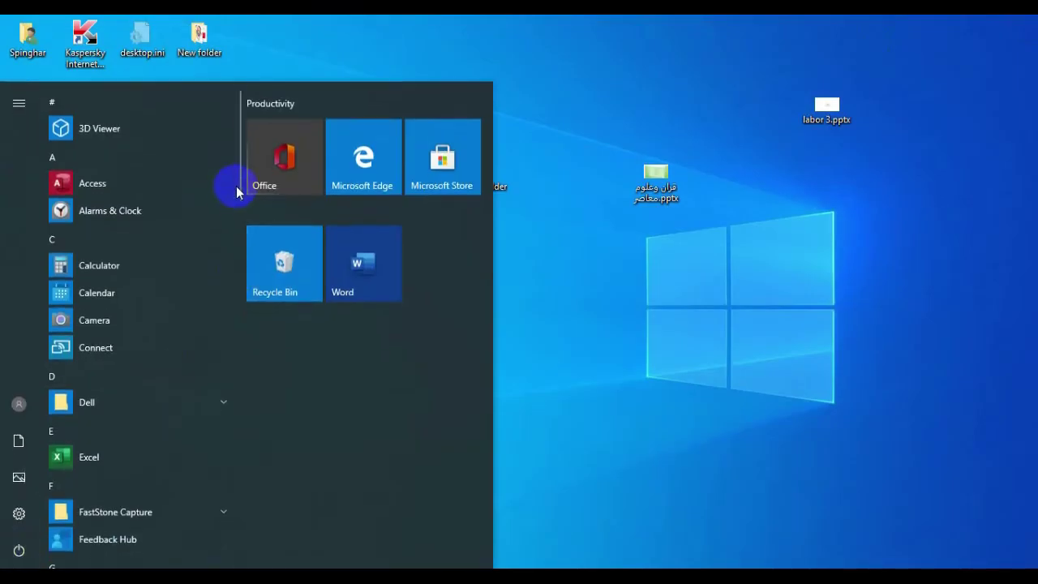
drag(234, 182, 238, 523)
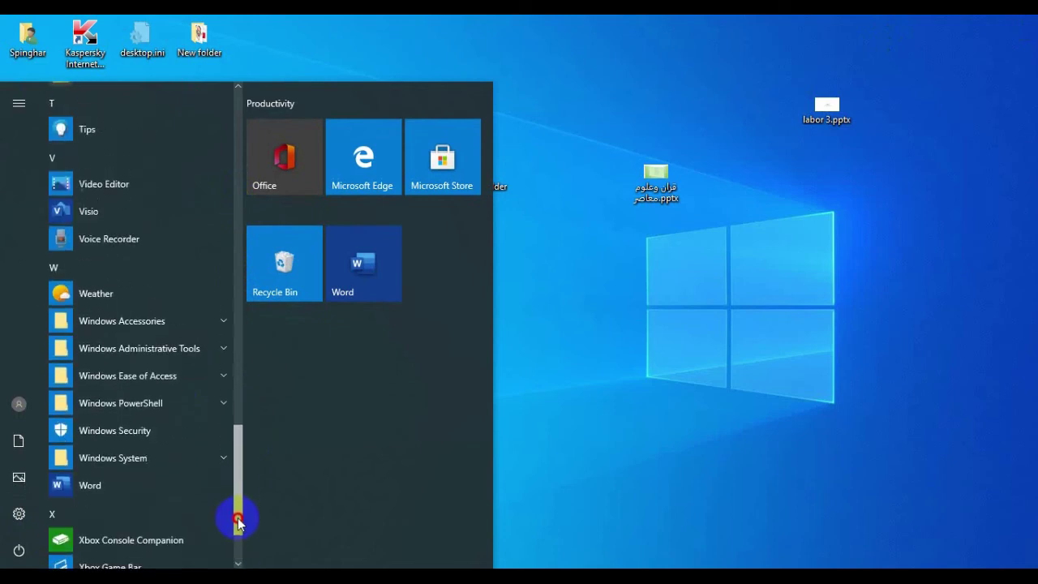
right_click(133, 489)
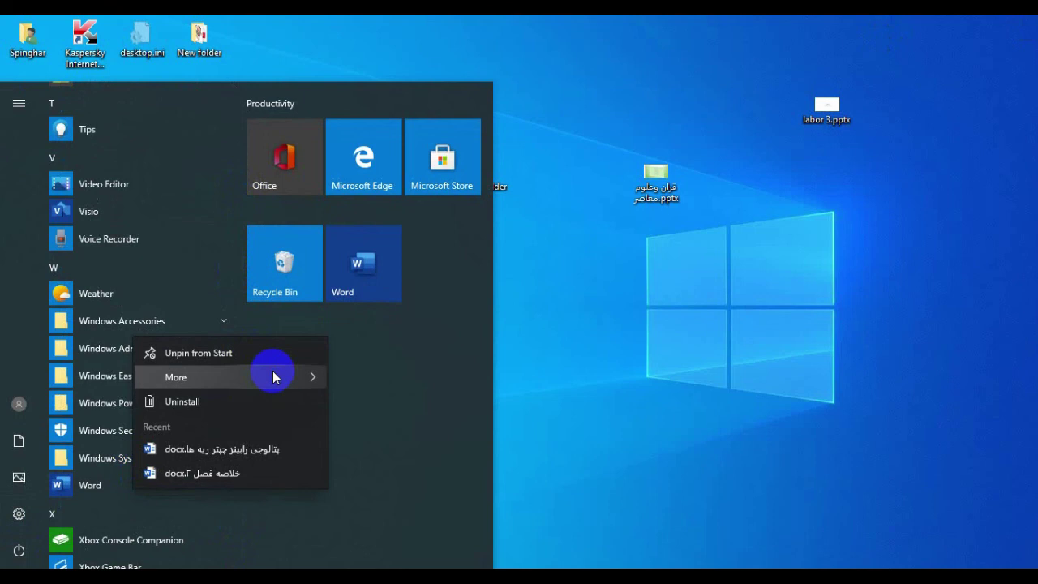
mouse_move(272, 373)
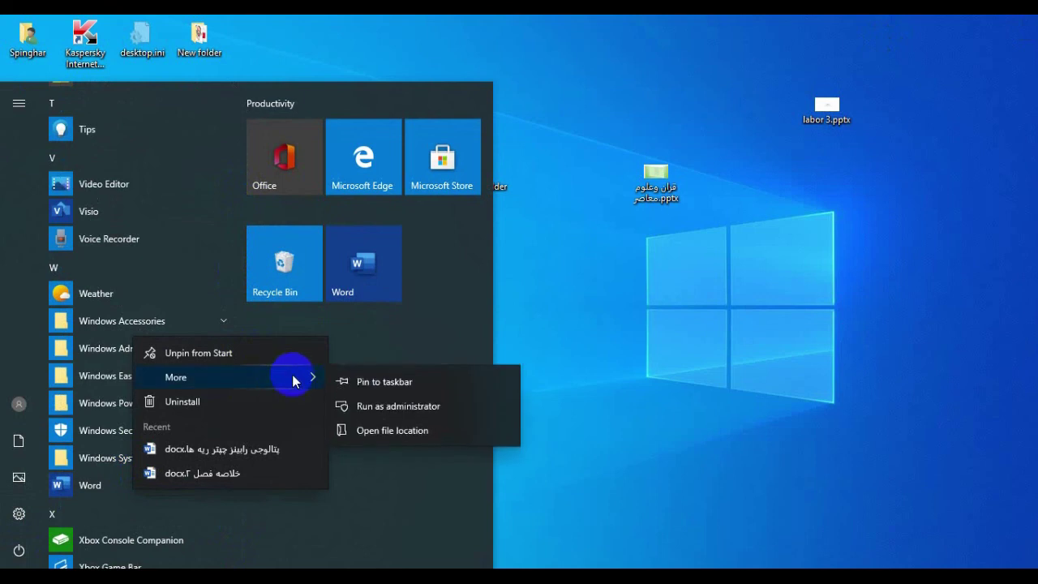
click(419, 382)
click(574, 366)
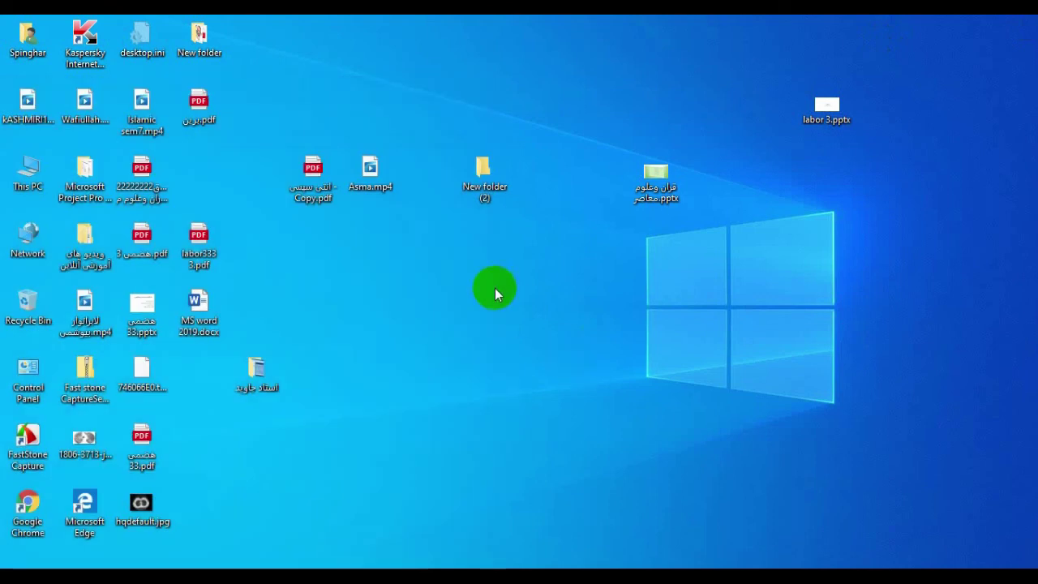
- Launch Word from its taskbar shortcut, create a blank document, and close it
right_click(495, 288)
click(538, 330)
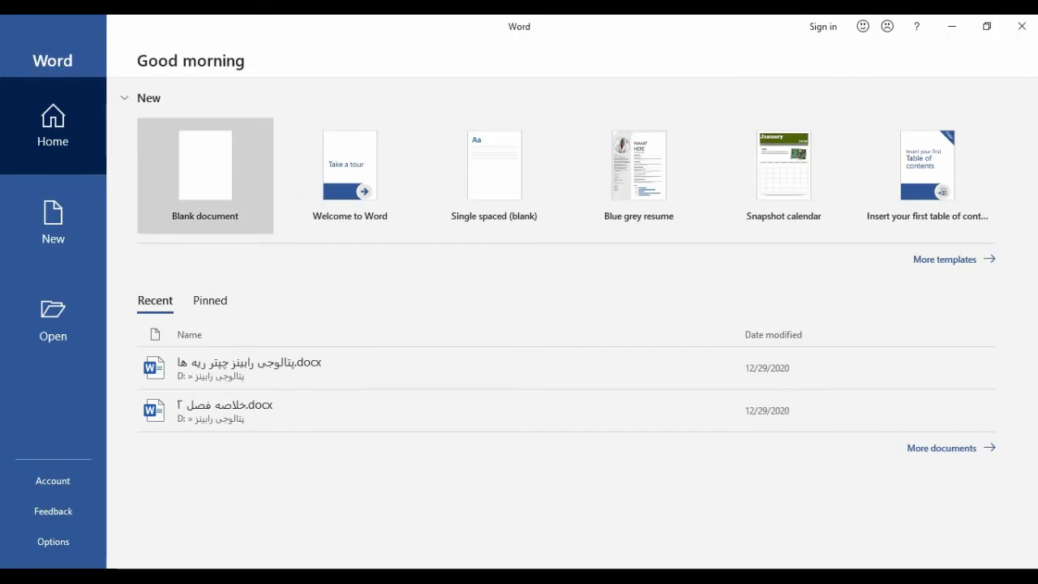
click(213, 162)
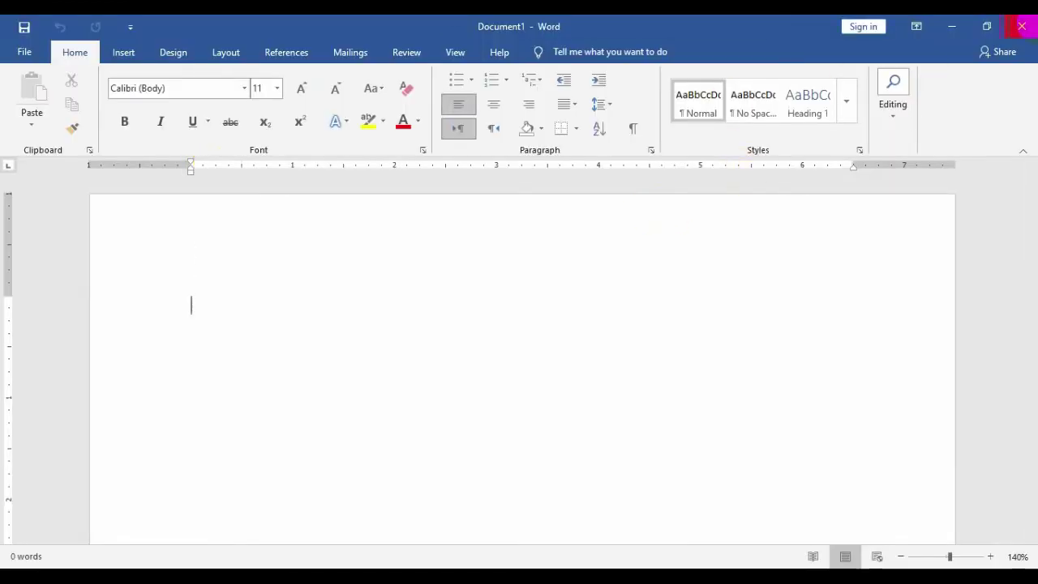
click(1031, 29)
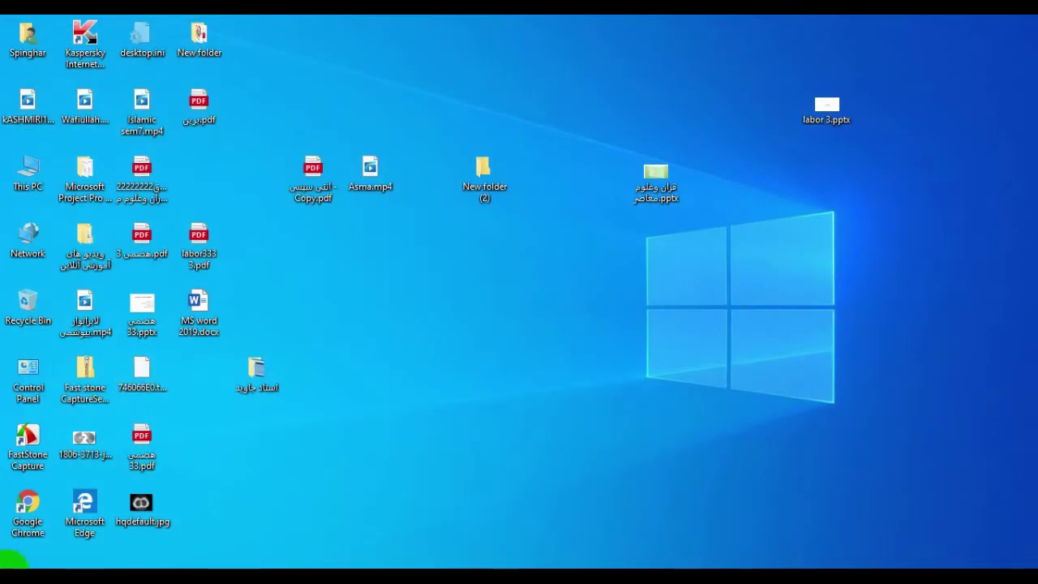
- Open the file location of Word from its entry in the Windows app list
click(17, 576)
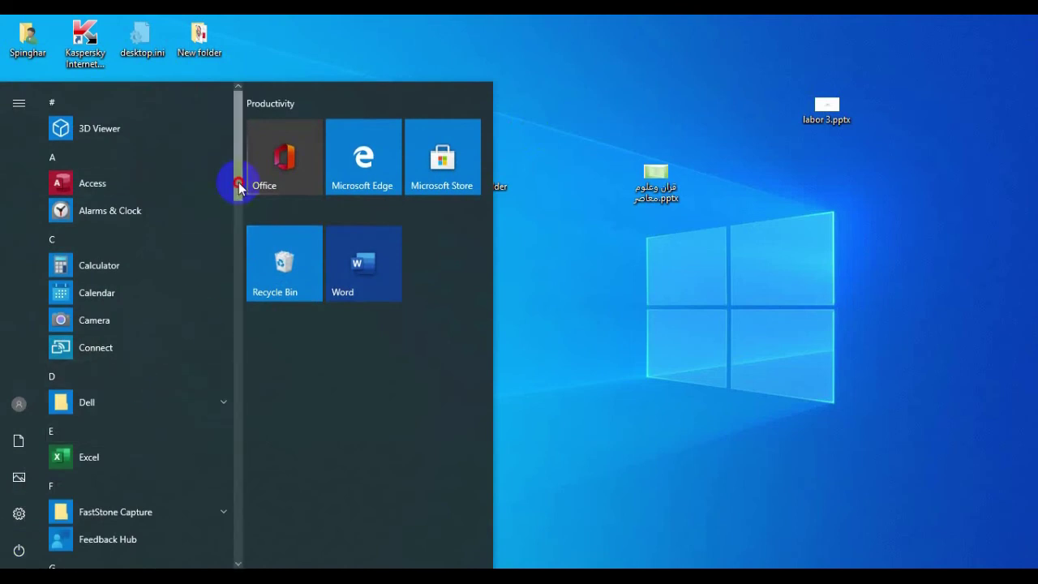
mouse_move(239, 187)
mouse_down()
mouse_move(255, 453)
mouse_move(244, 552)
mouse_move(235, 419)
mouse_move(235, 512)
mouse_up()
right_click(133, 516)
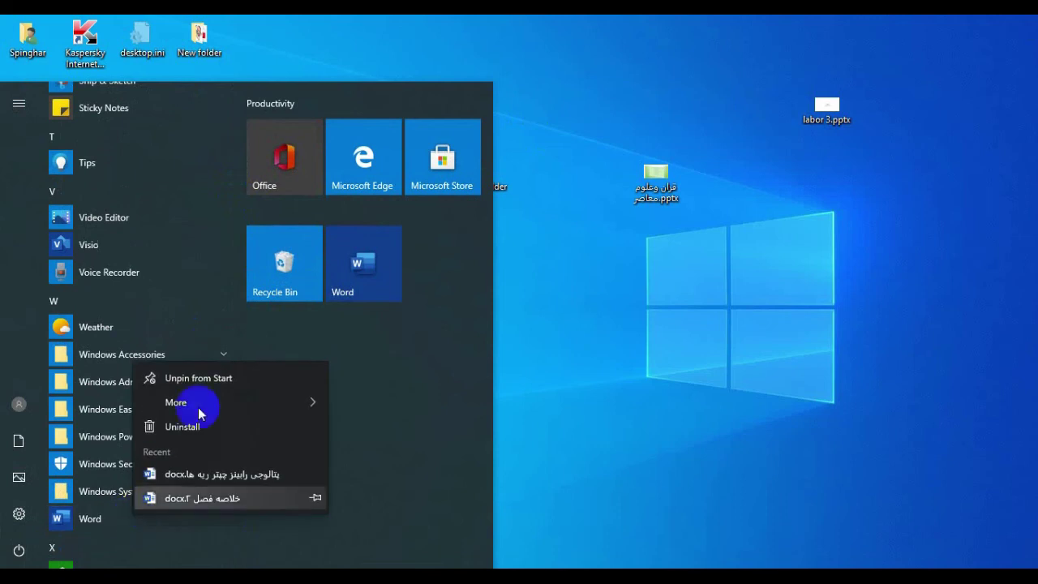
mouse_move(245, 398)
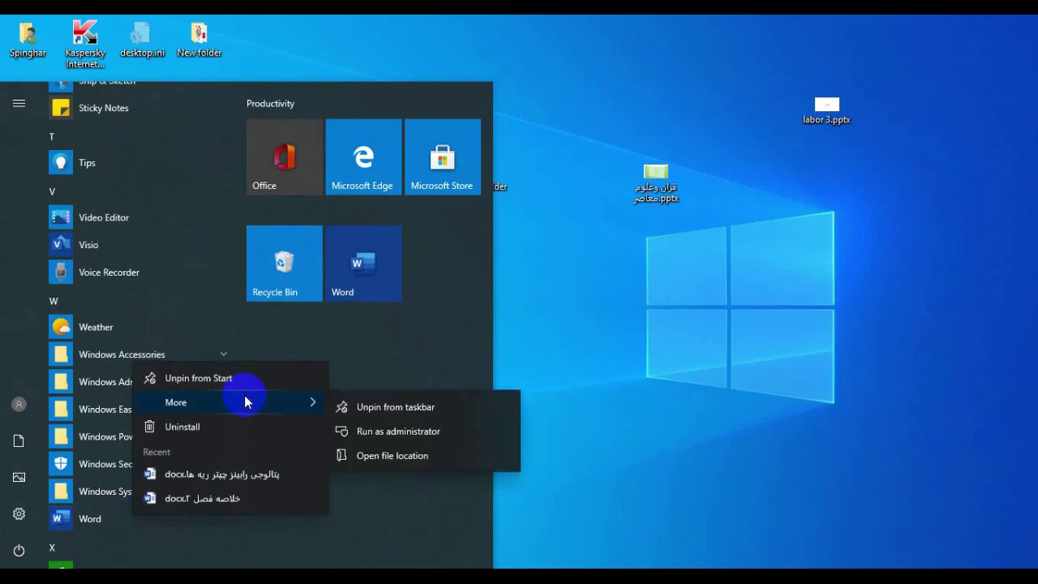
click(423, 458)
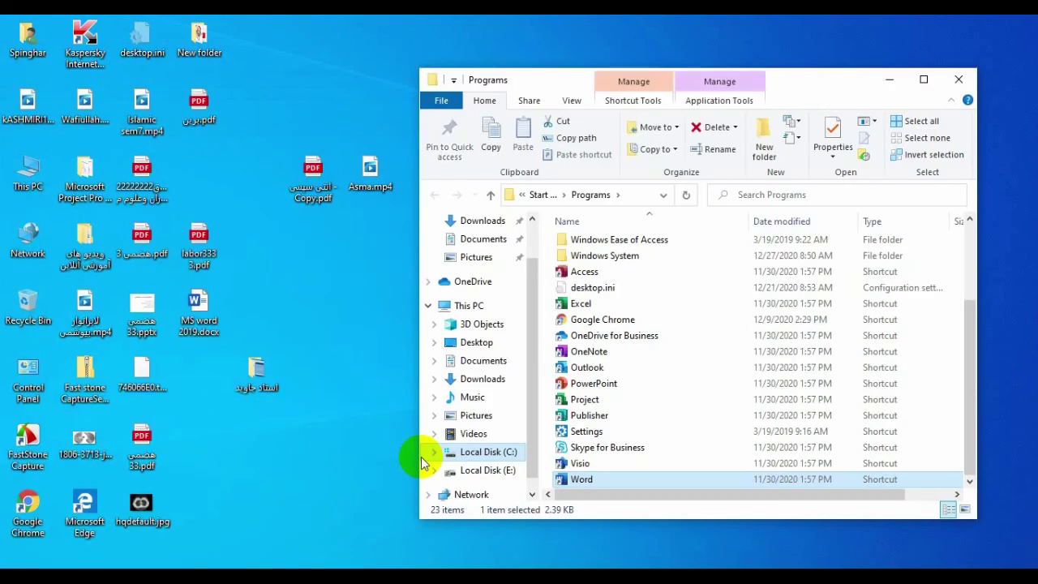
- Create a desktop shortcut for Word from the Programs folder, minimize the folder window, and refresh the desktop
right_click(598, 478)
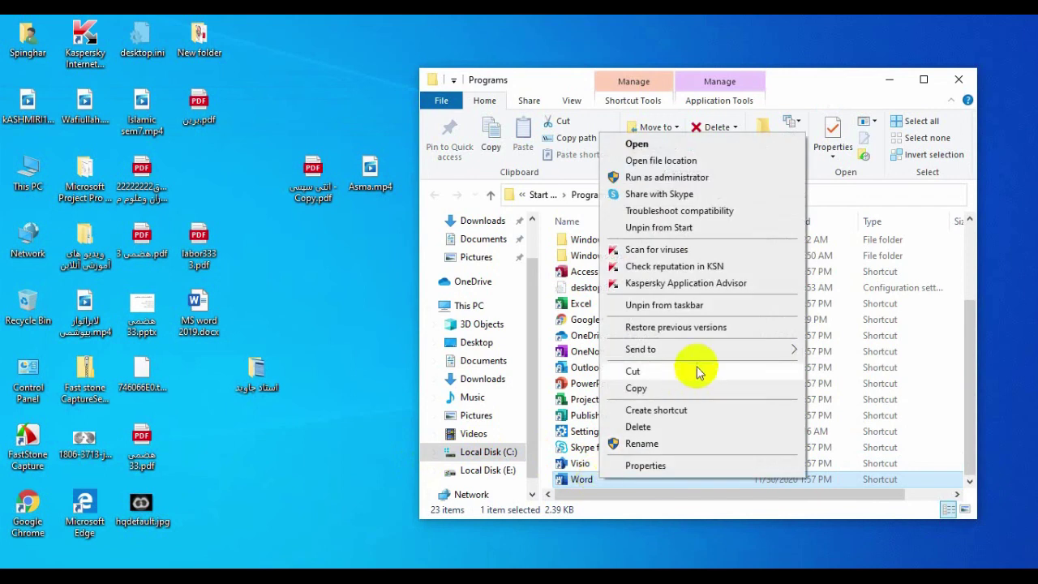
mouse_move(716, 354)
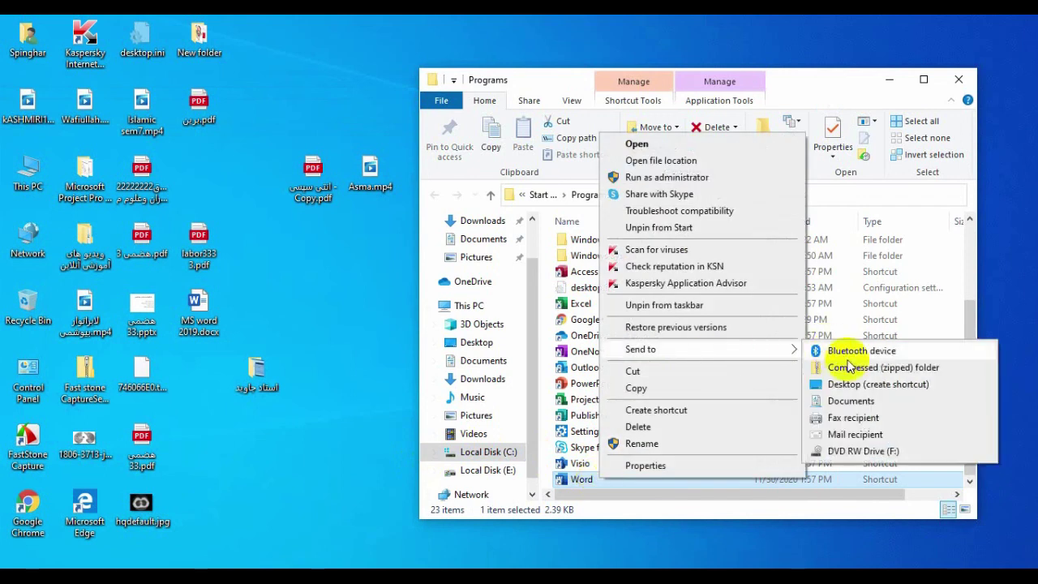
click(862, 386)
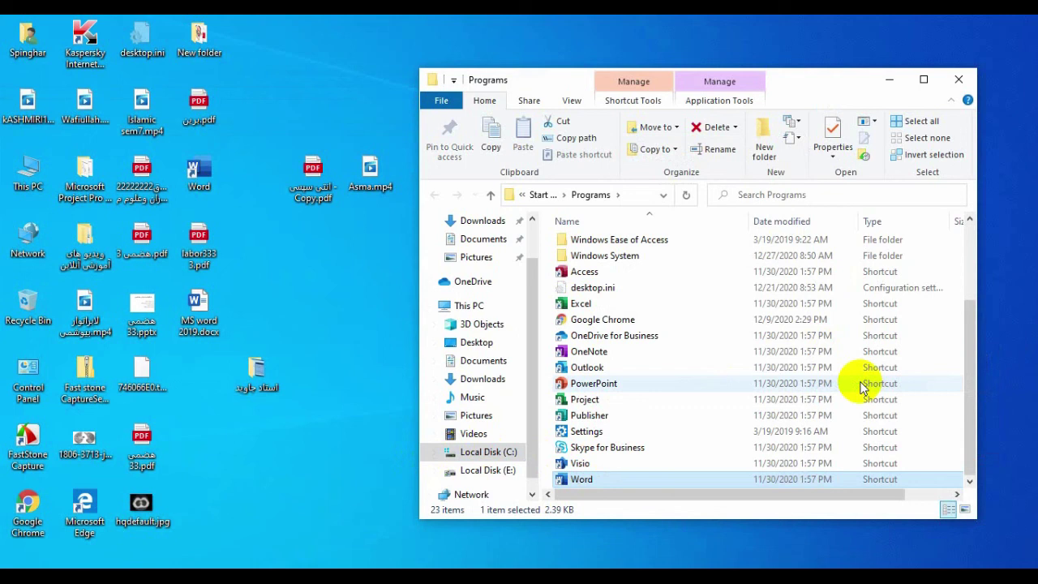
click(888, 80)
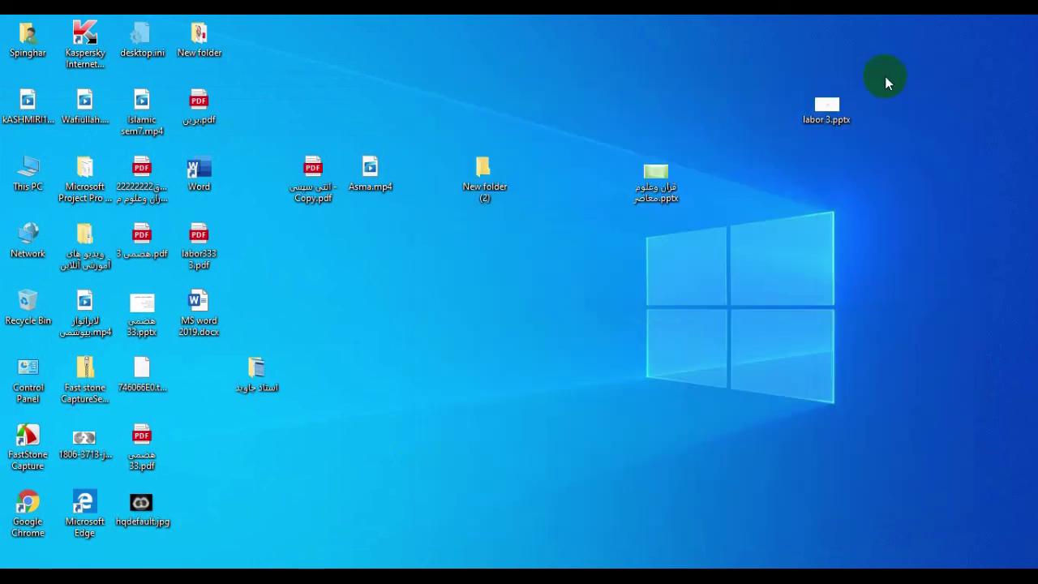
right_click(464, 455)
click(542, 308)
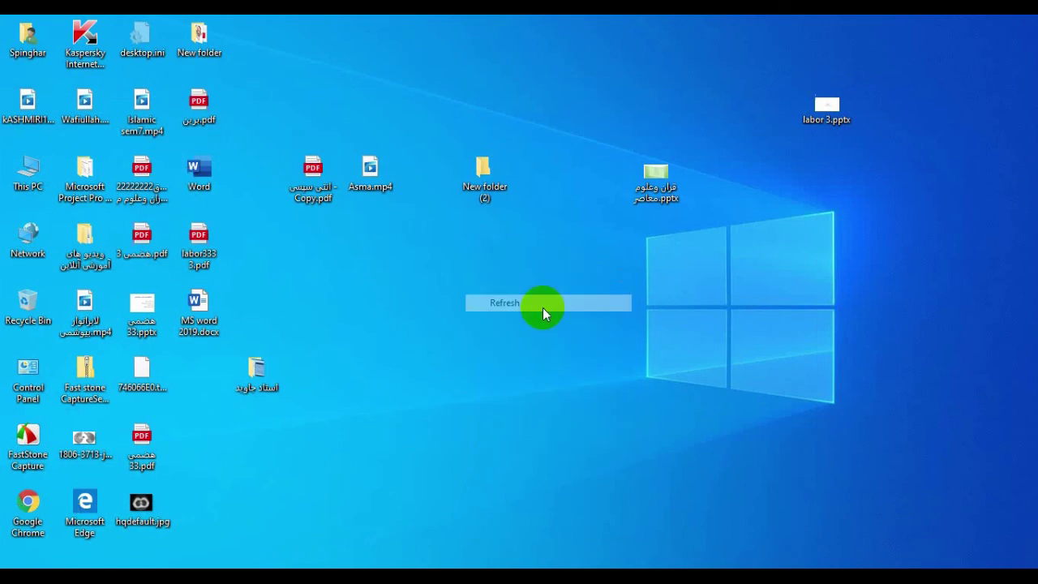
- Launch Word from its desktop shortcut, create a blank document, and close it
double_click(203, 178)
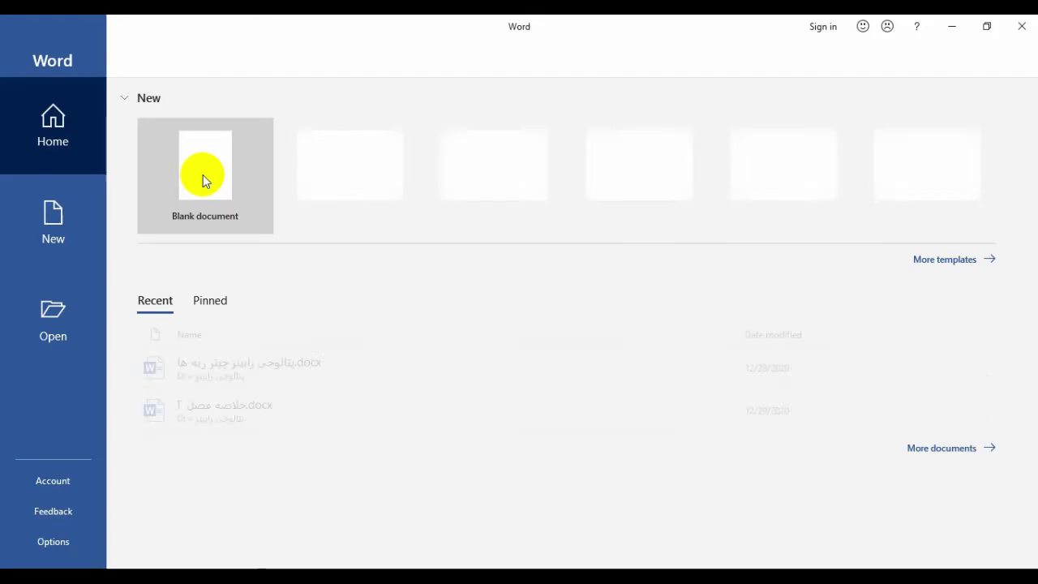
click(213, 183)
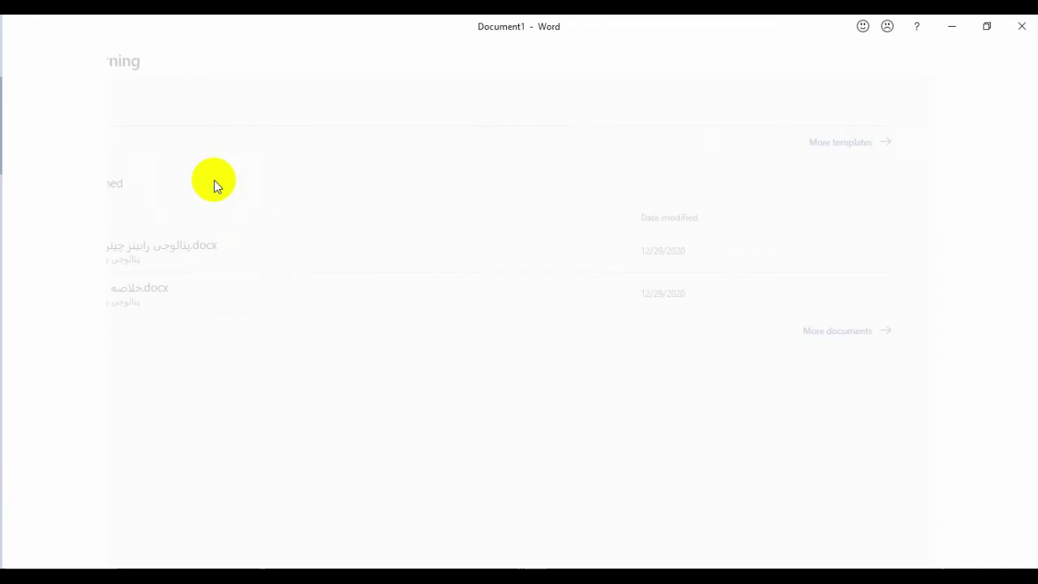
click(1026, 29)
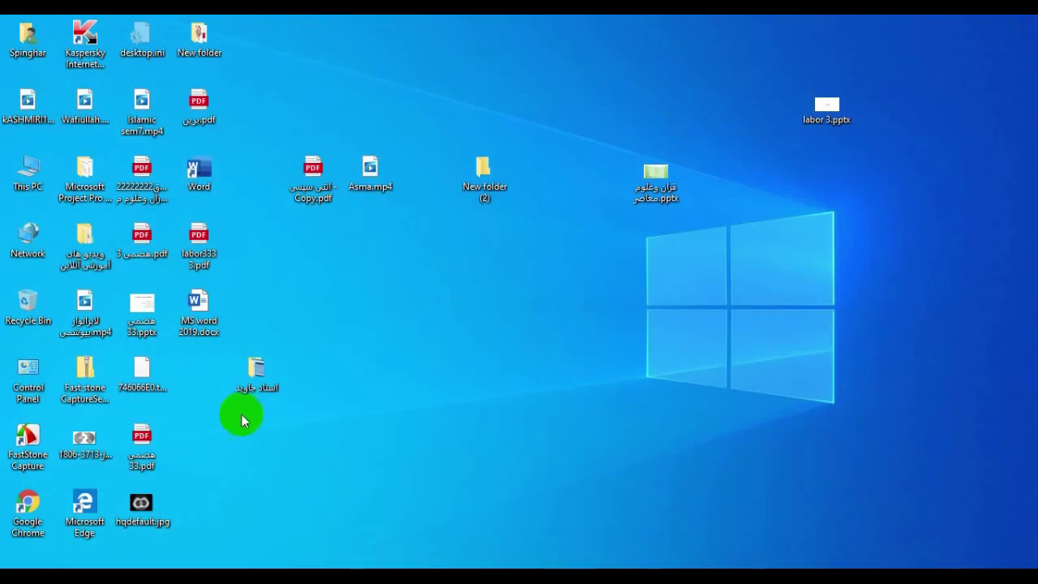
- Open the Programs folder that holds the Word shortcut, starting from Word's entry in the app list
key(super)
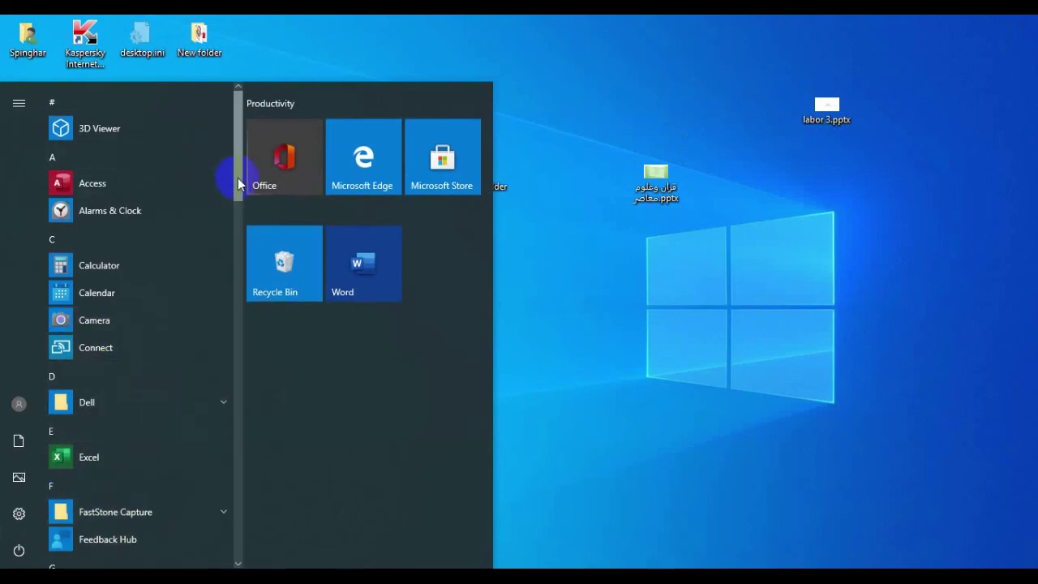
mouse_move(238, 173)
mouse_down()
mouse_move(250, 557)
mouse_move(236, 197)
mouse_move(240, 517)
mouse_up()
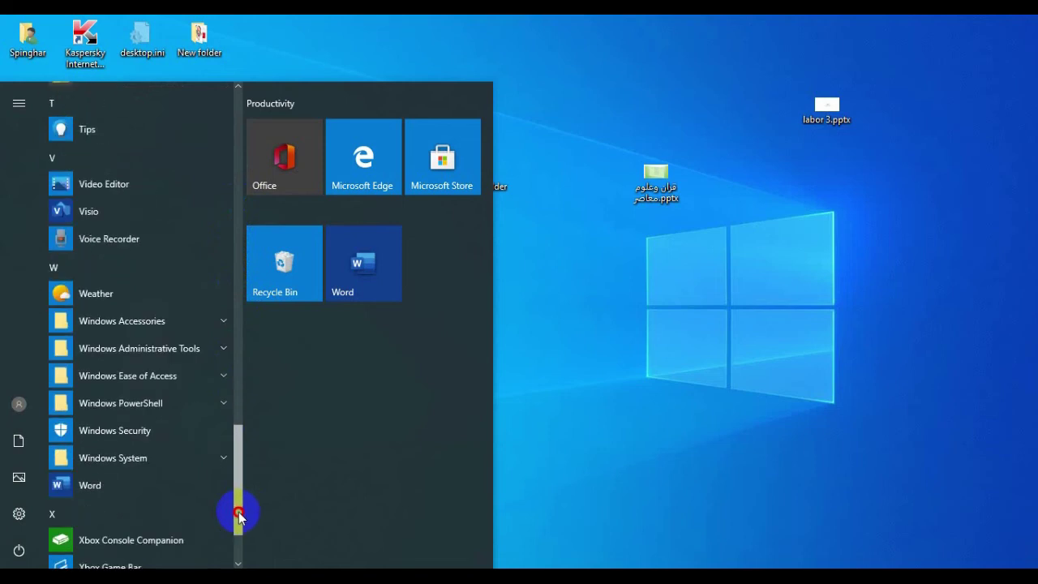
right_click(134, 487)
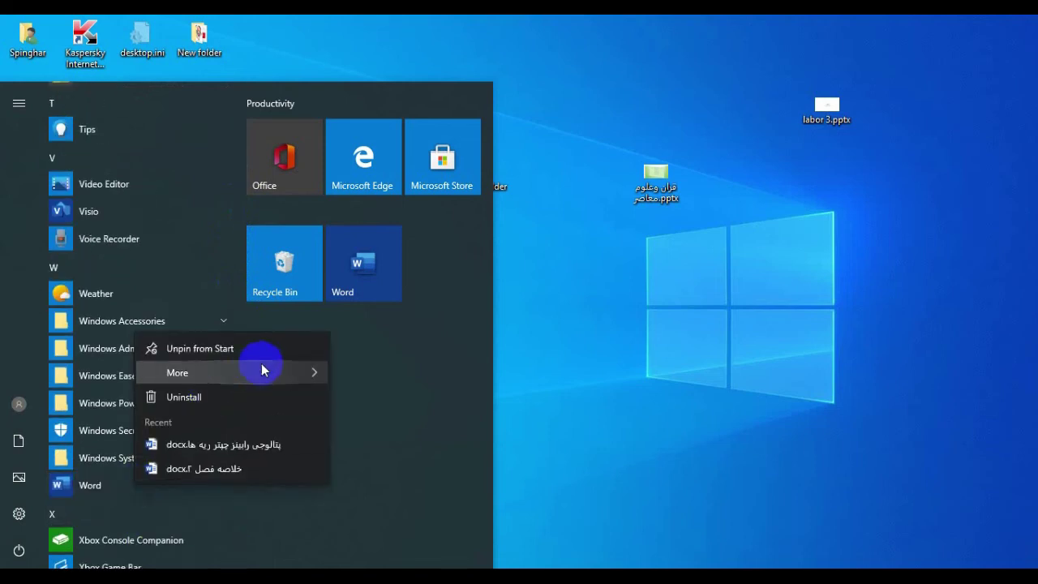
mouse_move(261, 369)
click(391, 424)
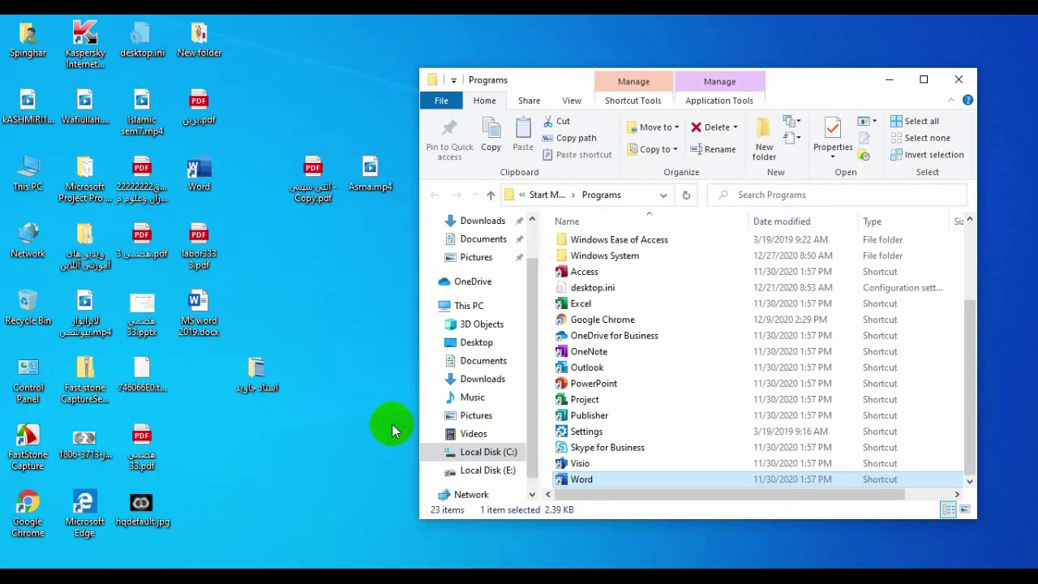
- Assign the shortcut key Ctrl + Alt + W to the Word shortcut, granting administrator permission, and close the Programs folder
right_click(578, 487)
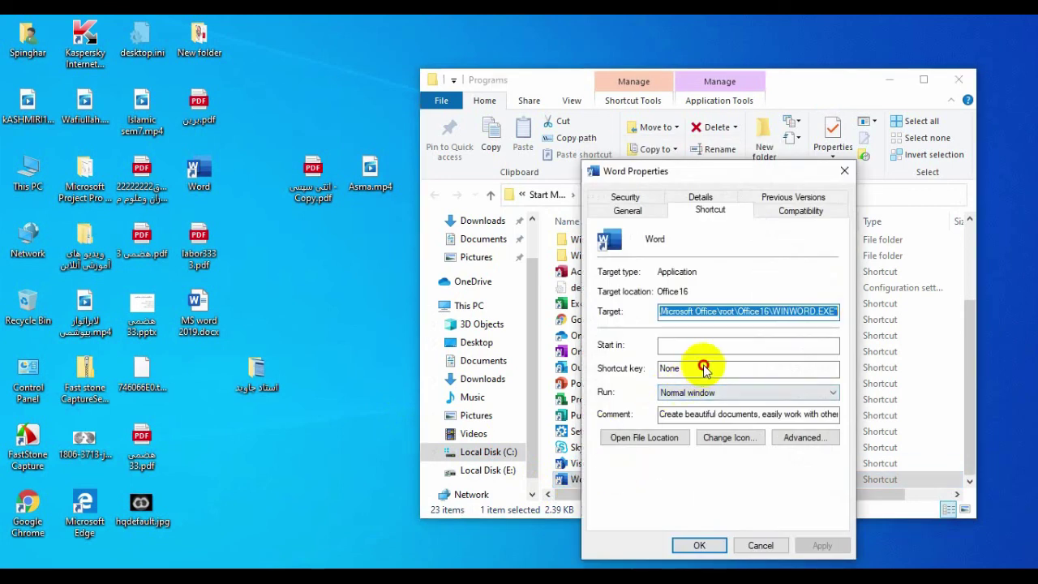
click(703, 369)
key(ctrl+alt+w)
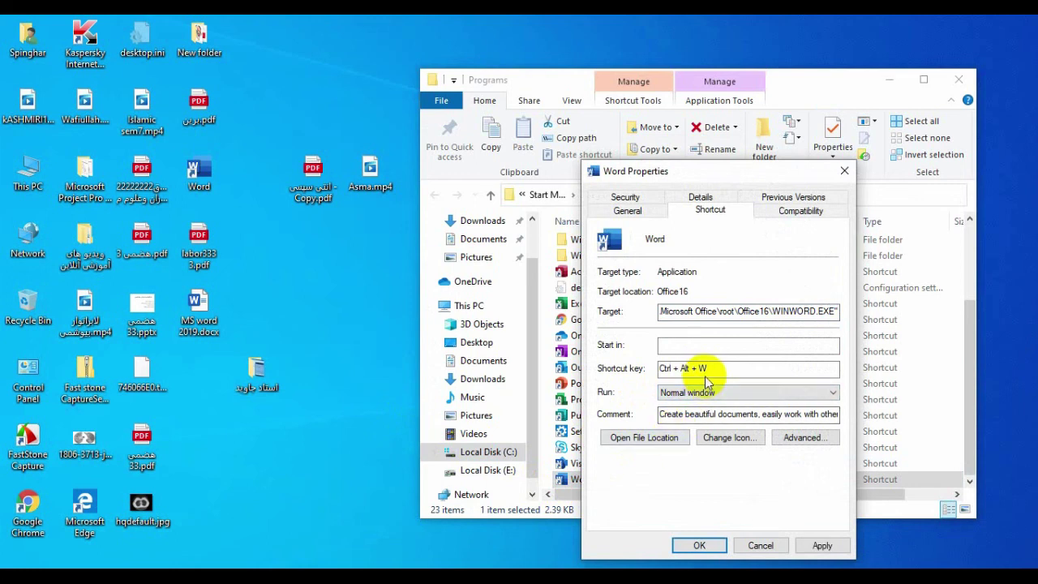
click(824, 547)
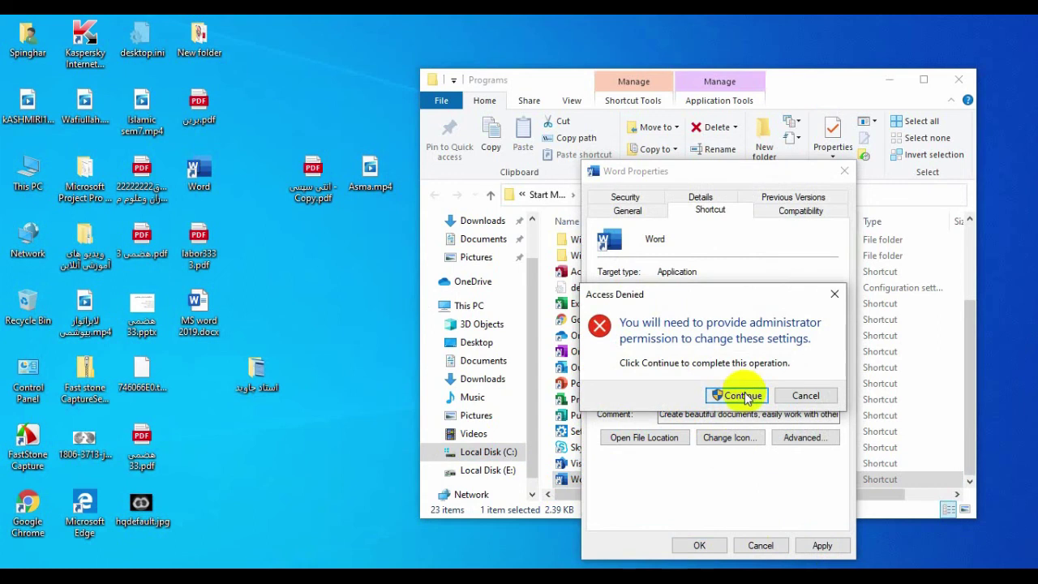
click(745, 395)
click(702, 546)
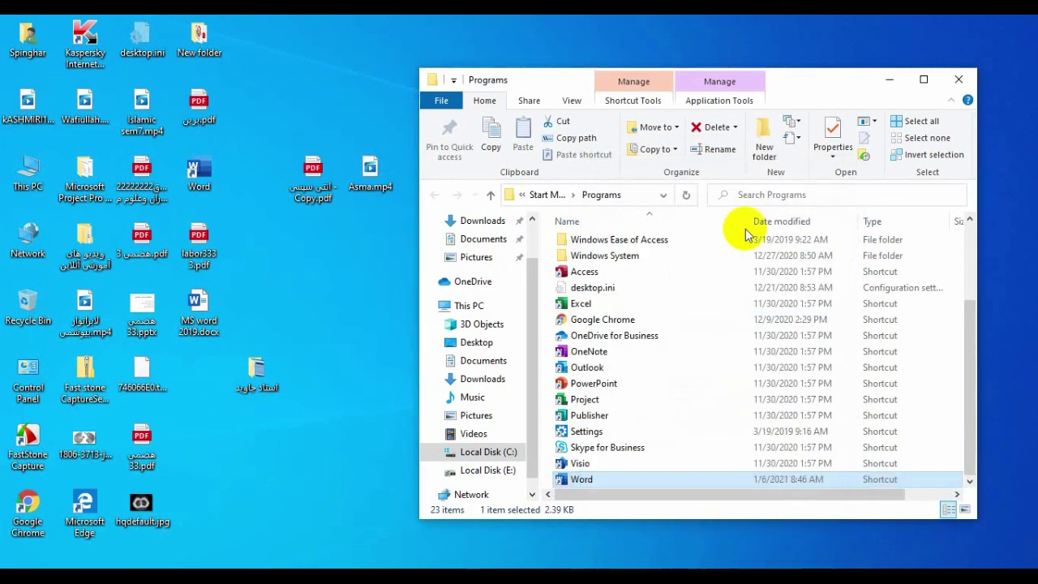
click(959, 81)
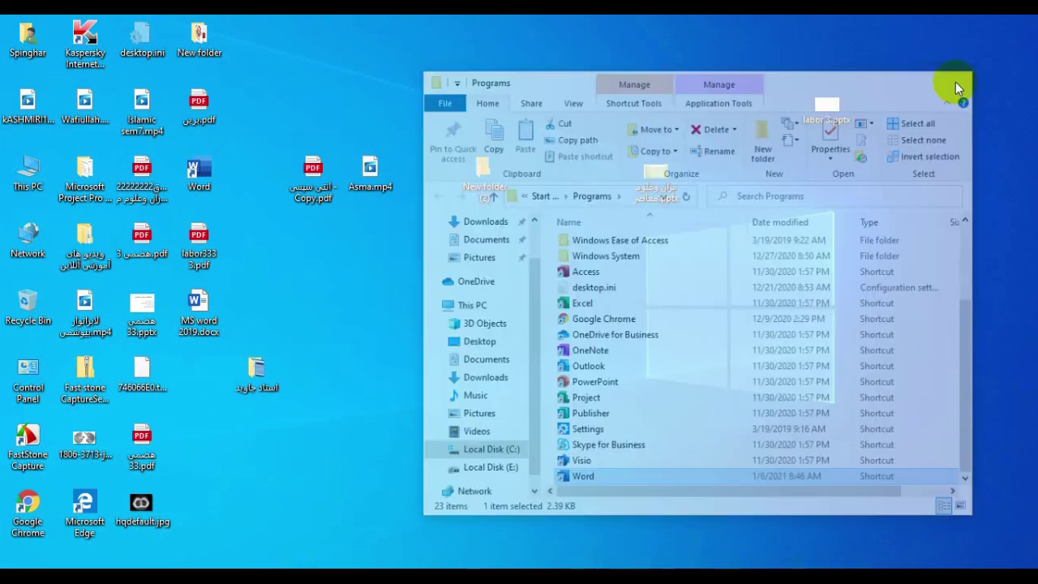
- Refresh the desktop, launch Word with its assigned shortcut key, and create and close a blank document
right_click(553, 309)
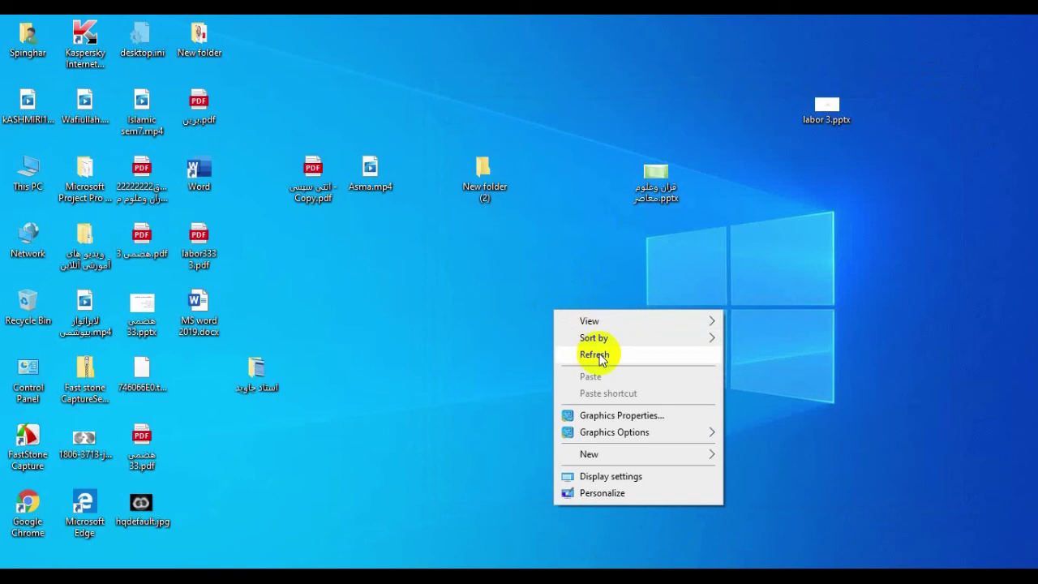
click(596, 354)
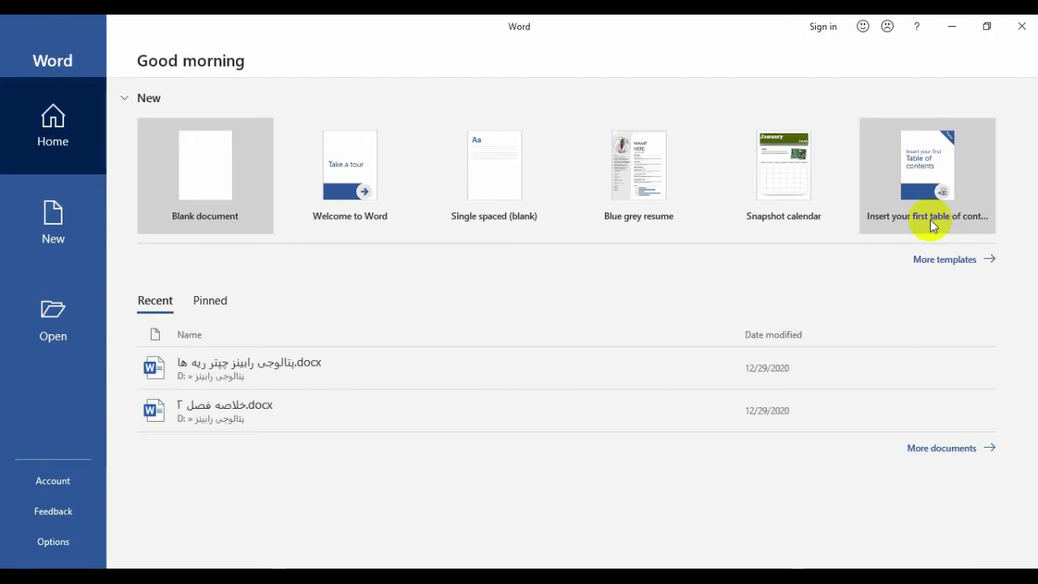
click(235, 170)
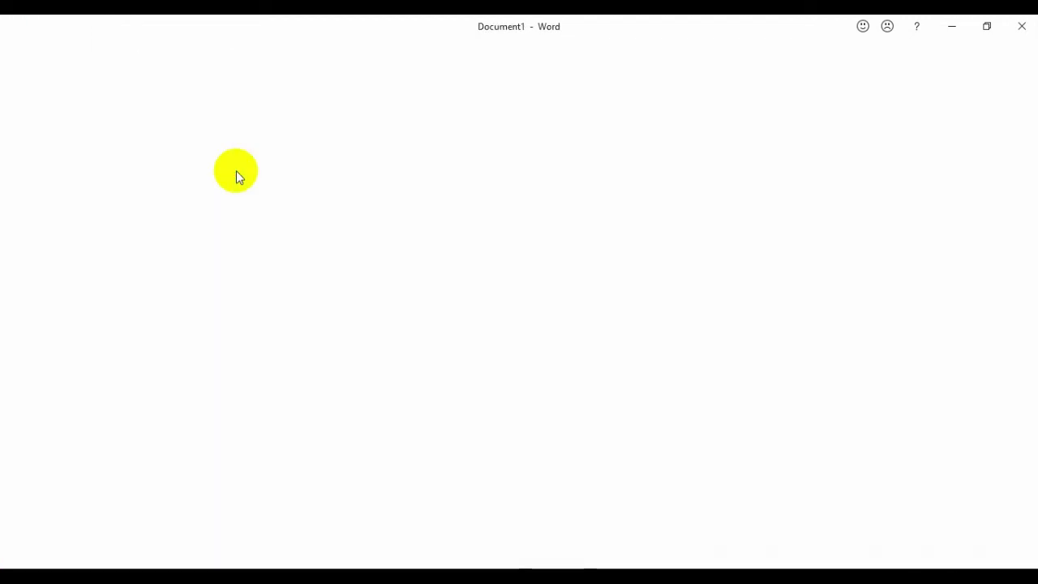
click(1019, 21)
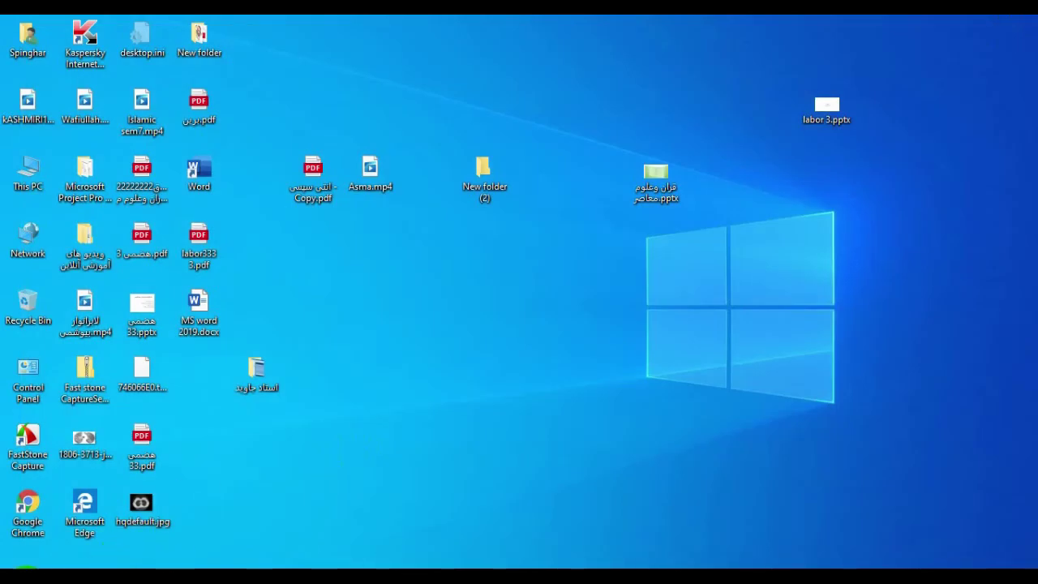
- Launch Word from the Windows Run dialog with the command winword, and close it
key(super)
click(682, 387)
key(super+r)
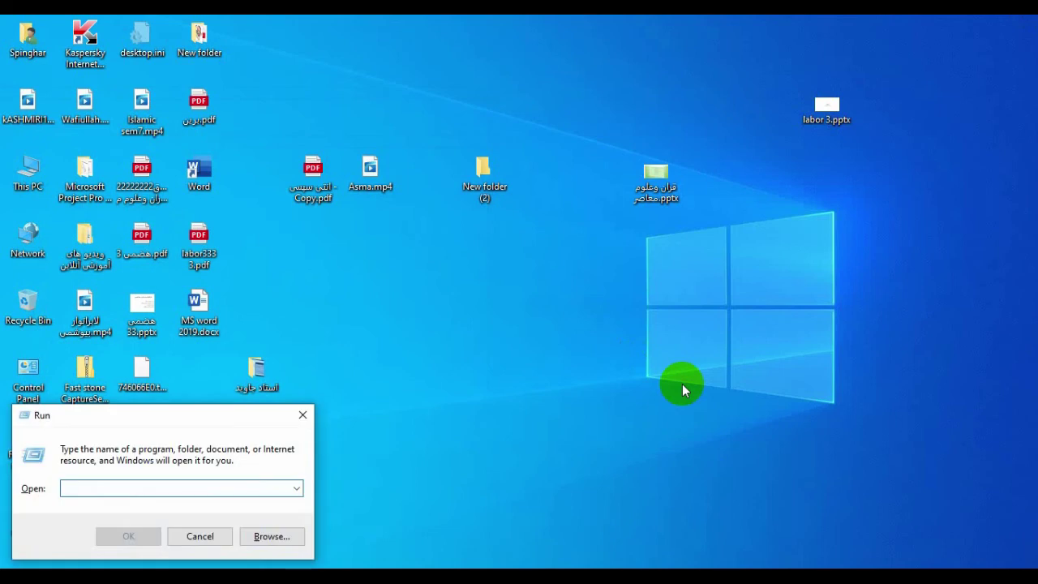
text(winwor)
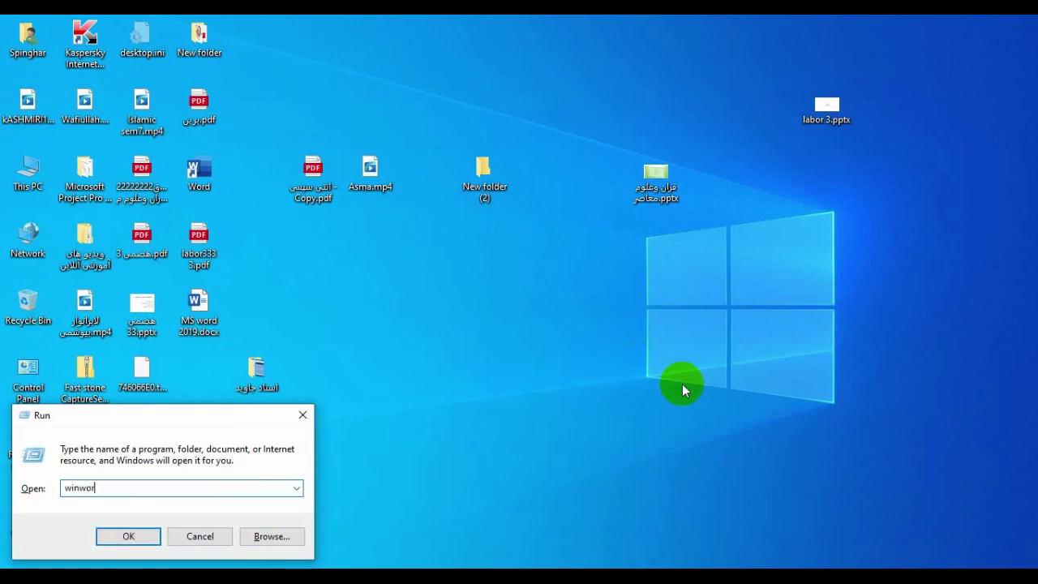
text(d)
key(Return)
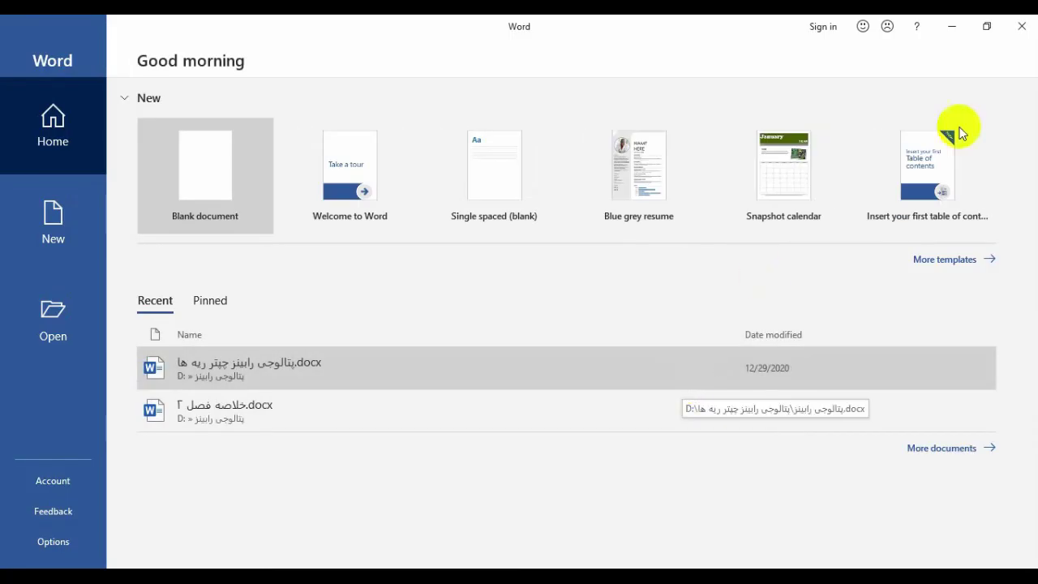
click(1022, 34)
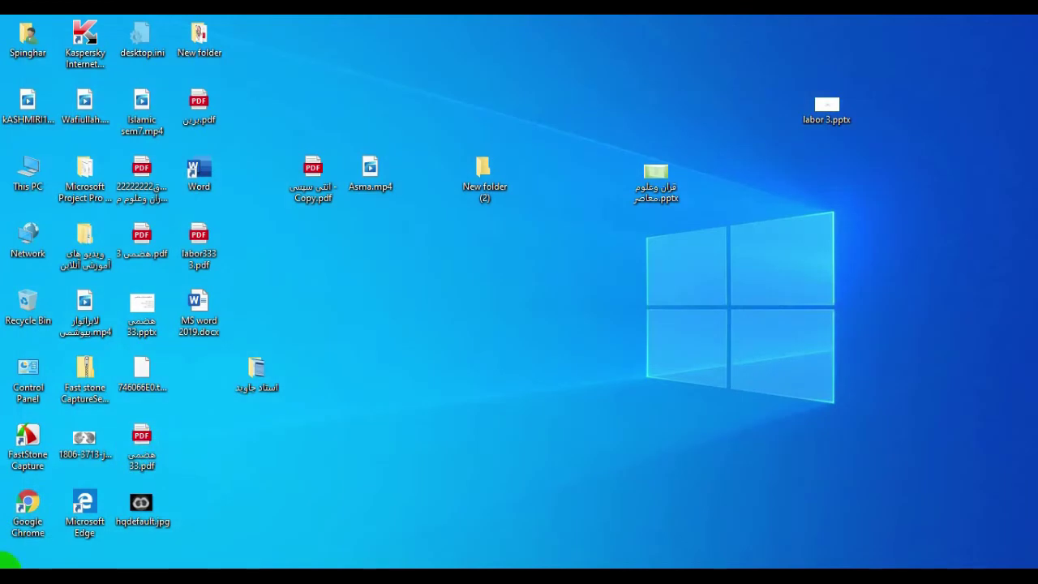
- Search Windows for cmd and open the Command Prompt
key(super+x)
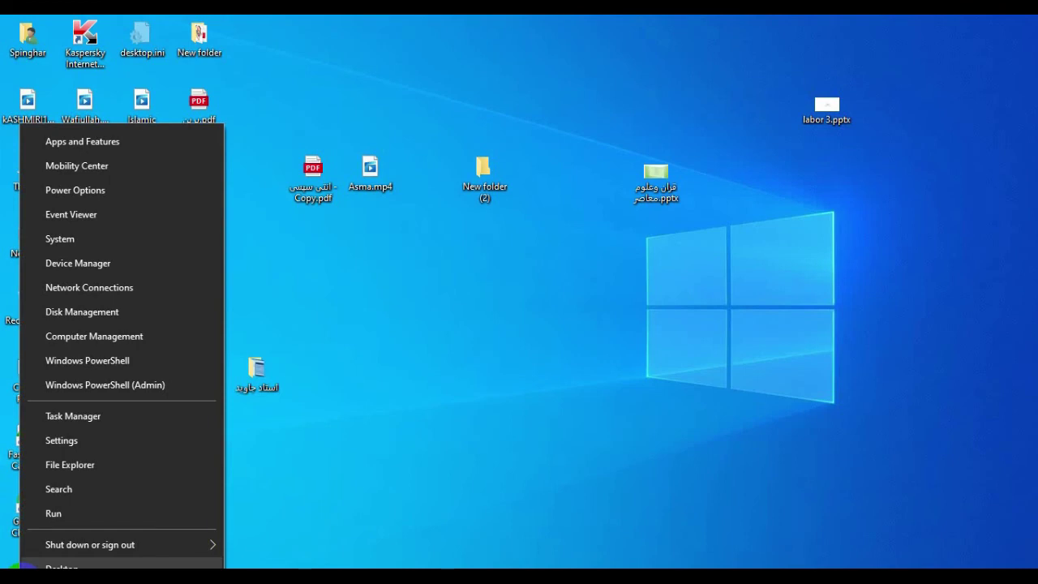
click(54, 577)
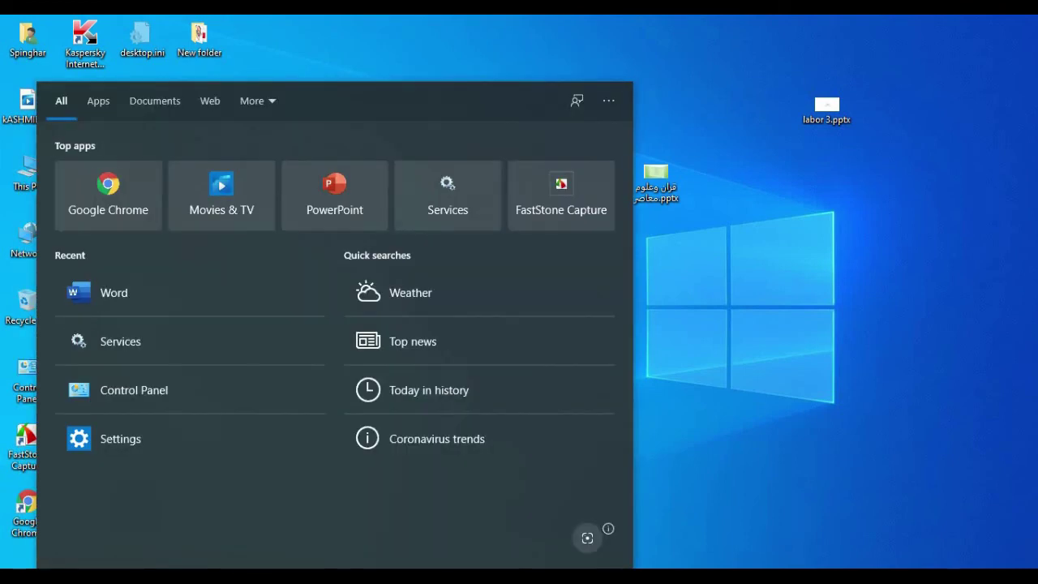
text(cmd)
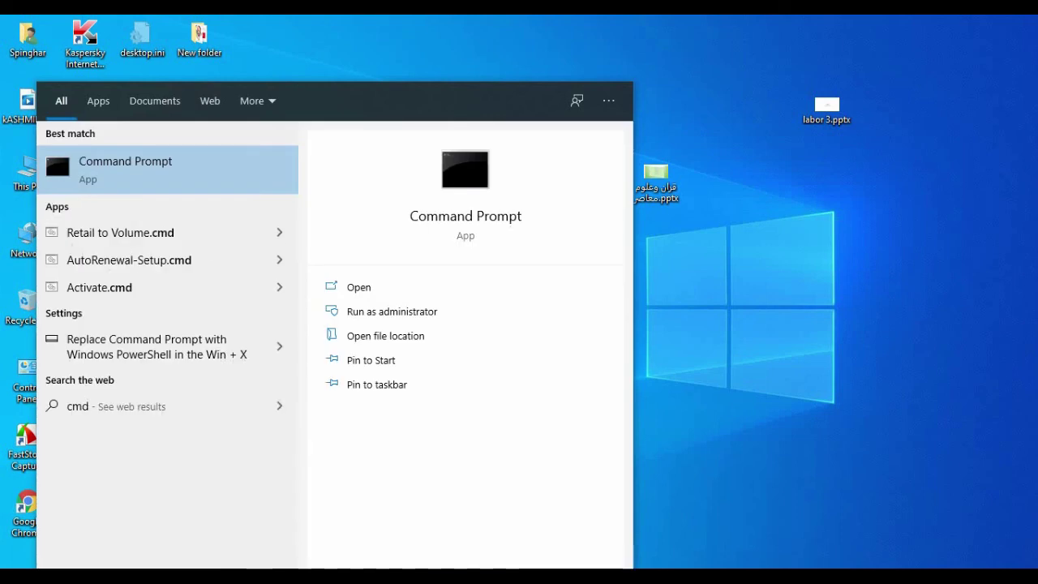
key(Return)
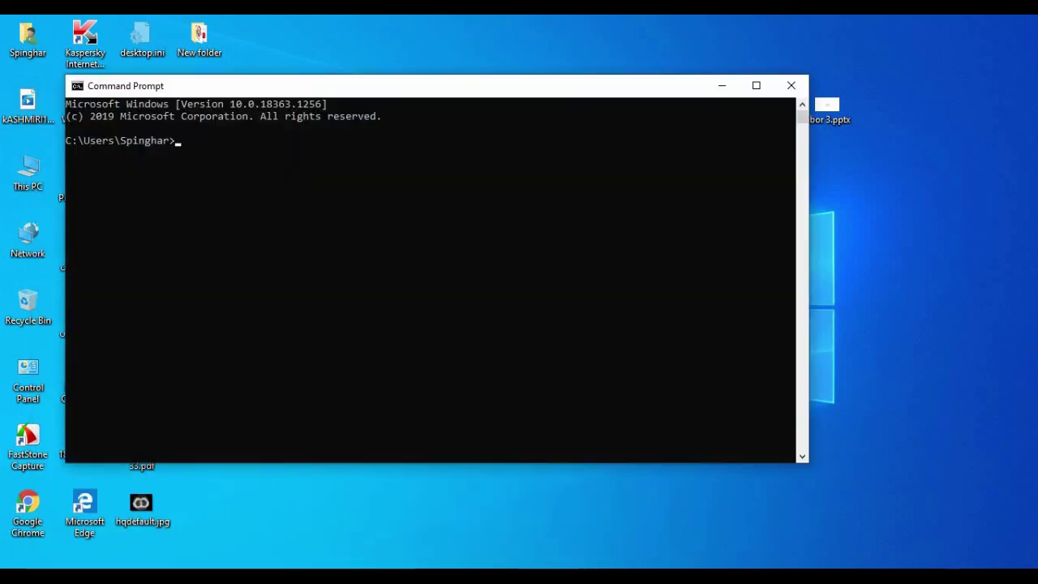
- Launch Word from the Command Prompt with the command start winword
text(start)
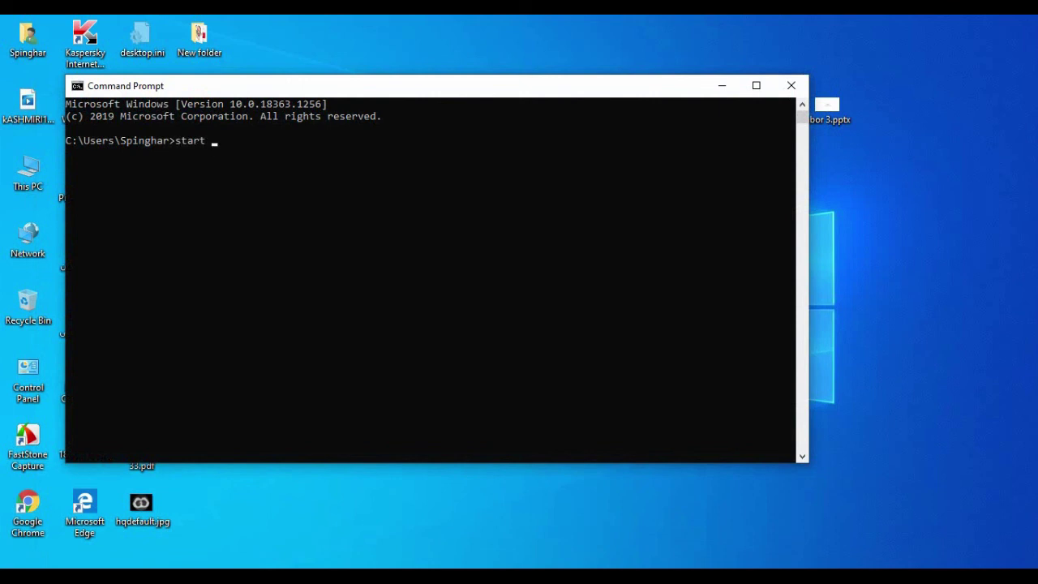
text( windor)
key(BackSpace)
text(rd)
key(Return)
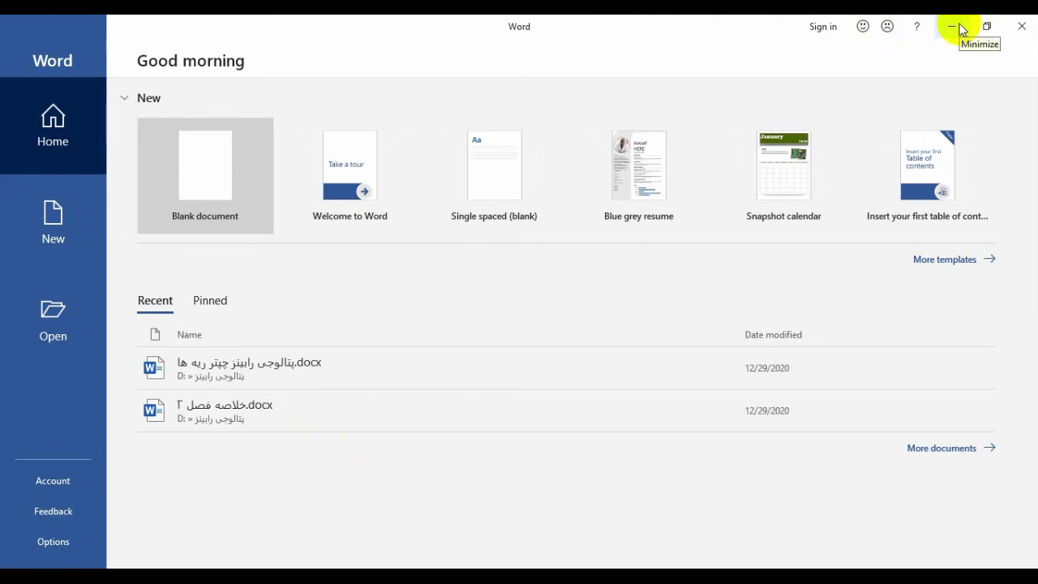
- Close Word, relaunch it by running the desktop batch file program writing.bat, and close it again
click(1022, 26)
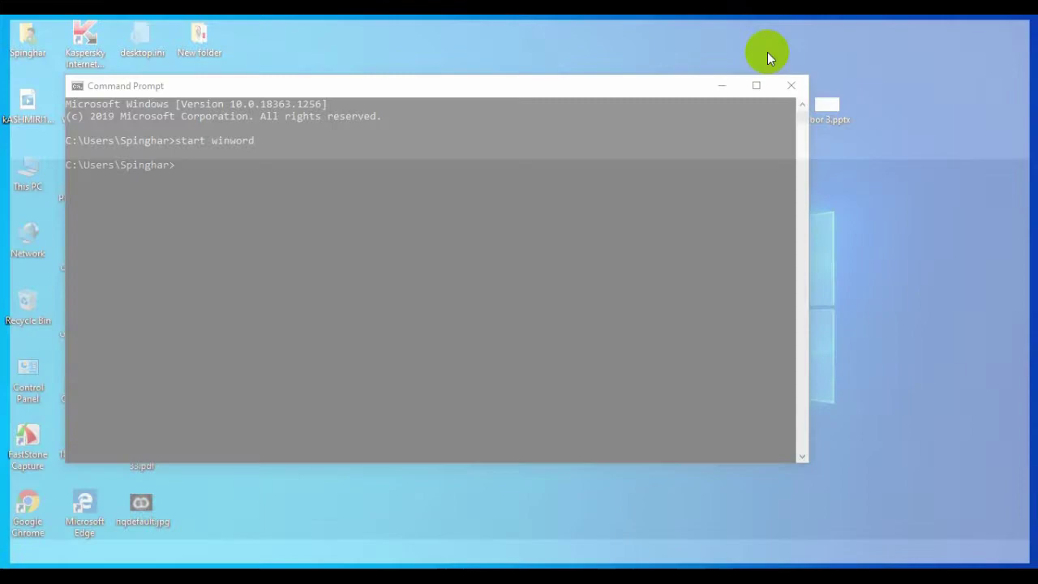
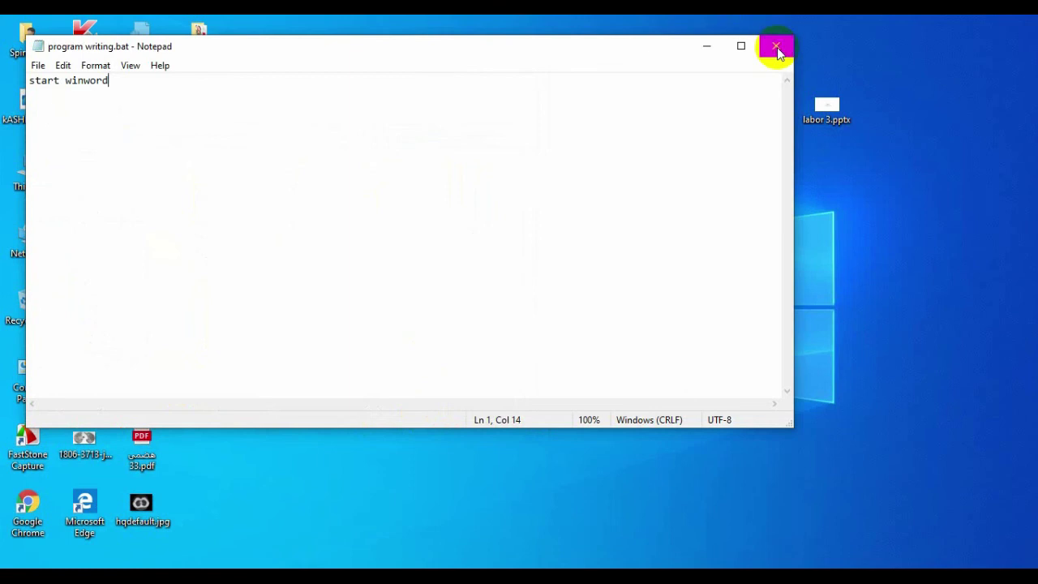
right_click(451, 359)
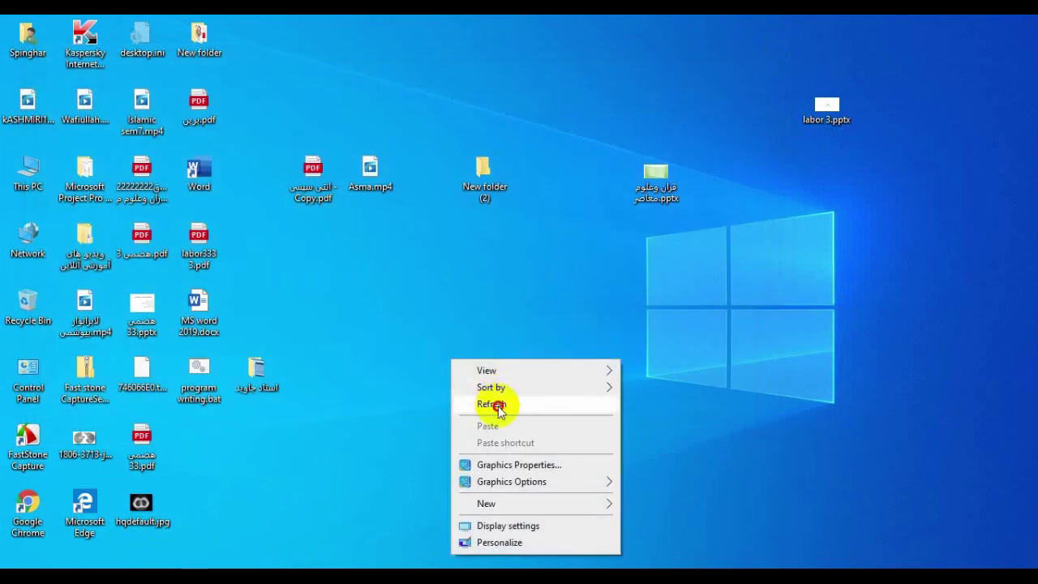
click(495, 405)
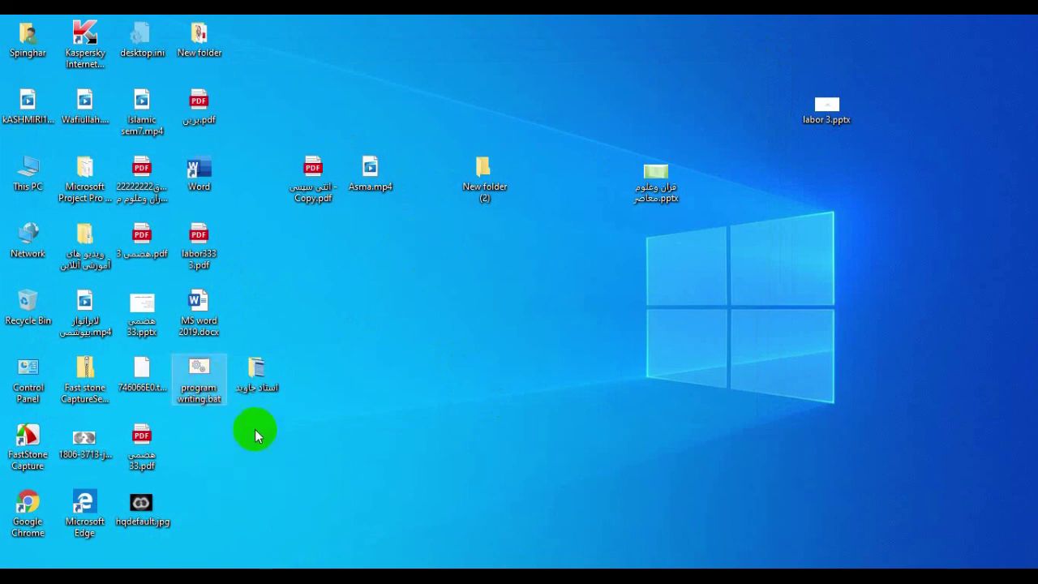
double_click(202, 387)
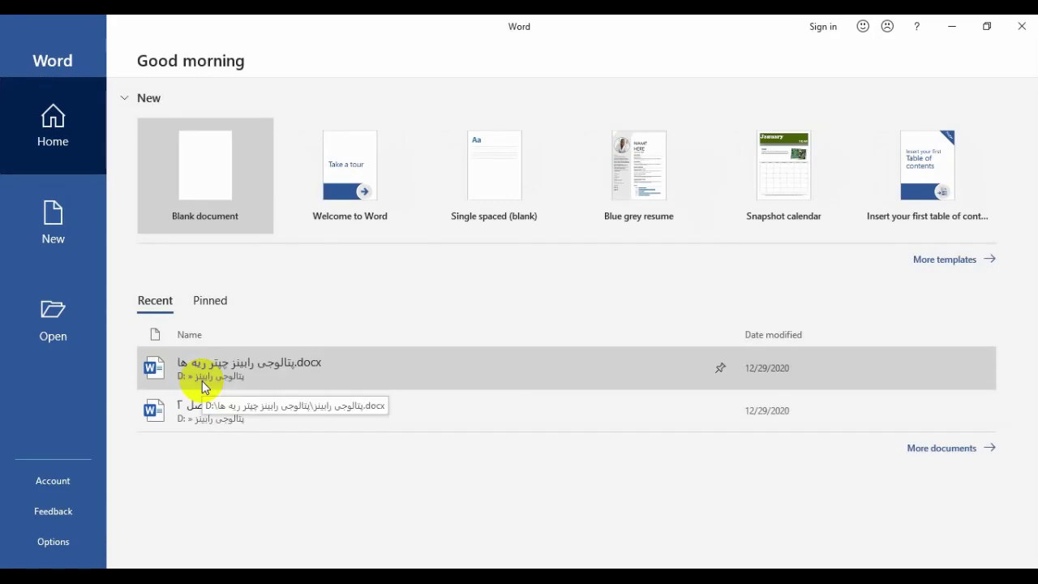
click(1030, 30)
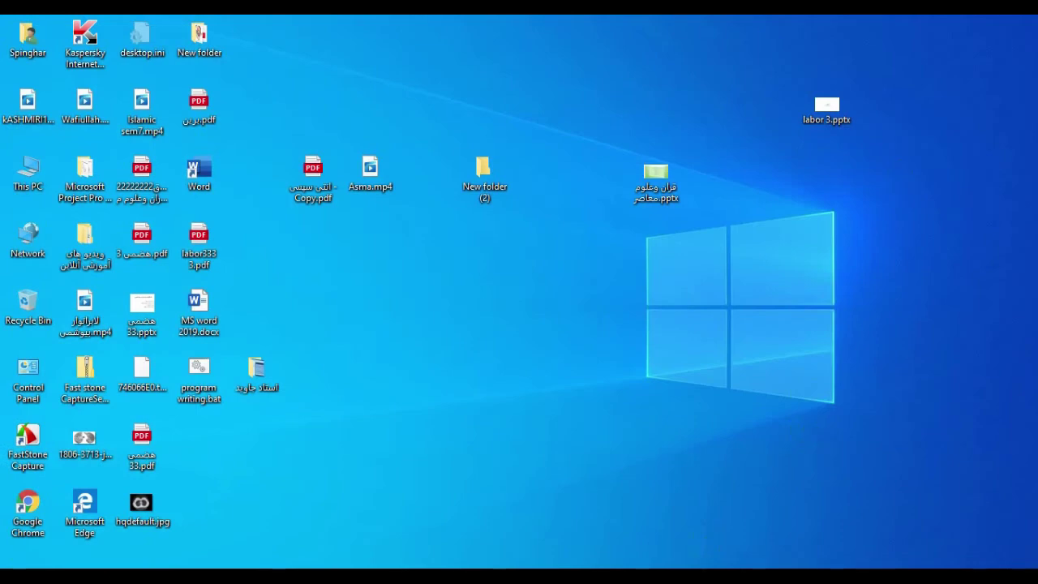
- Launch Word from Task Manager by running winword as a new task, and close both windows
right_click(687, 574)
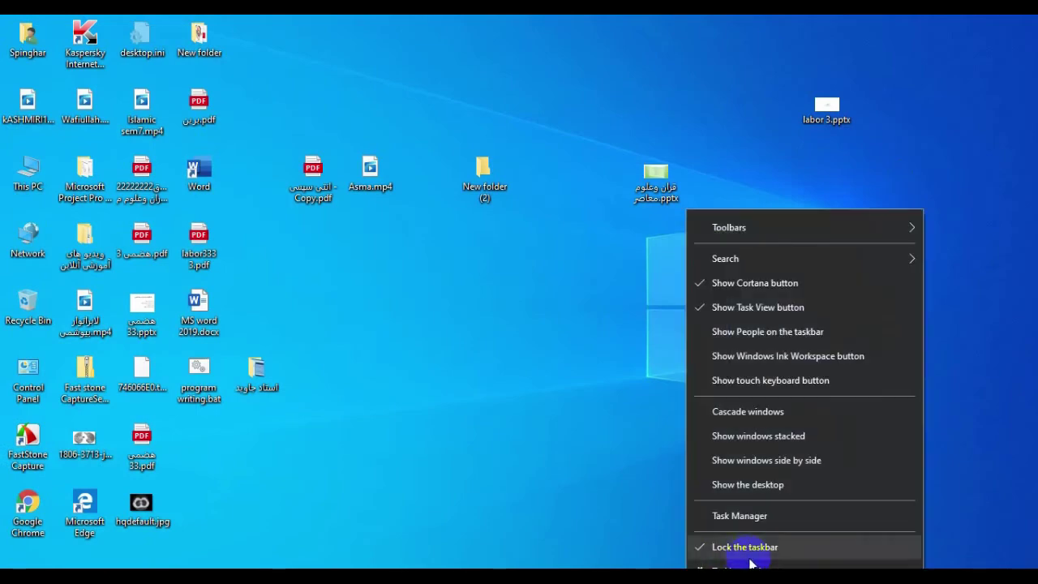
click(754, 523)
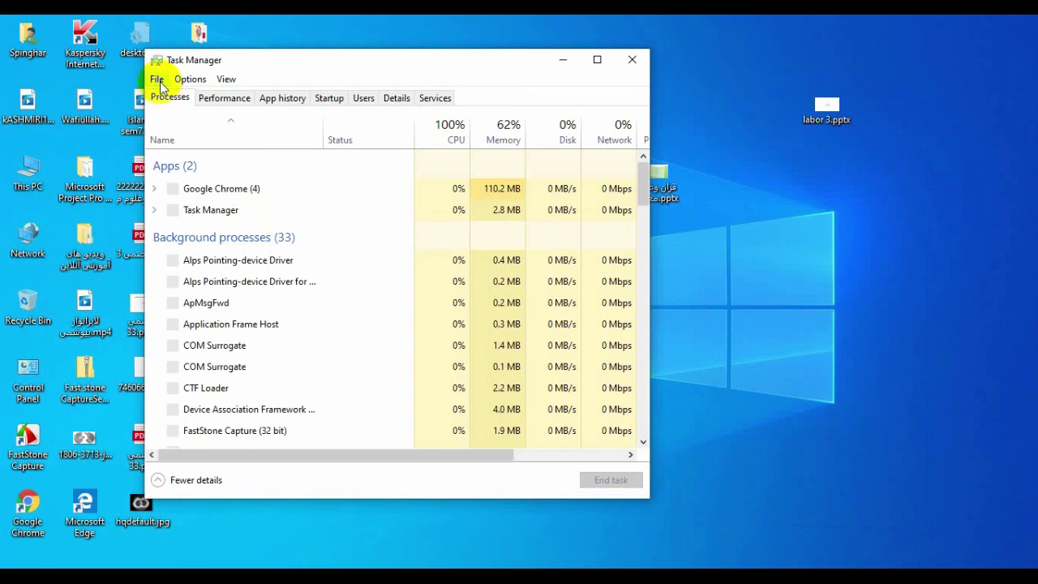
click(159, 80)
click(174, 97)
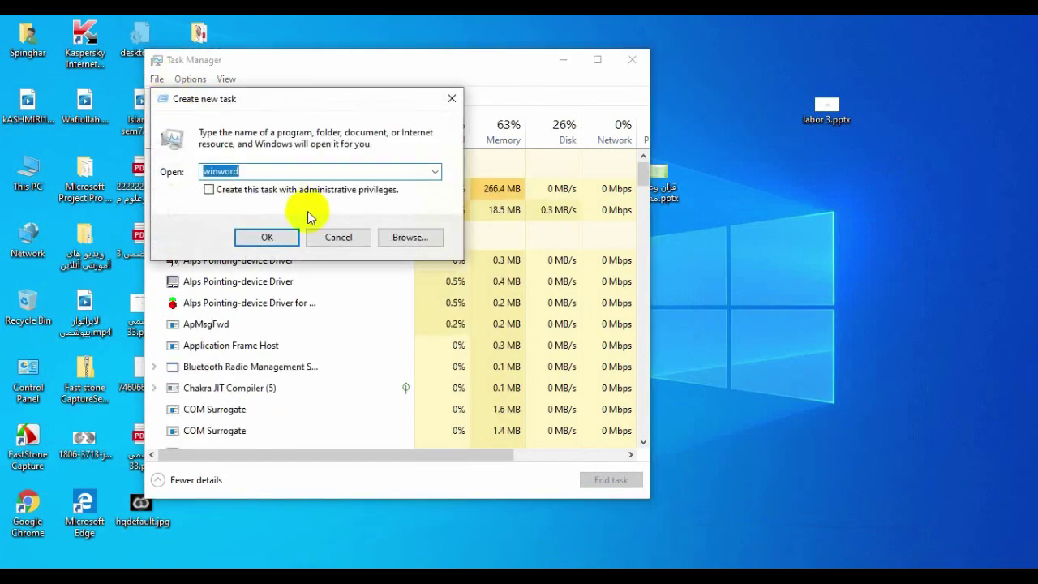
click(268, 238)
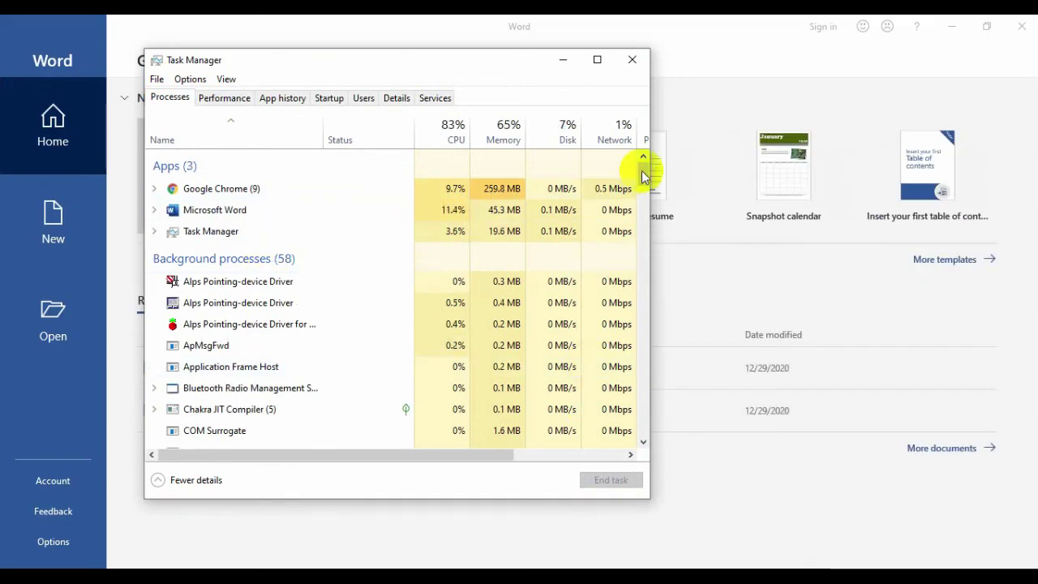
click(633, 61)
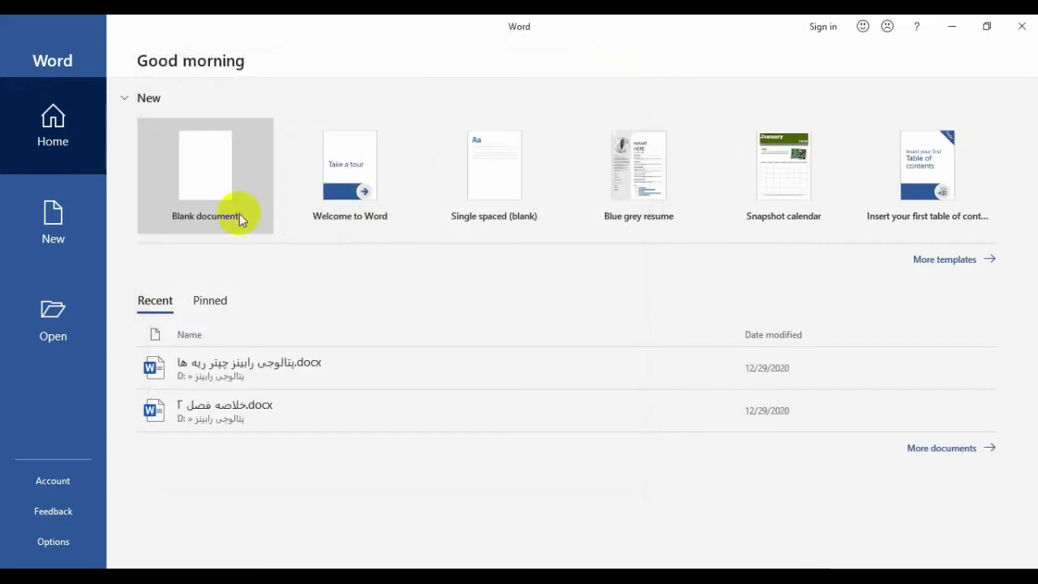
click(1023, 27)
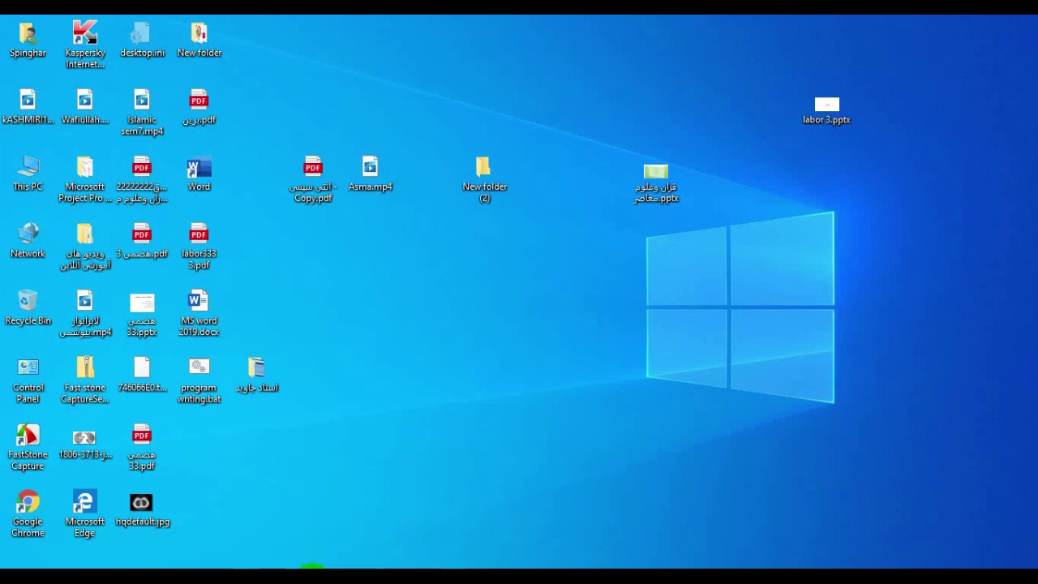
- Ask Cortana by voice to open Word, choose Word rather than WordPad, and close it once launched
click(312, 566)
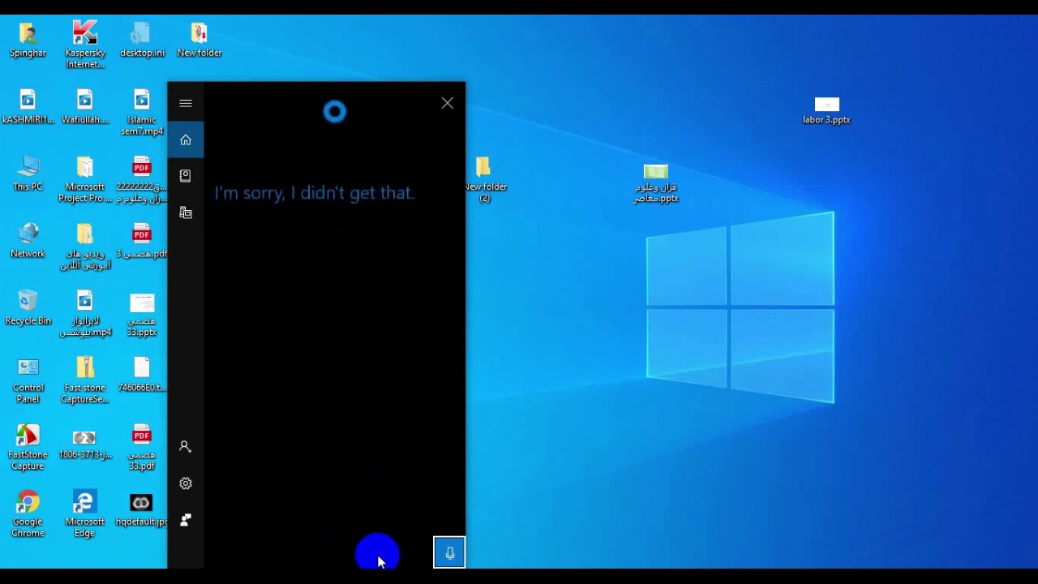
click(447, 553)
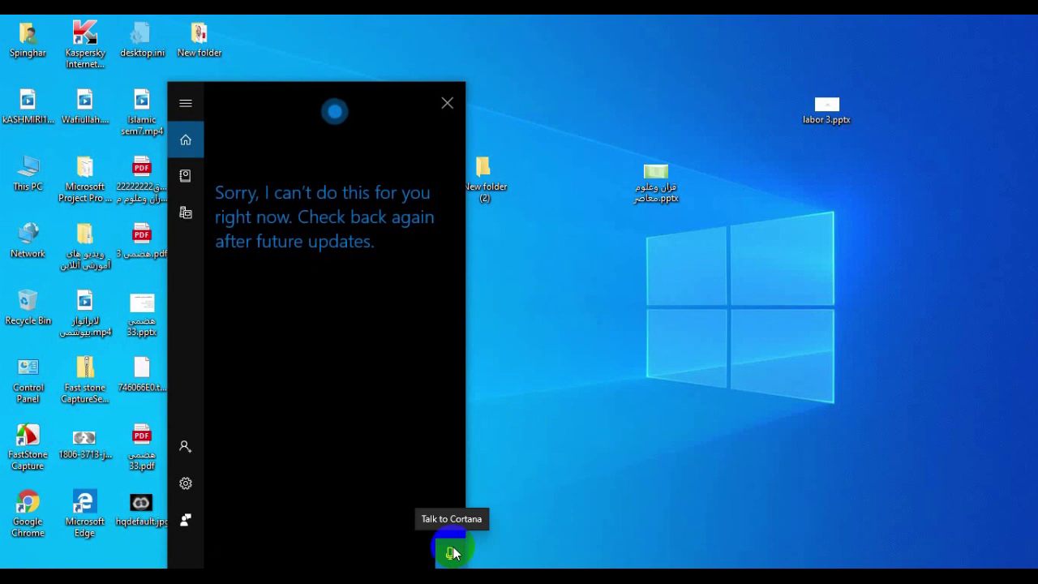
click(450, 552)
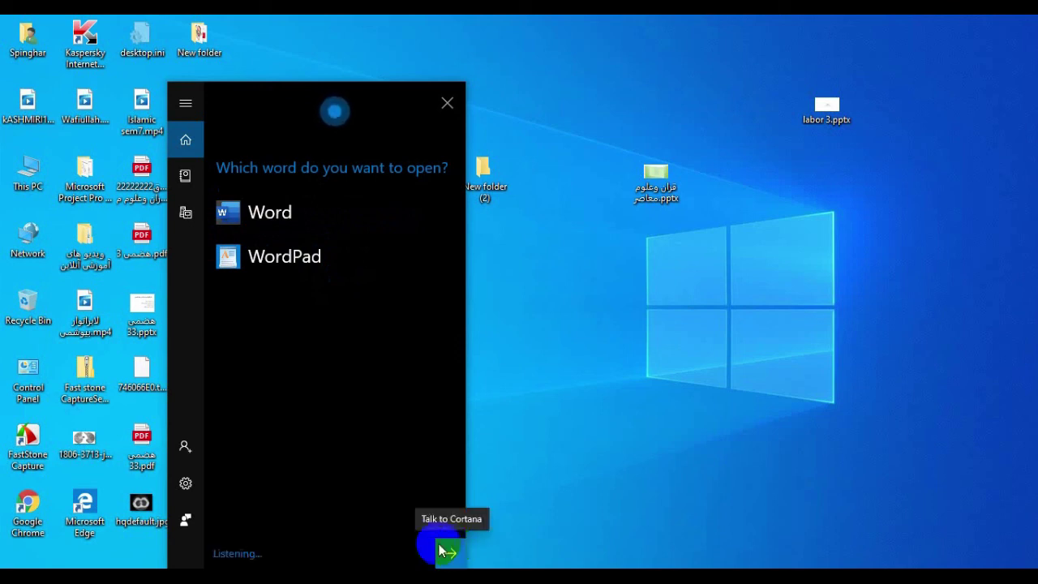
click(266, 217)
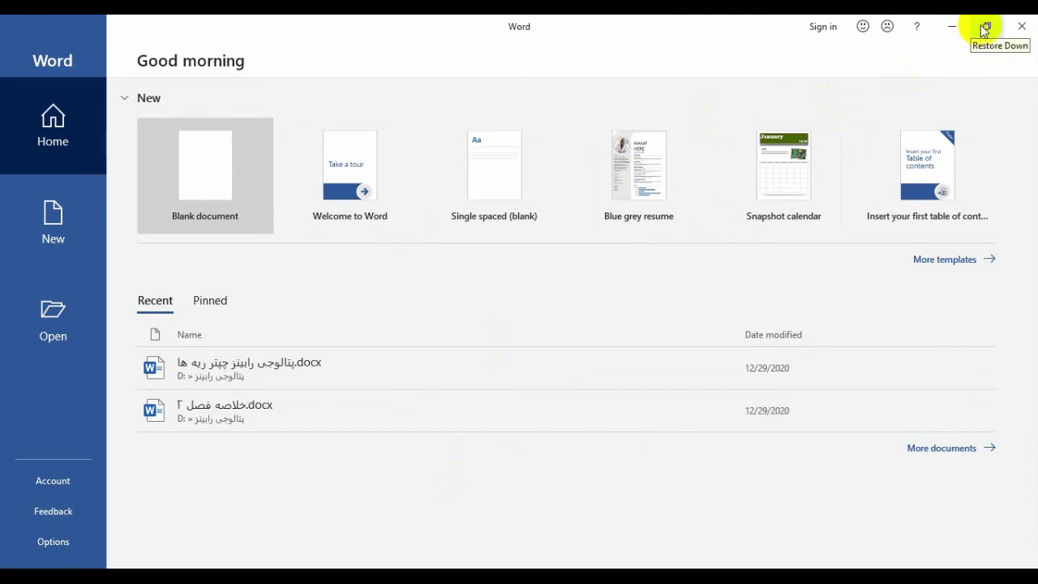
click(1025, 27)
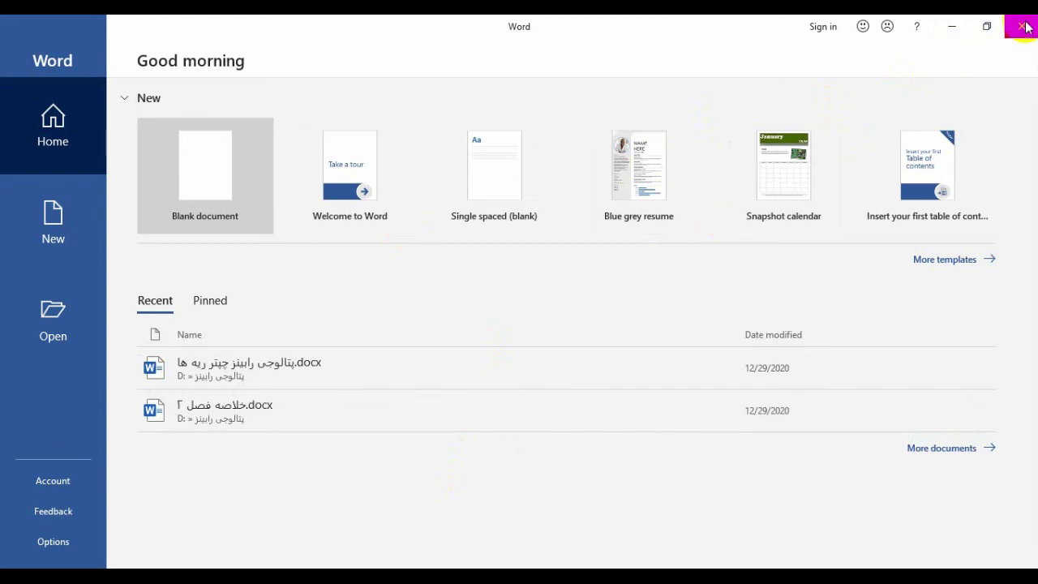
- Refresh the desktop, launch Word from its Start tile, and create a blank document
right_click(452, 352)
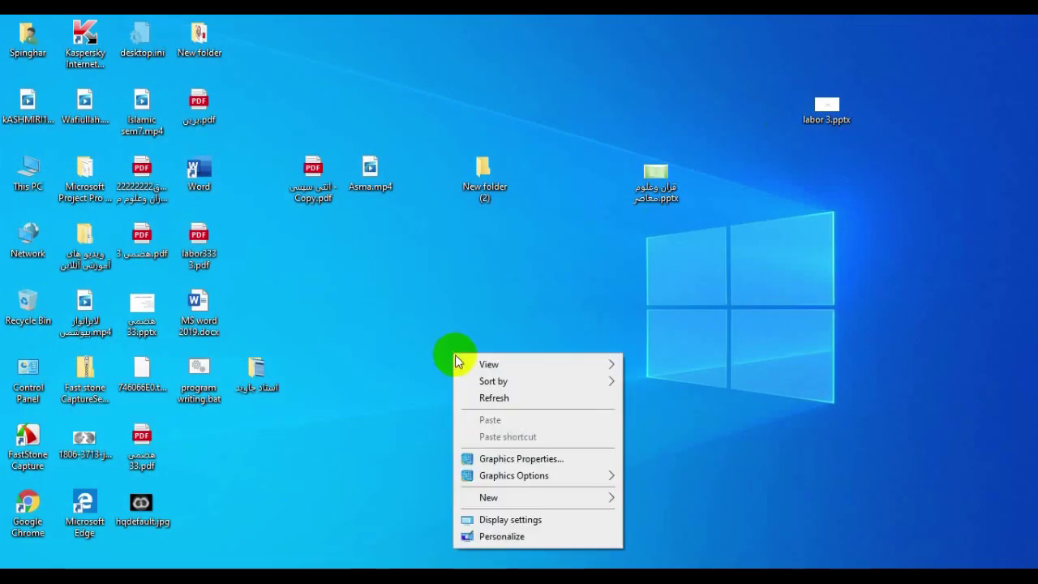
click(509, 396)
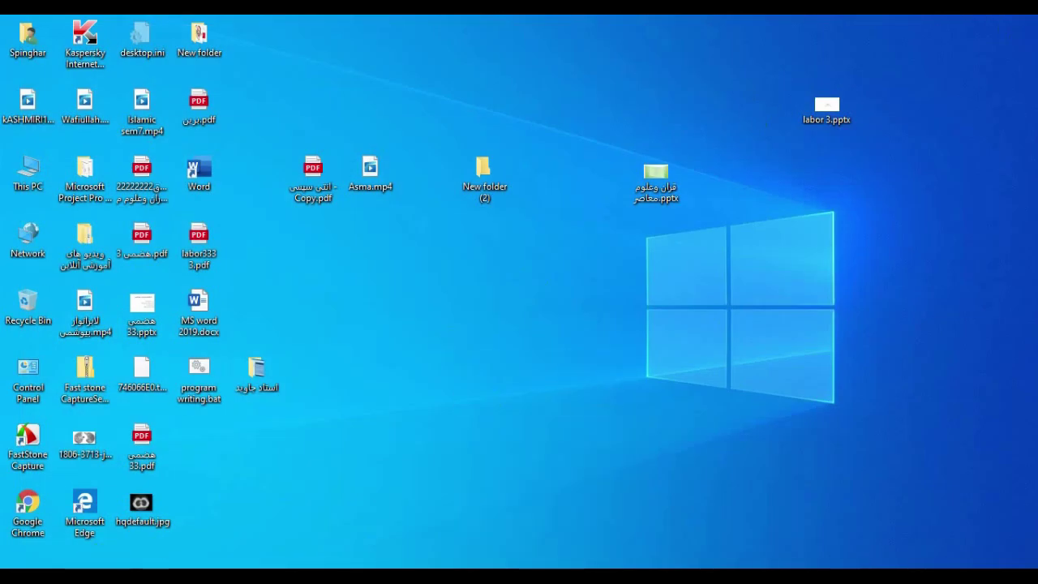
key(super)
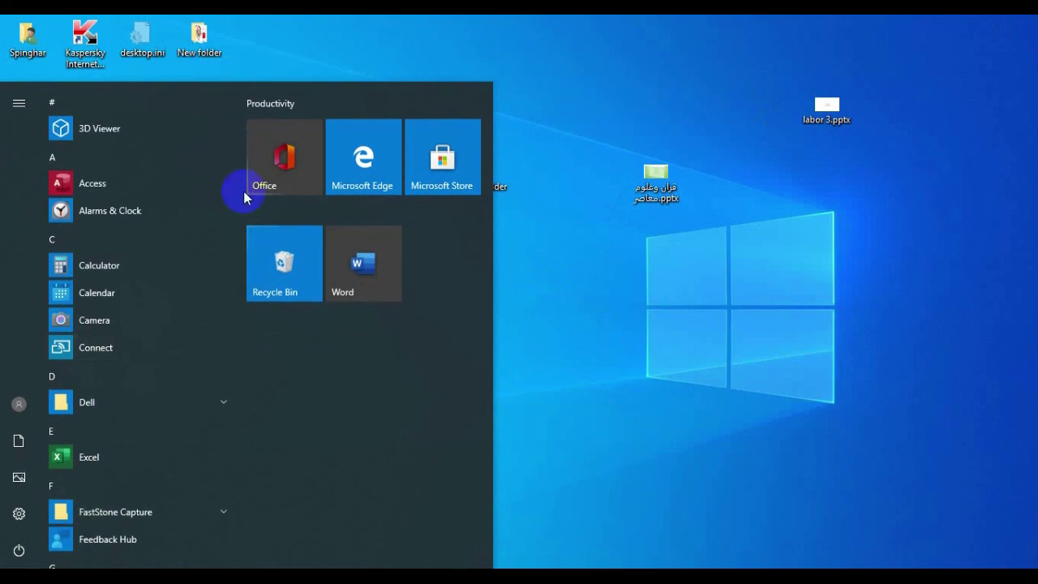
drag(236, 186, 271, 443)
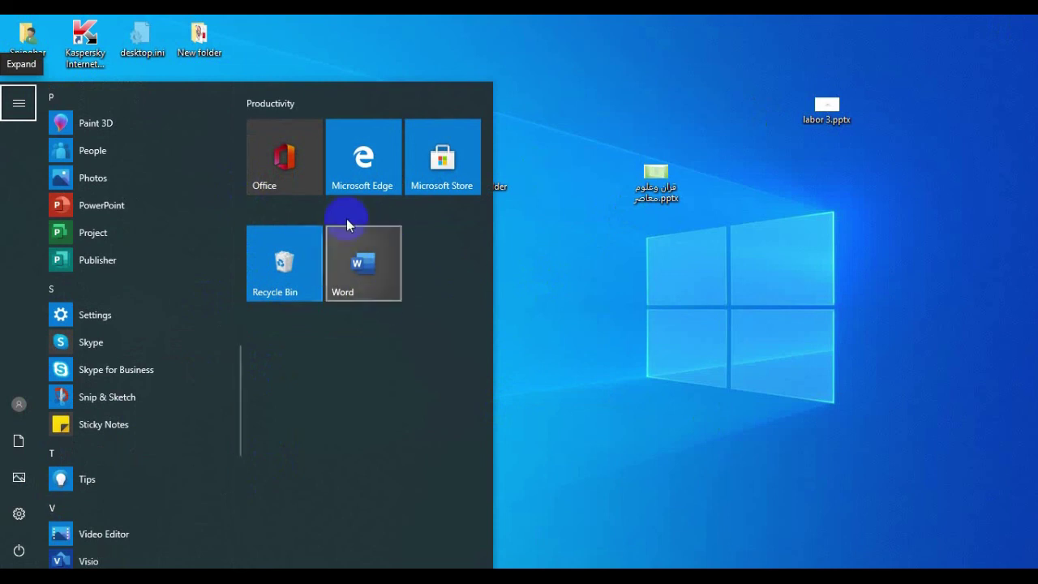
click(358, 280)
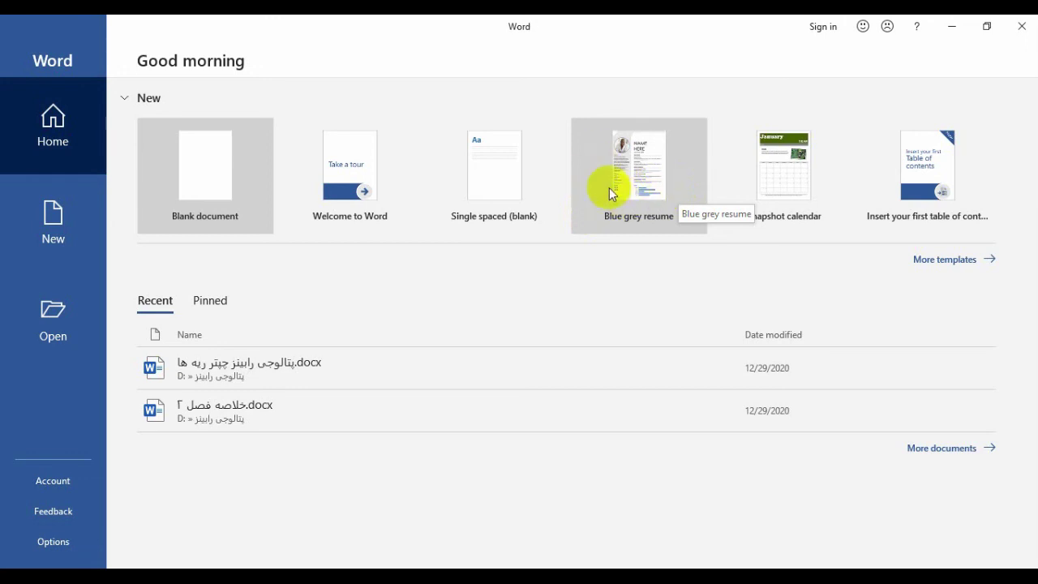
click(210, 169)
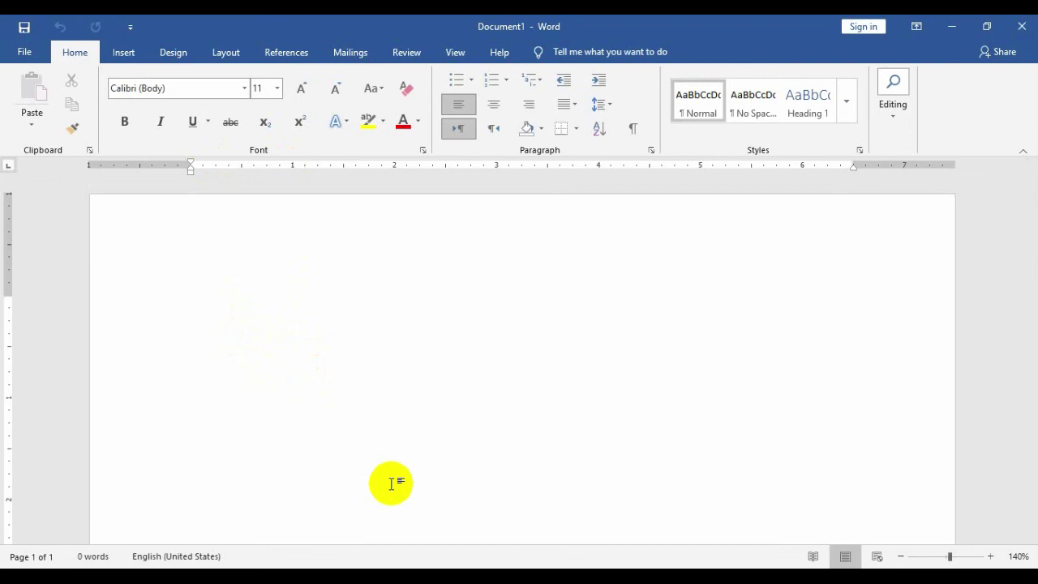
- Browse the templates for new documents and create a document from the Blue grey resume template
click(24, 53)
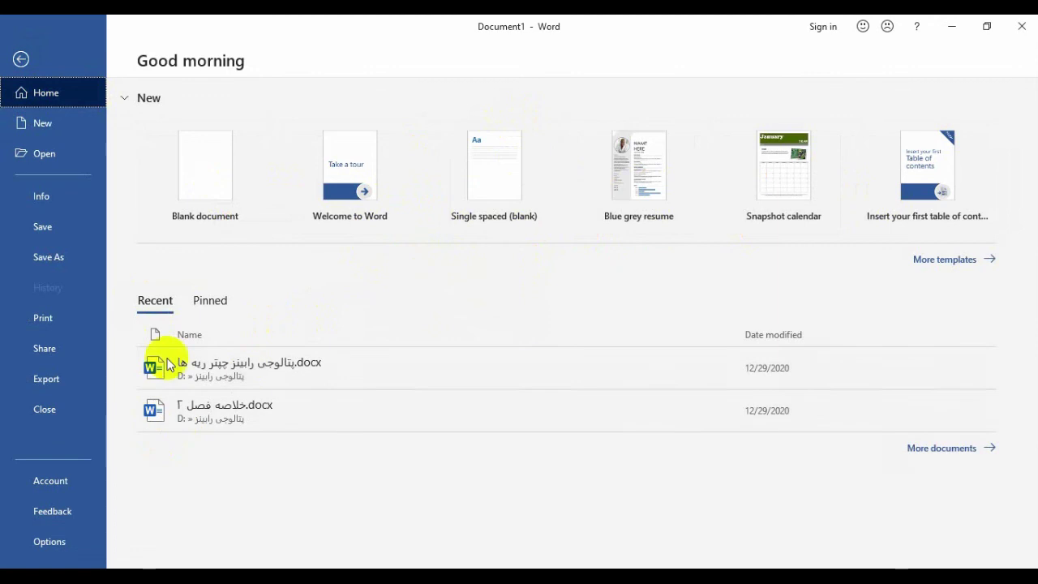
click(46, 123)
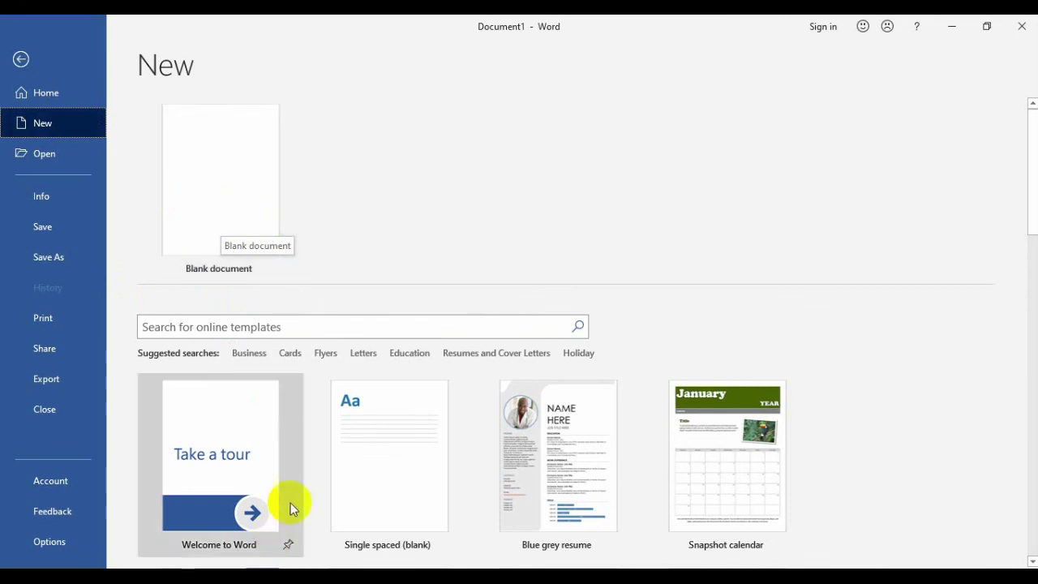
drag(1033, 157, 1029, 209)
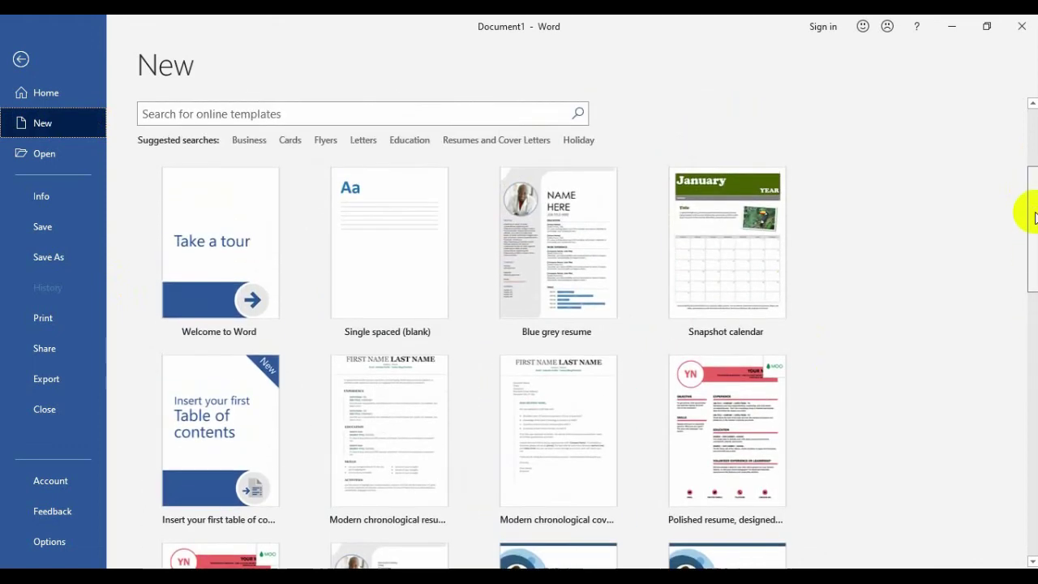
click(550, 273)
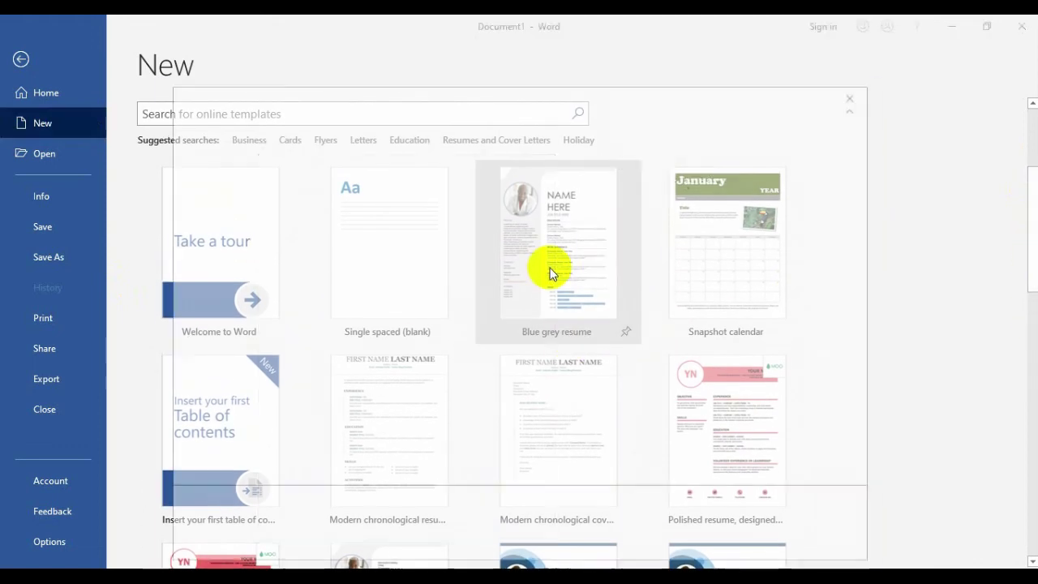
click(619, 255)
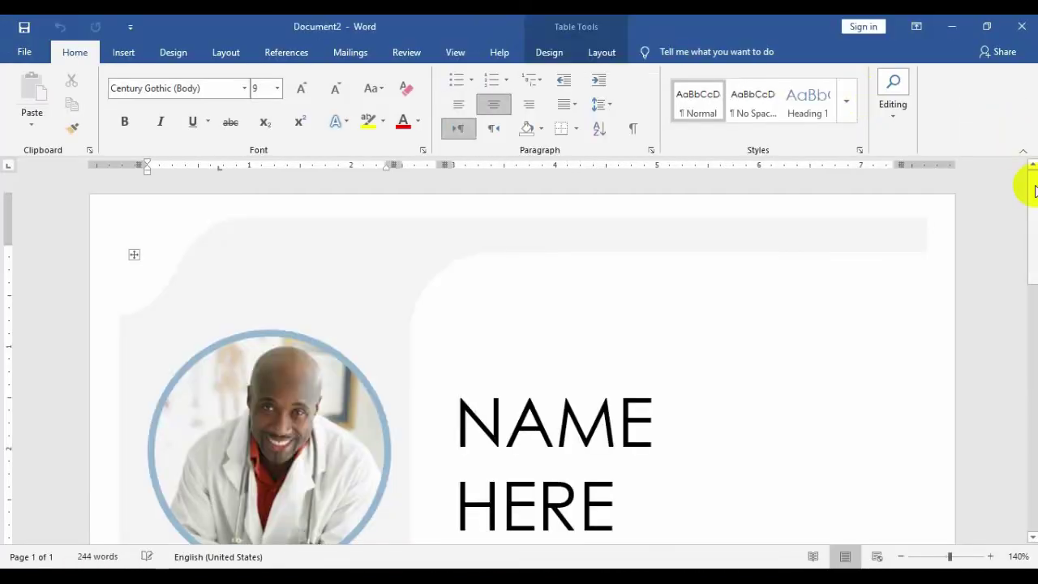
- Examine the resume template's picture, name placeholder, and profile, education and work experience sections
drag(1034, 184, 1027, 212)
click(330, 305)
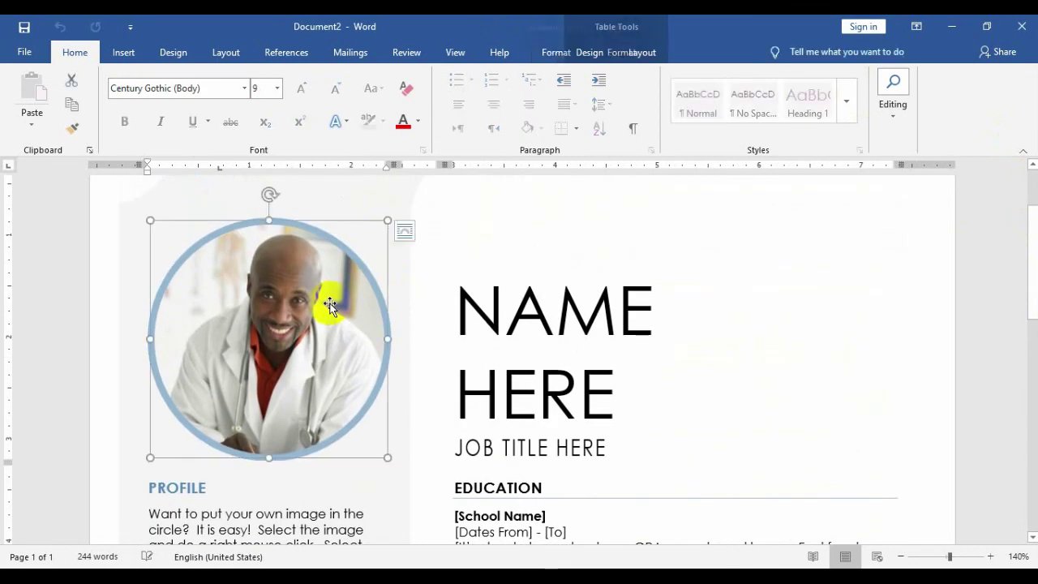
triple_click(540, 377)
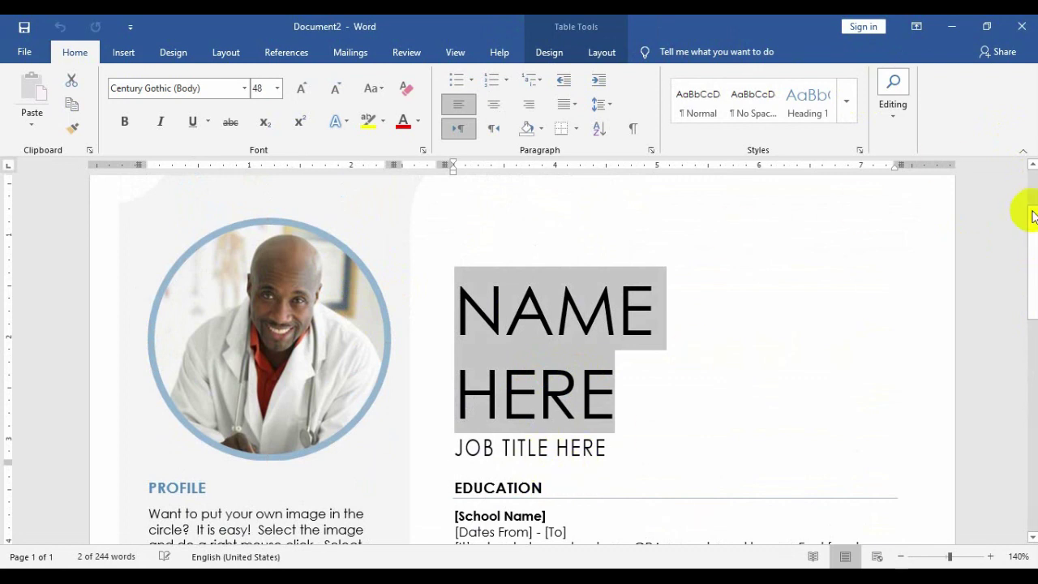
drag(1029, 230, 1029, 312)
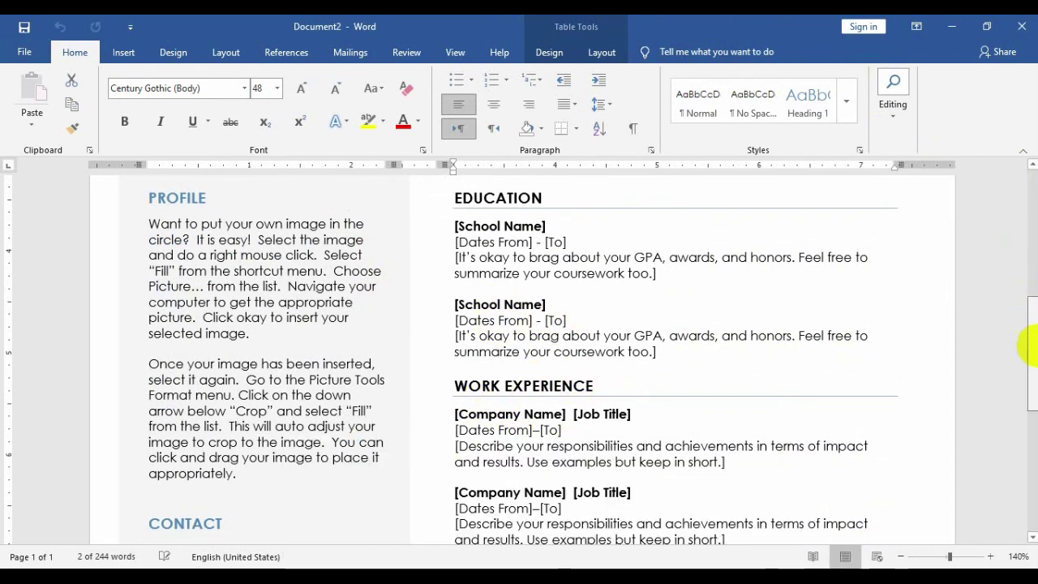
drag(1030, 343, 1026, 172)
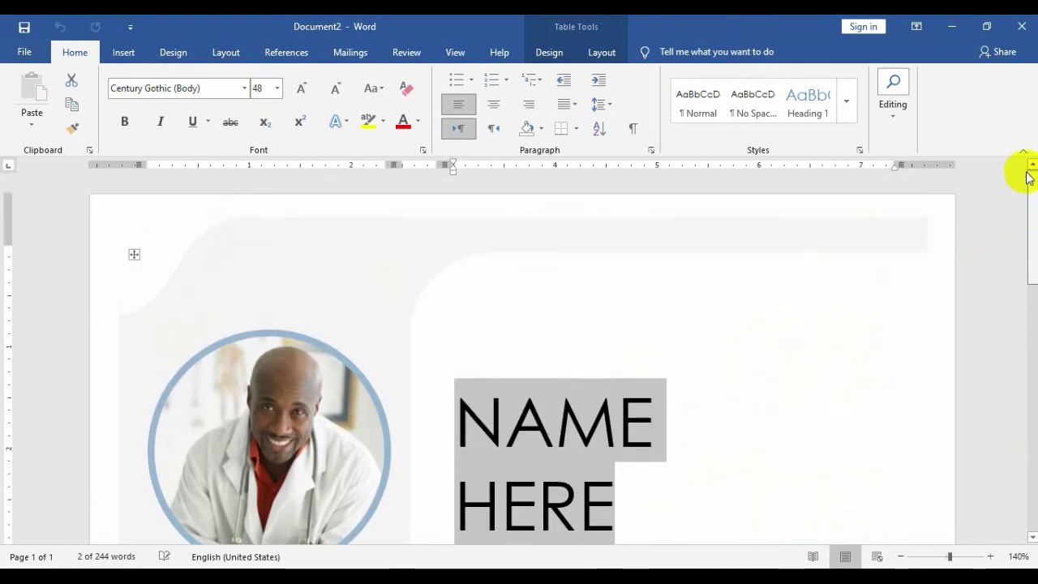
- Create another new document from the Blank document template
click(23, 55)
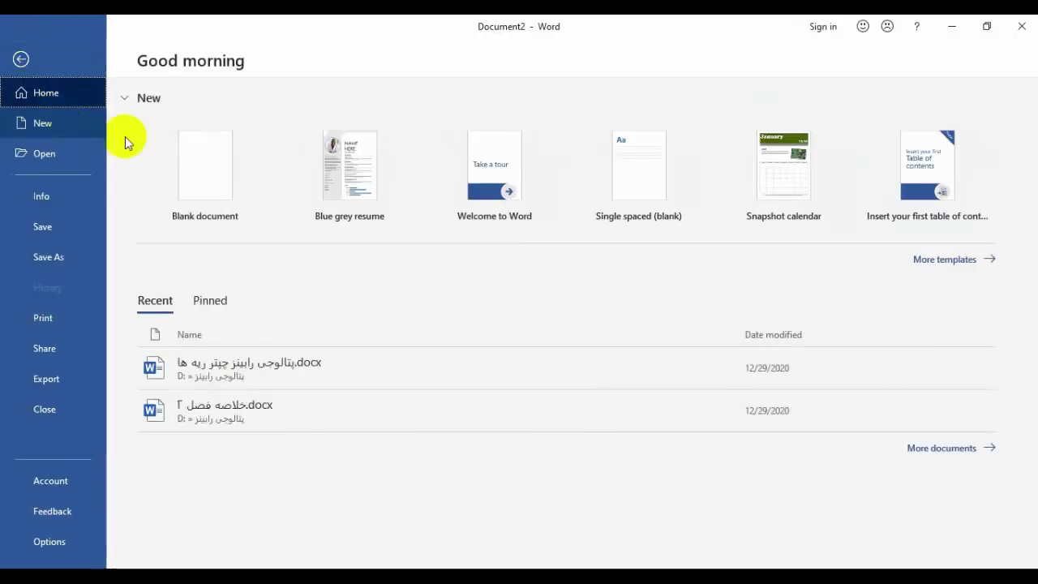
click(205, 173)
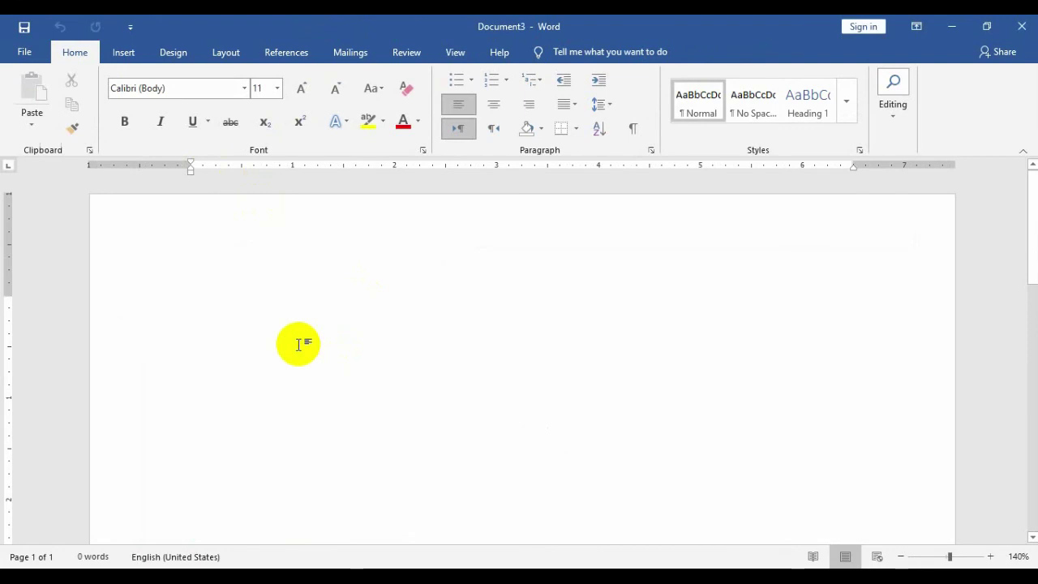
- Display the list of recent documents available for opening
click(26, 53)
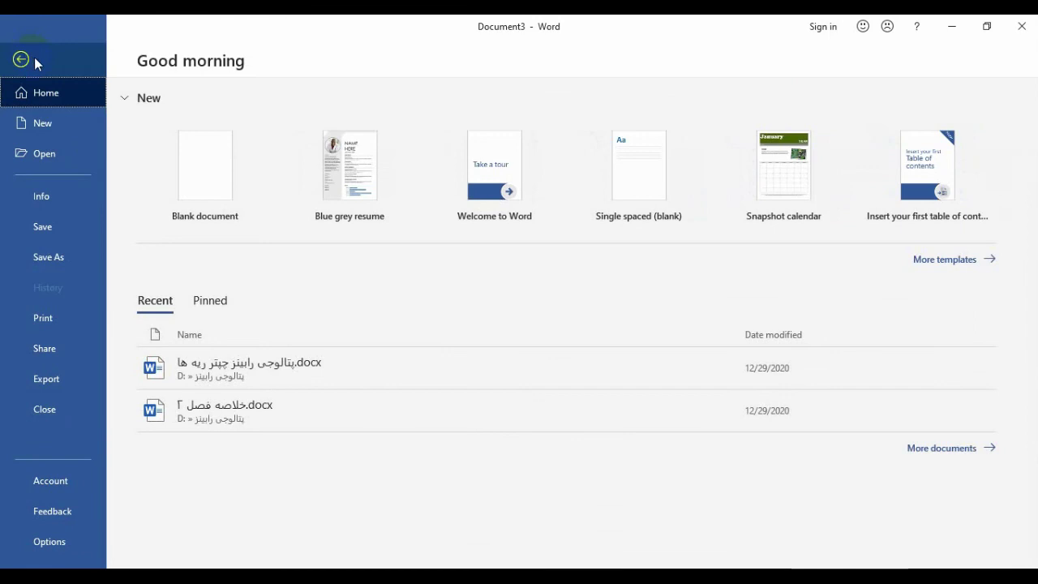
click(64, 151)
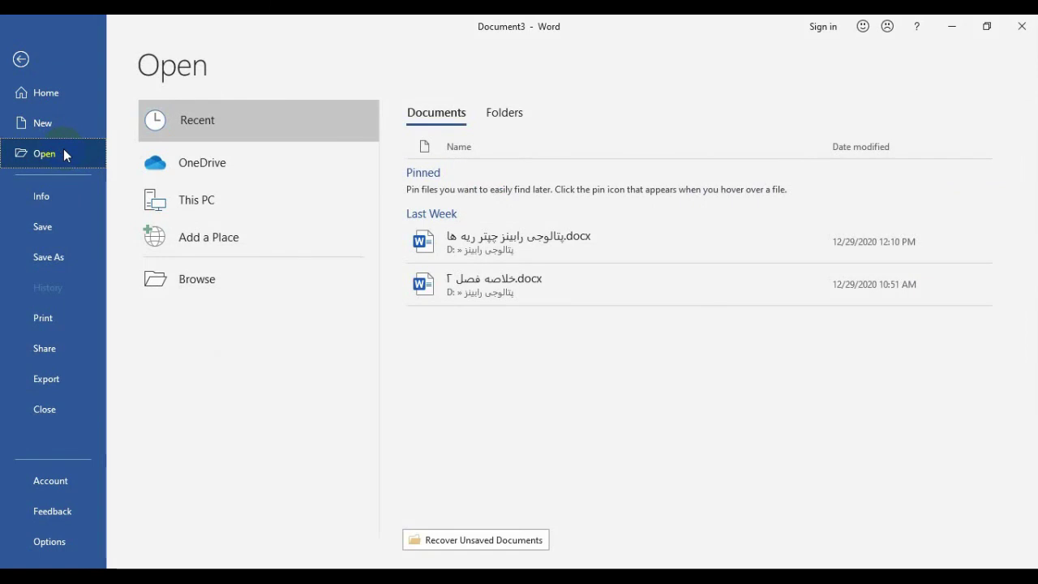
click(209, 120)
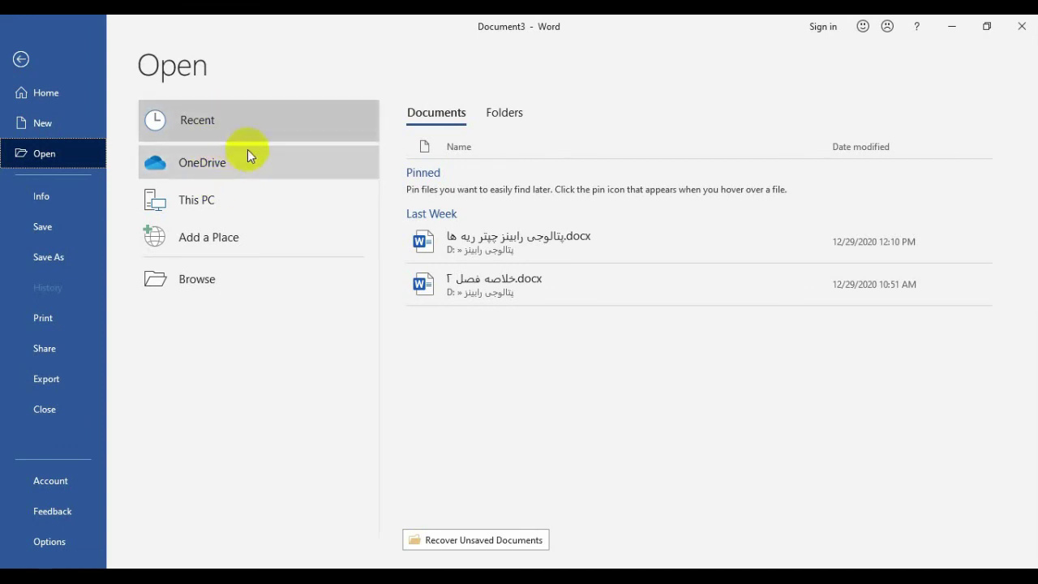
- Look for files to open in This PC's Documents folder and on Local Disk (E:), and cancel without opening any
click(227, 205)
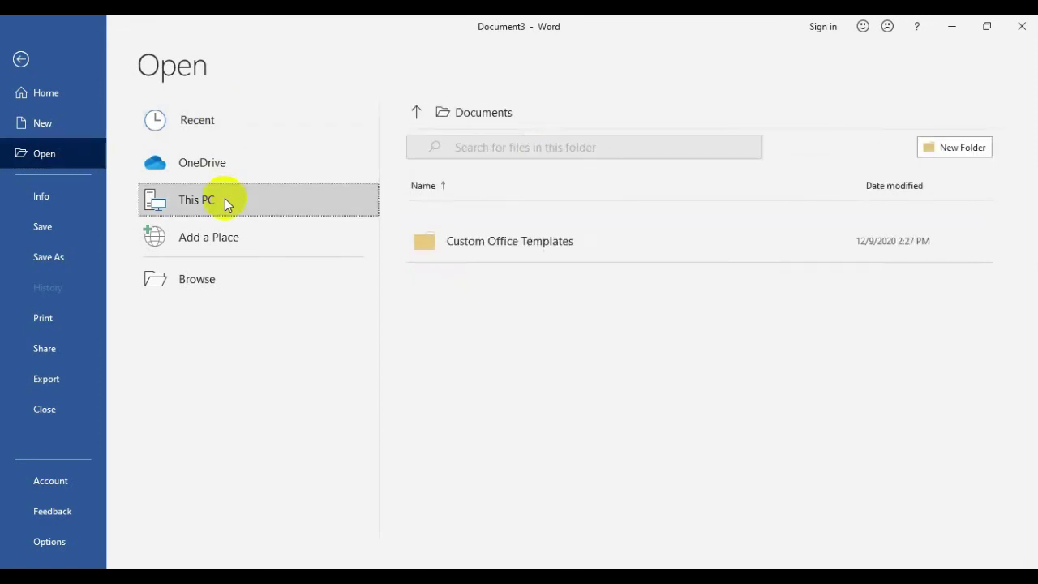
click(484, 116)
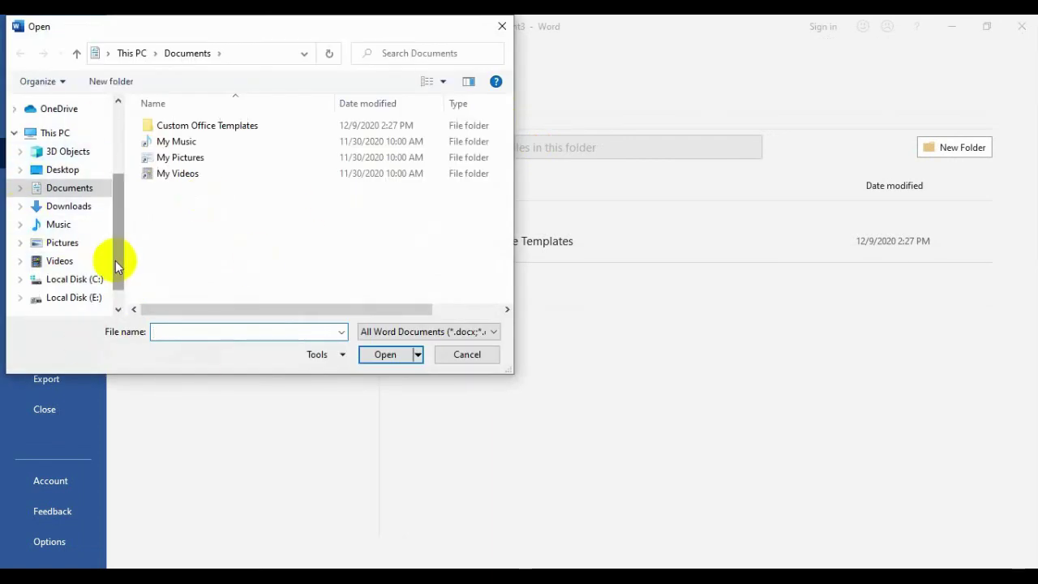
drag(116, 262, 116, 297)
click(88, 279)
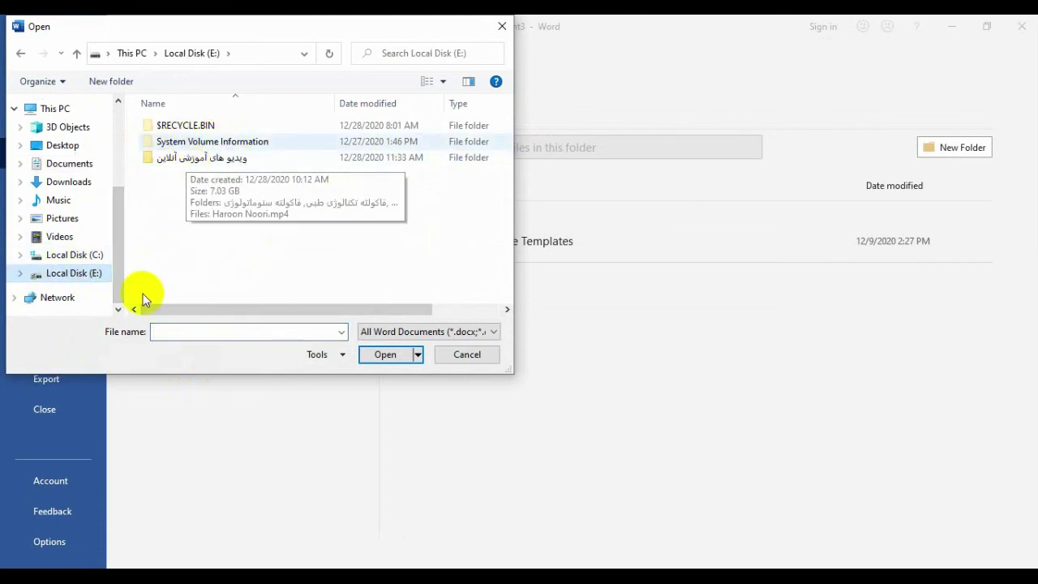
click(458, 357)
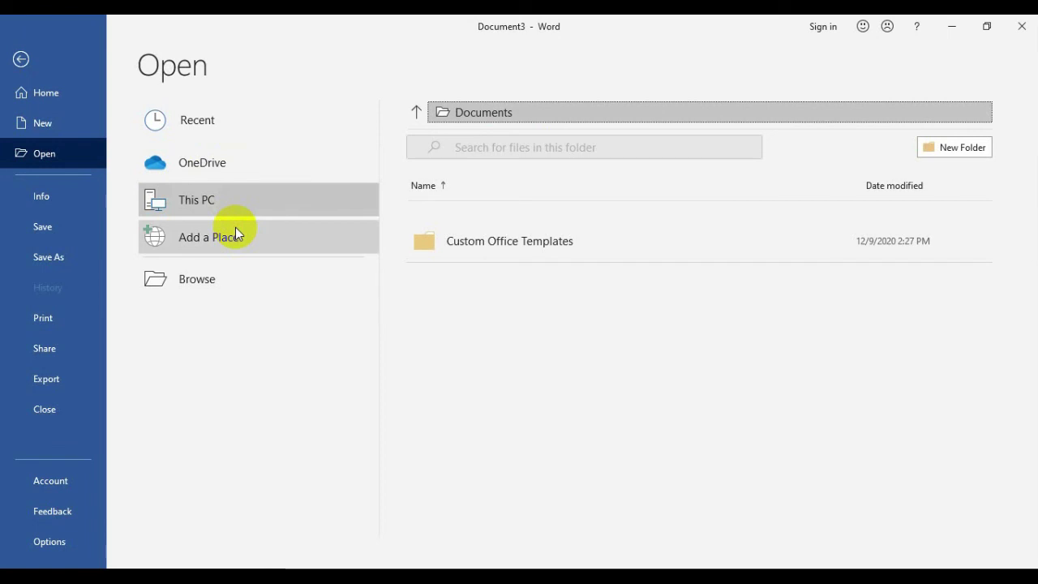
- Browse for a document to open, look through the folder and drive locations, and cancel the file selection
click(202, 280)
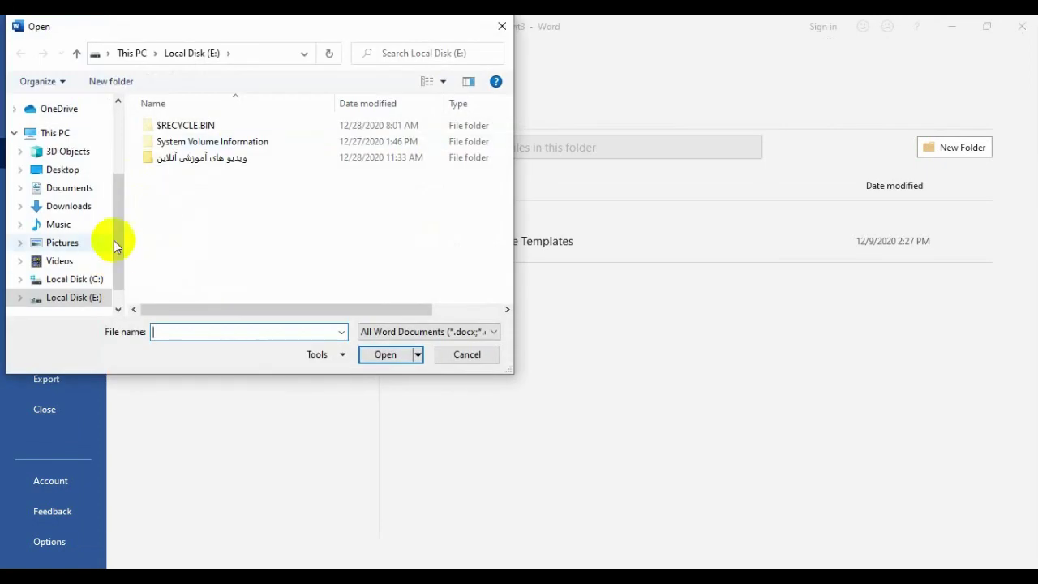
click(120, 253)
mouse_move(120, 253)
mouse_down()
mouse_move(109, 167)
mouse_move(108, 255)
mouse_up()
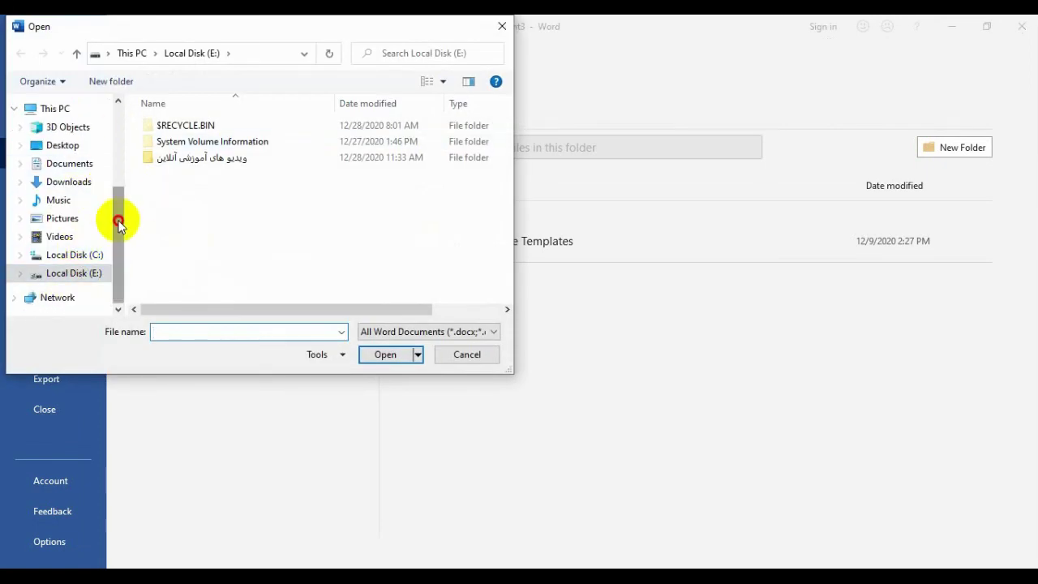
drag(119, 220, 125, 197)
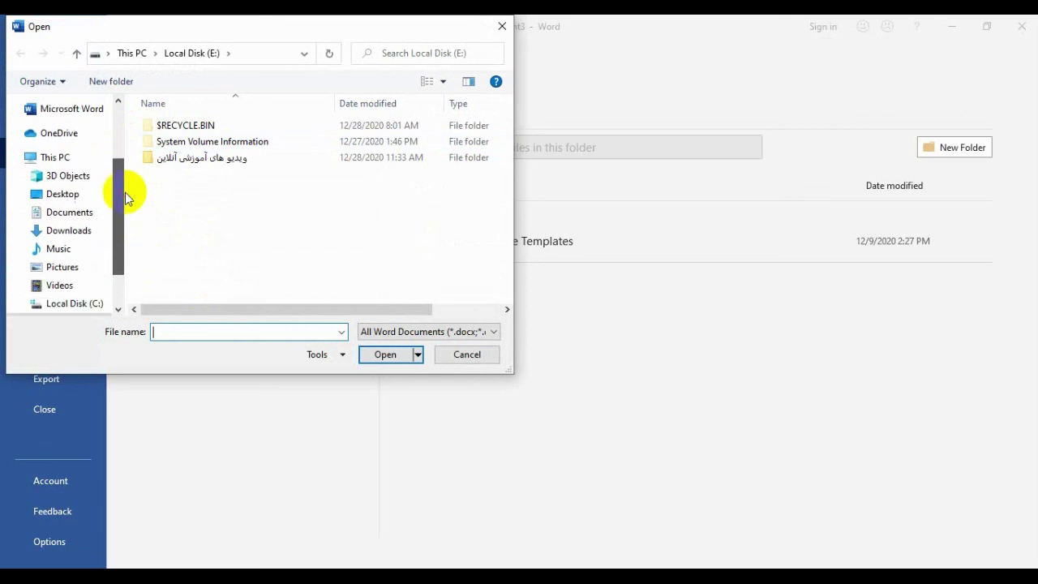
click(468, 355)
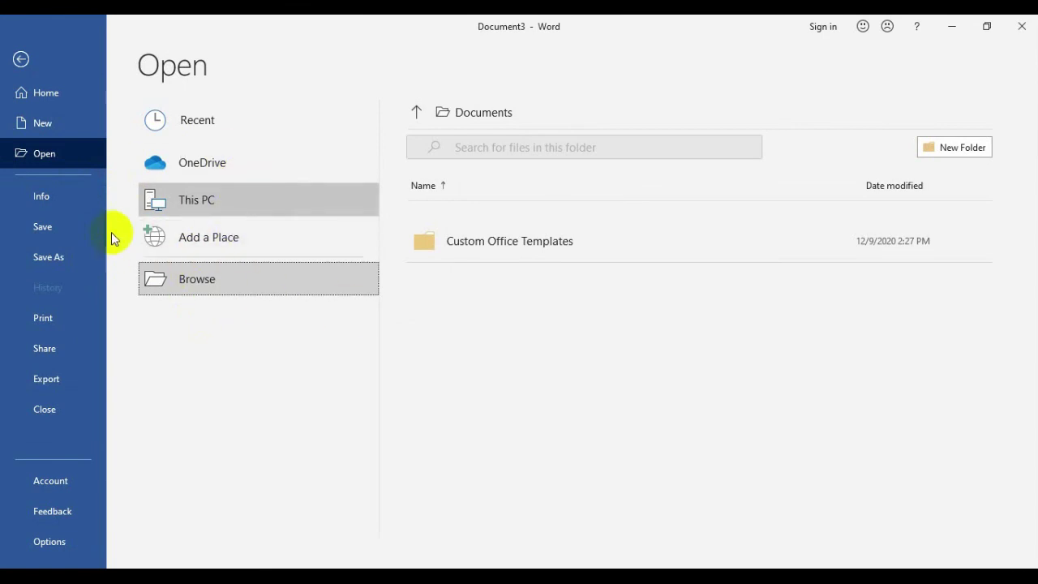
- Review the new document's info and its advanced properties summary, and close the properties without changes
click(60, 195)
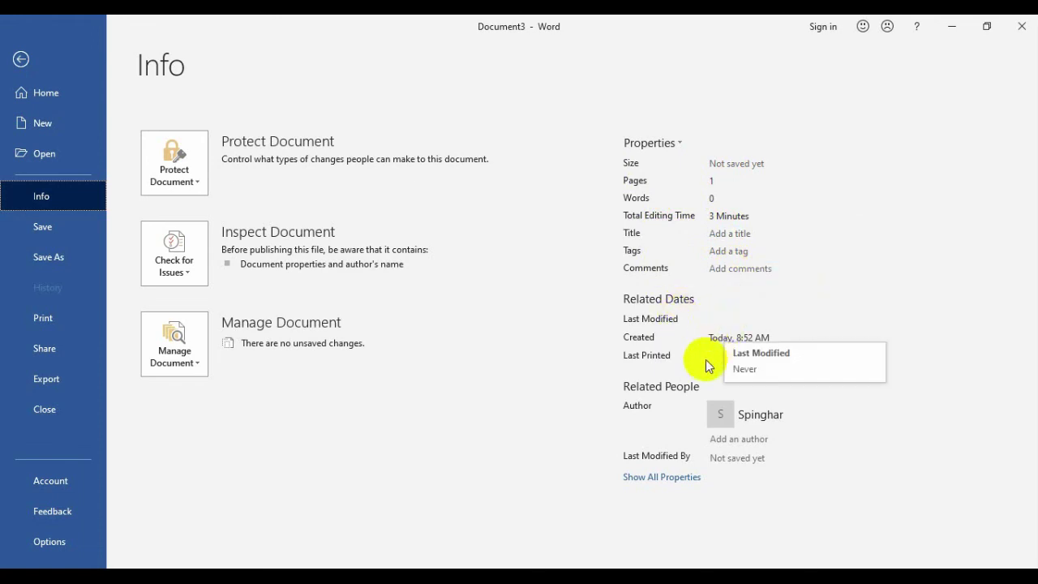
mouse_move(748, 416)
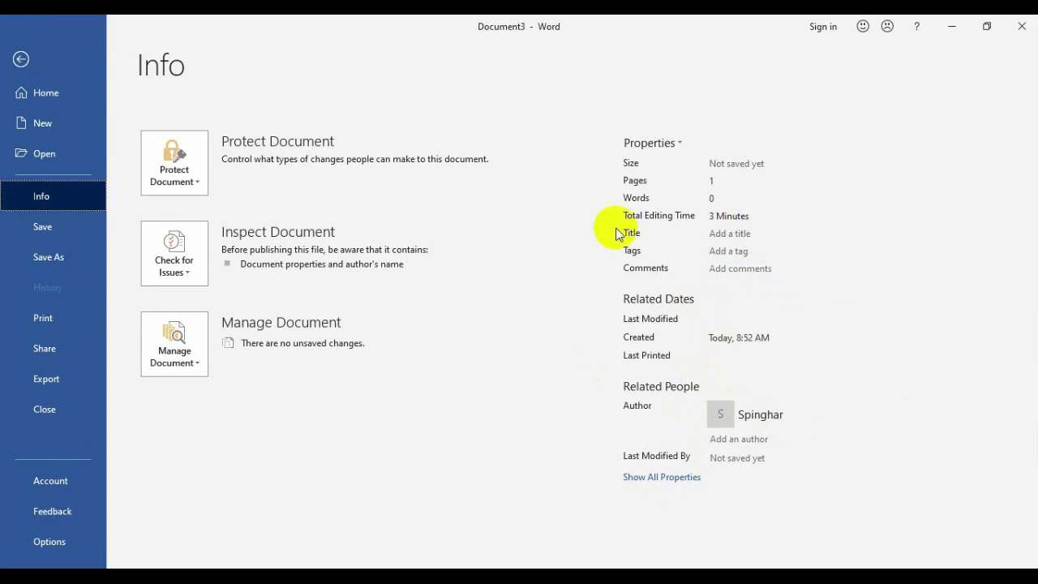
click(664, 143)
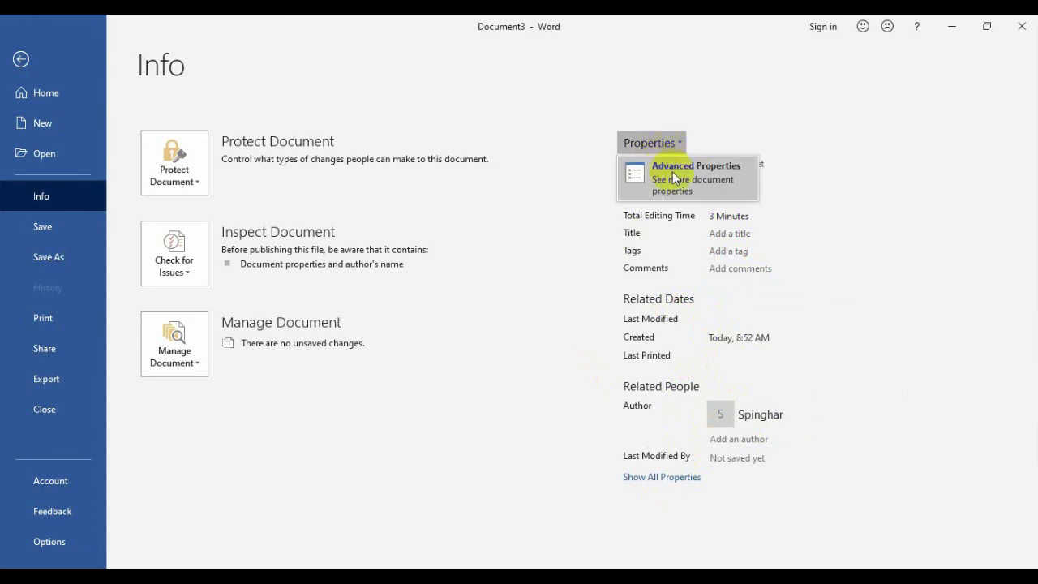
click(673, 177)
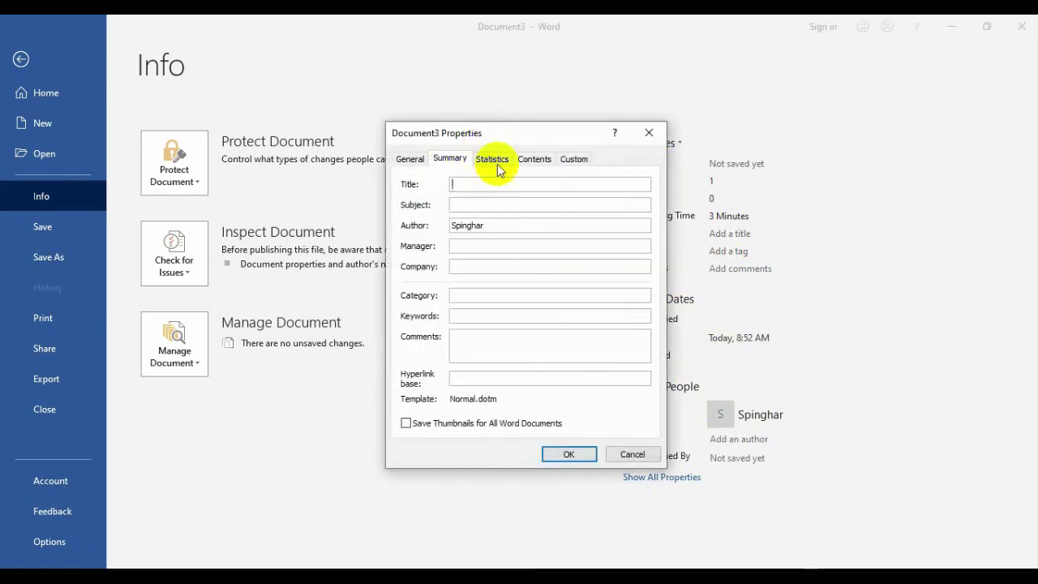
click(632, 455)
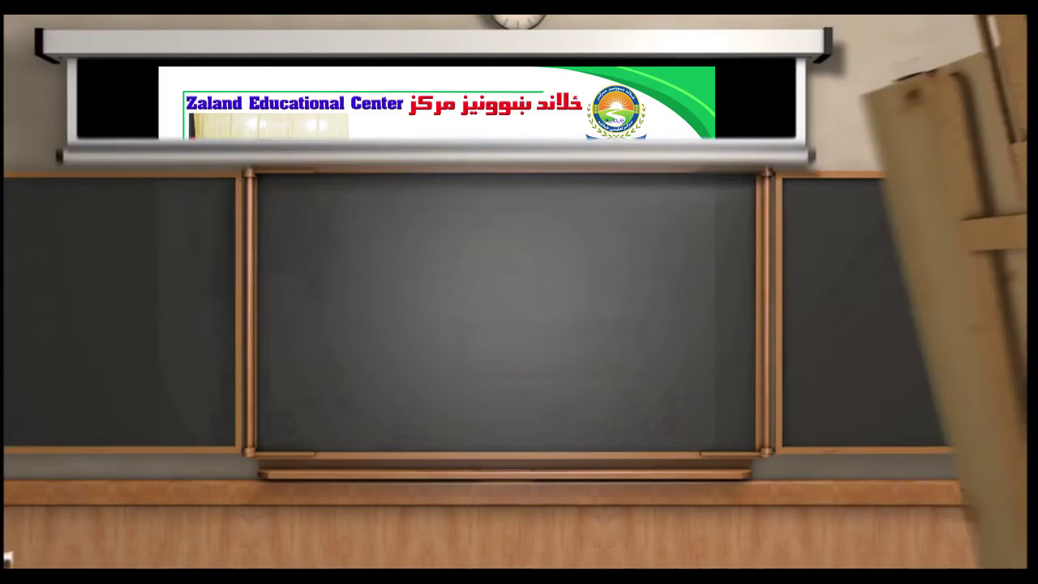